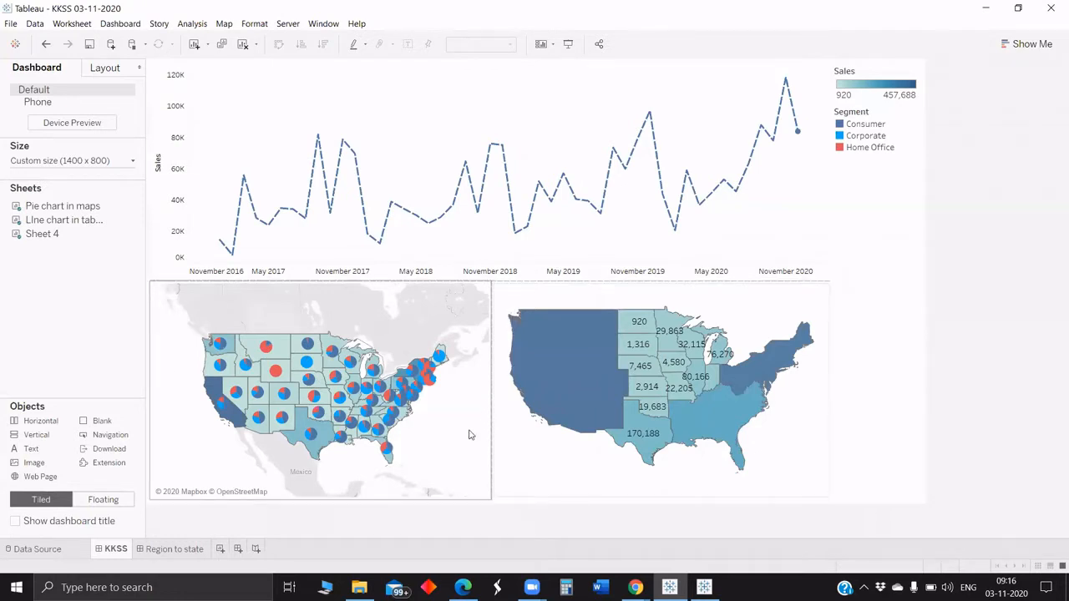
Step: Create a new worksheet and place Order Date on Columns as the continuous MONTH(Order Date)
{"action": "left_click", "coordinate": [221, 550]}
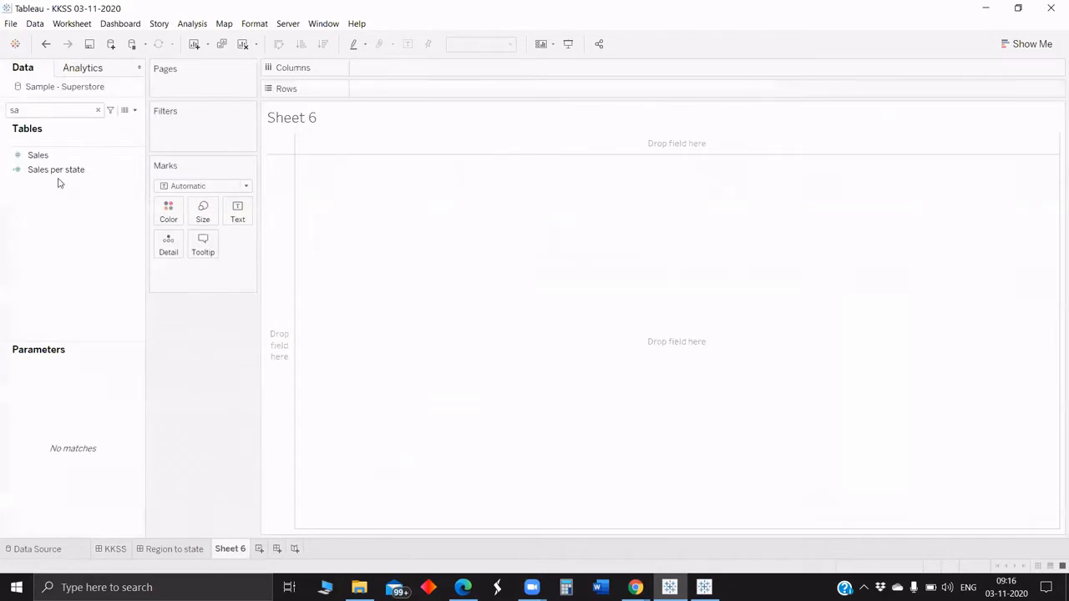
{"action": "left_click", "coordinate": [44, 102]}
{"action": "type", "text": "sa"}
{"action": "key", "text": "BackSpace"}
{"action": "key", "text": "BackSpace"}
{"action": "type", "text": "or"}
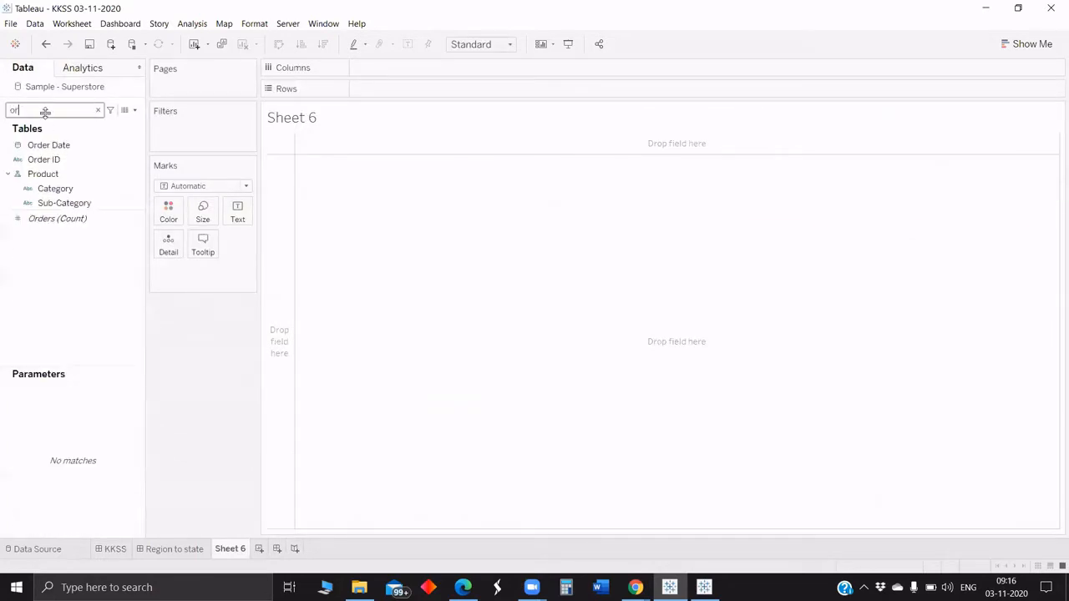
{"action": "left_click_drag", "start_coordinate": [46, 145], "coordinate": [368, 68]}
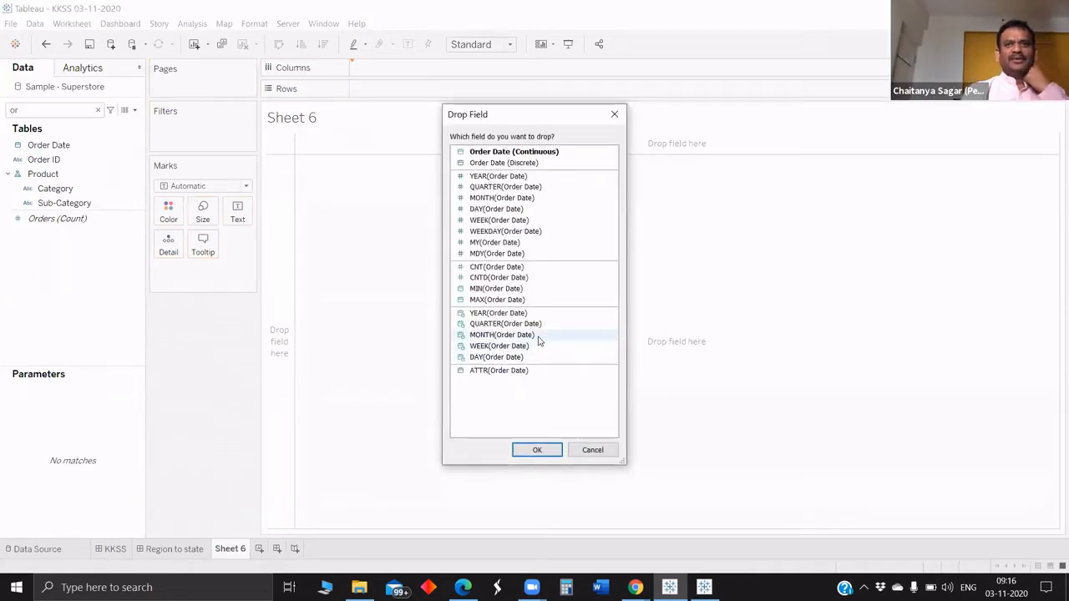
{"action": "left_click", "coordinate": [537, 337]}
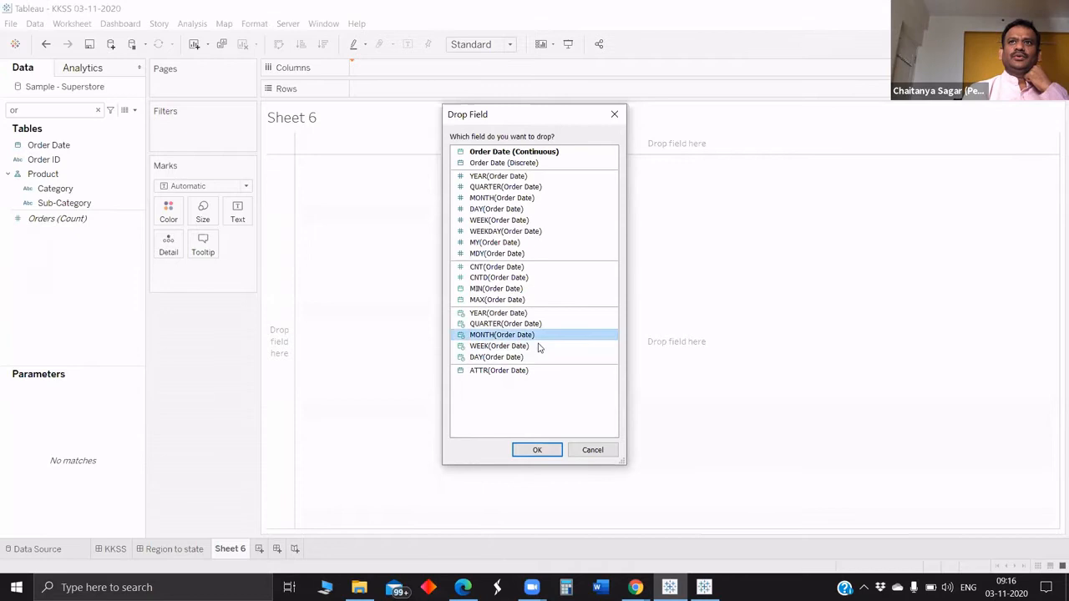
{"action": "left_click", "coordinate": [536, 451]}
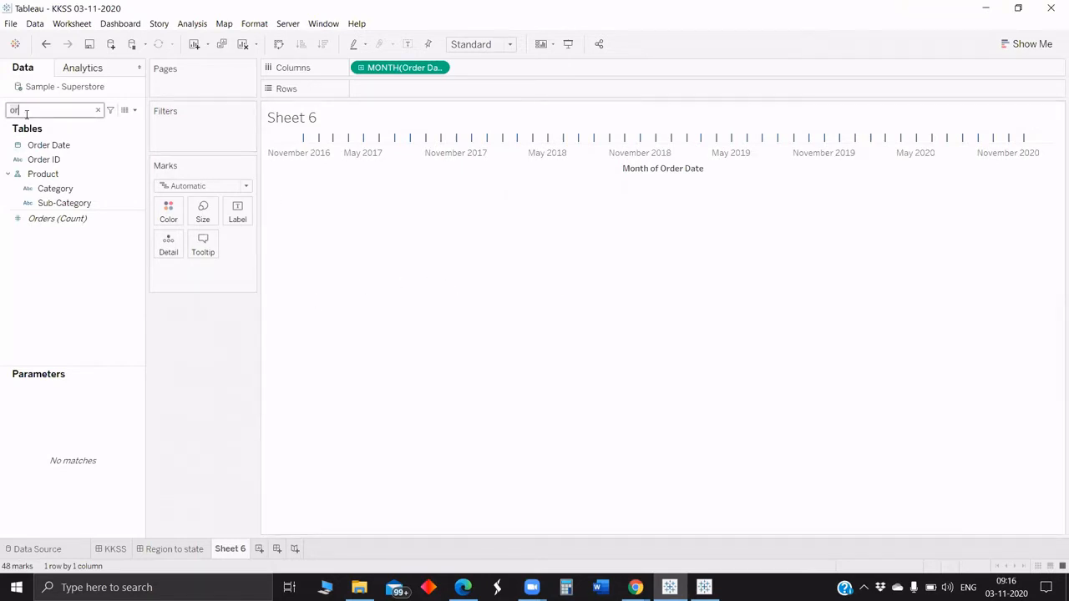
Step: Add Sales to Rows twice and set the second SUM(Sales) mark type to Circle
{"action": "type", "text": "sa"}
{"action": "mouse_move", "coordinate": [60, 159]}
{"action": "left_mouse_down"}
{"action": "mouse_move", "coordinate": [362, 97]}
{"action": "mouse_move", "coordinate": [526, 95]}
{"action": "mouse_move", "coordinate": [509, 93]}
{"action": "left_mouse_up"}
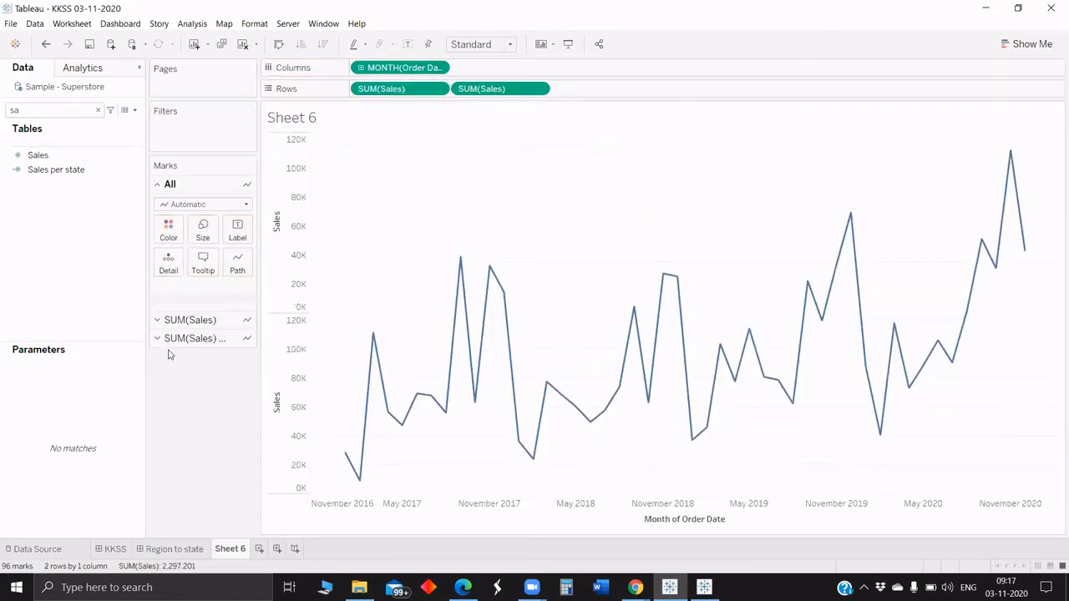
{"action": "left_click", "coordinate": [191, 339]}
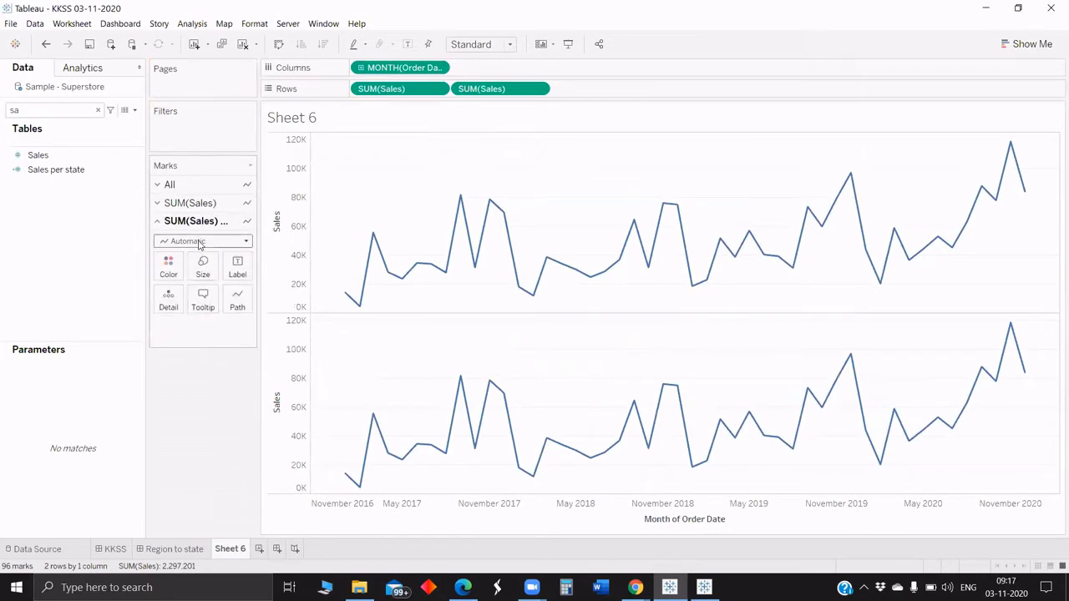
{"action": "left_click", "coordinate": [201, 243]}
{"action": "left_click", "coordinate": [180, 330]}
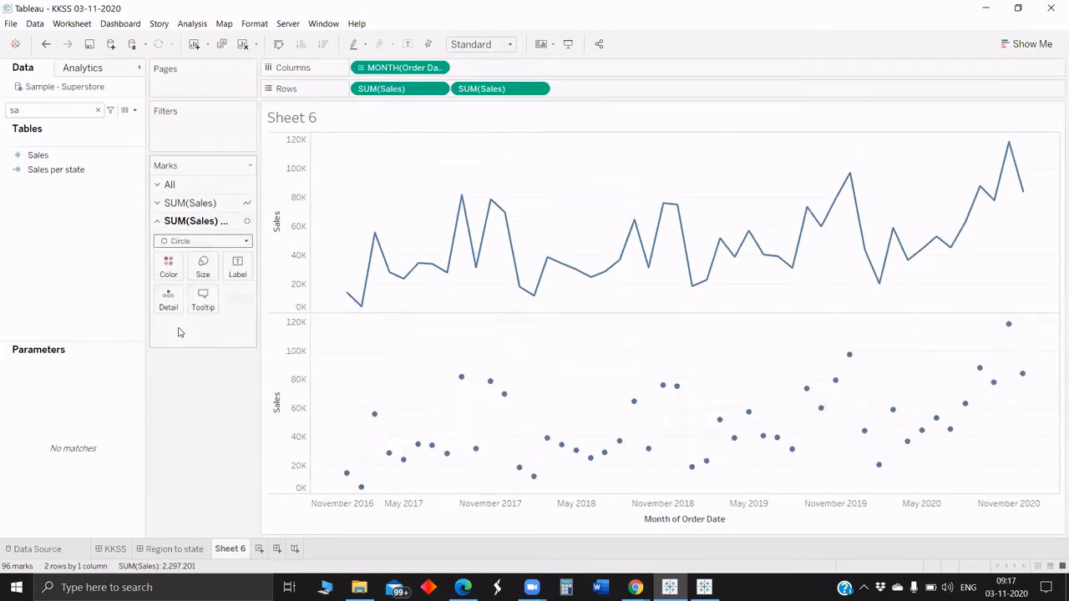
Step: Combine the two SUM(Sales) measures on a dual axis and synchronize the axes
{"action": "right_click", "coordinate": [497, 90]}
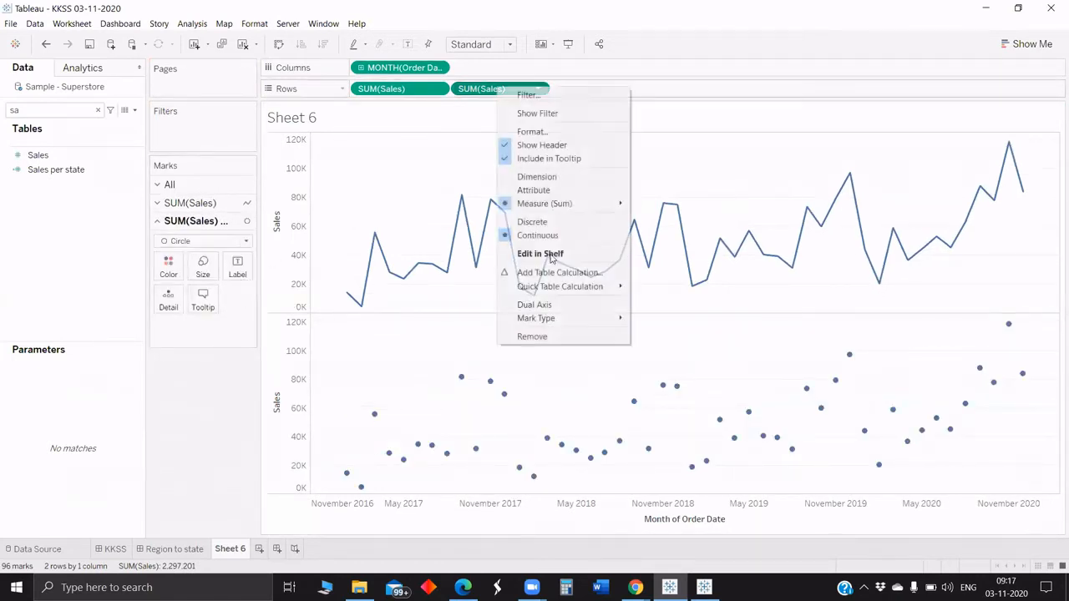
{"action": "left_click", "coordinate": [522, 303]}
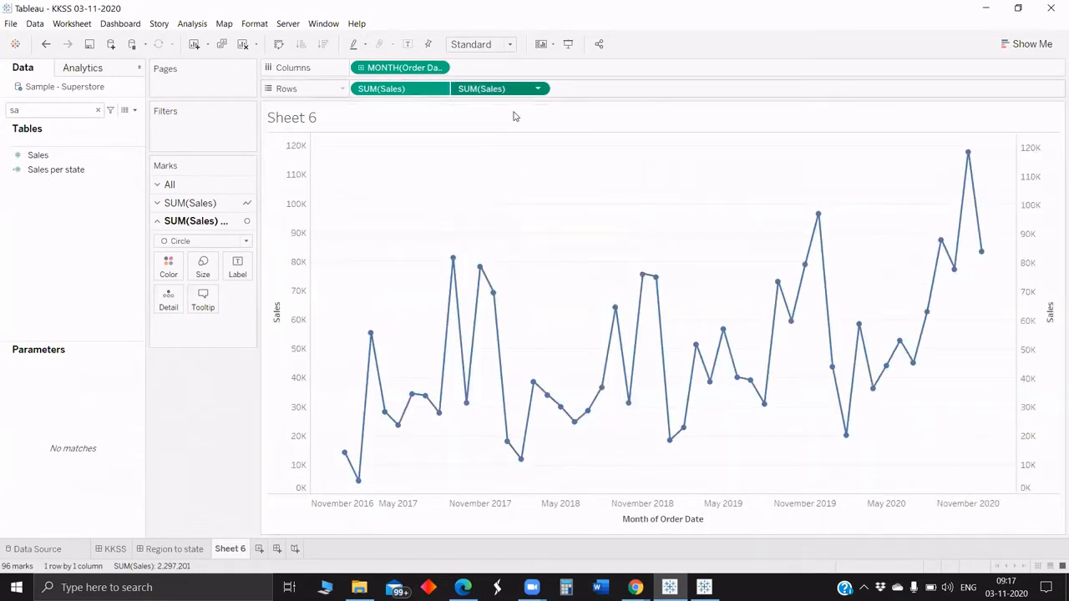
{"action": "right_click", "coordinate": [509, 91]}
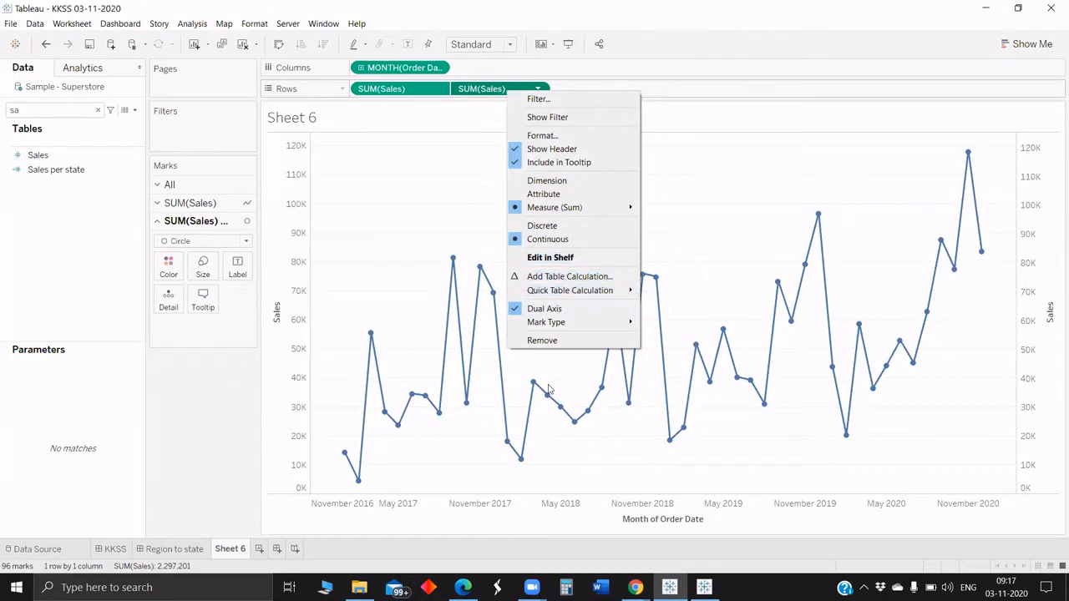
{"action": "left_click", "coordinate": [592, 519]}
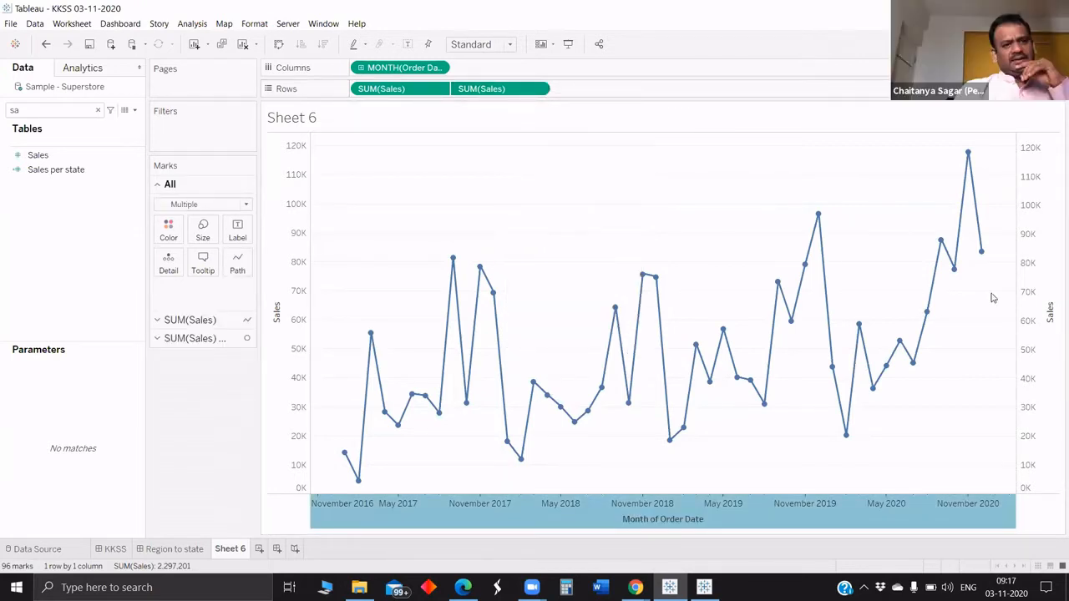
{"action": "left_click", "coordinate": [1033, 297]}
{"action": "left_click", "coordinate": [289, 304]}
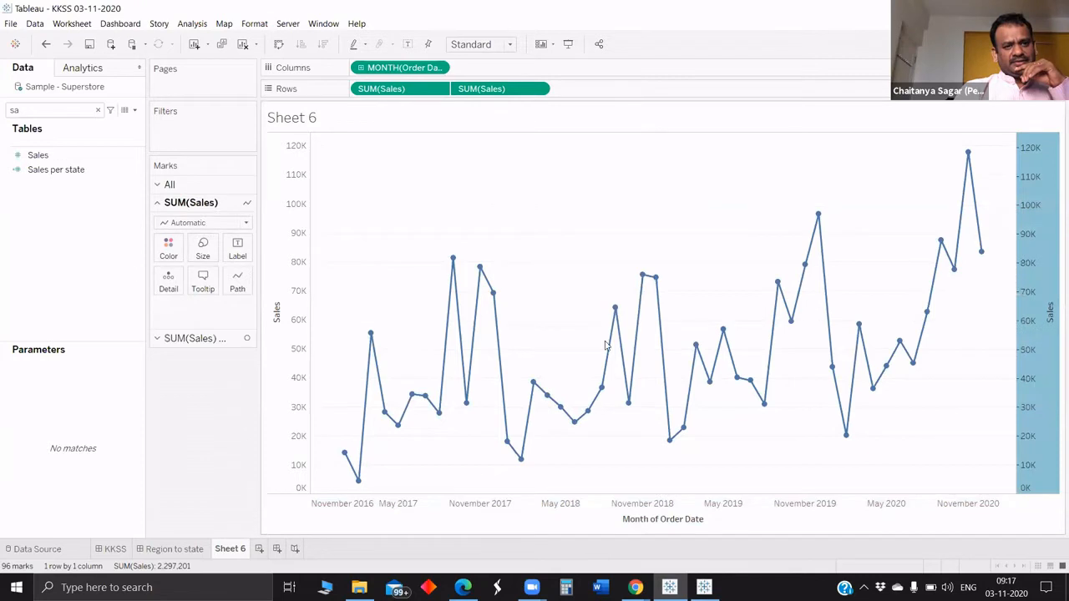
Step: Slightly thicken the line of the first SUM(Sales) measure
{"action": "left_click", "coordinate": [203, 247]}
{"action": "left_click_drag", "start_coordinate": [220, 280], "coordinate": [230, 280]}
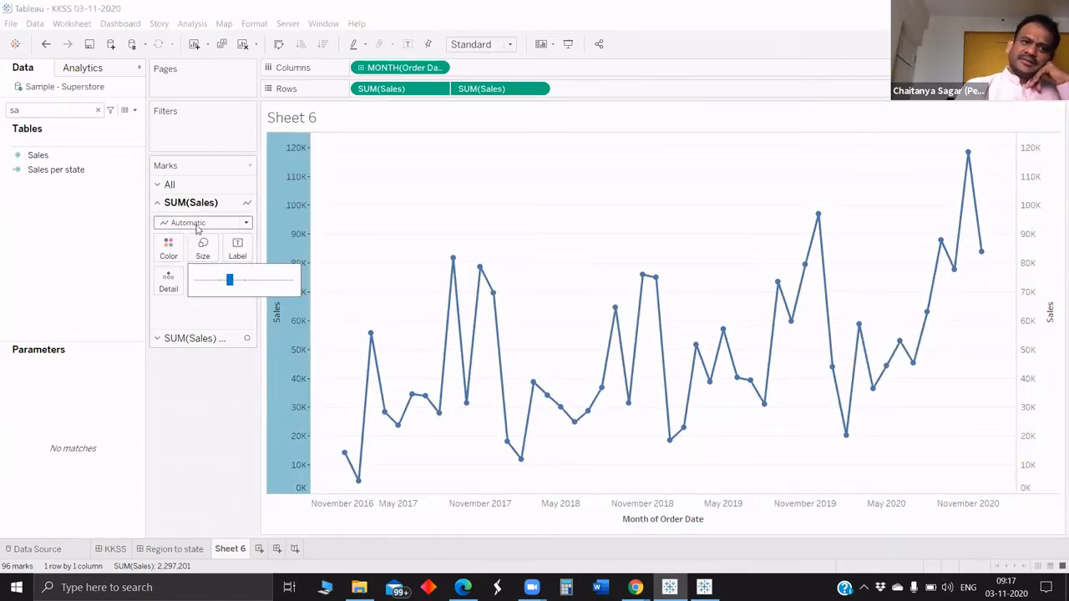
{"action": "left_click", "coordinate": [168, 247]}
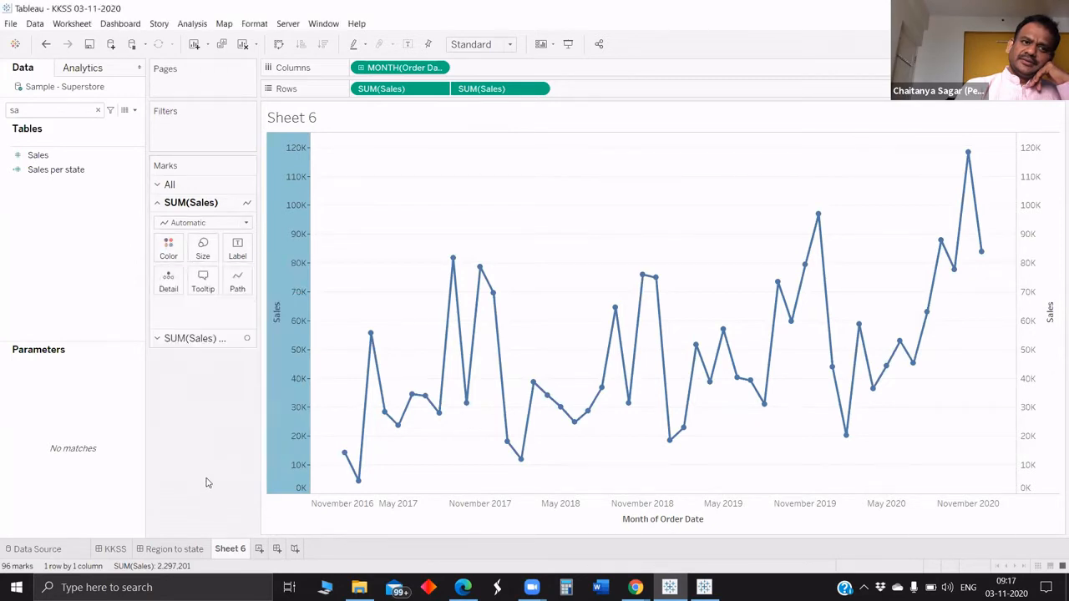
Step: Enlarge the circles of the second SUM(Sales) measure and colour them white so they cut gaps in the line
{"action": "left_click", "coordinate": [195, 339]}
{"action": "left_click", "coordinate": [203, 265]}
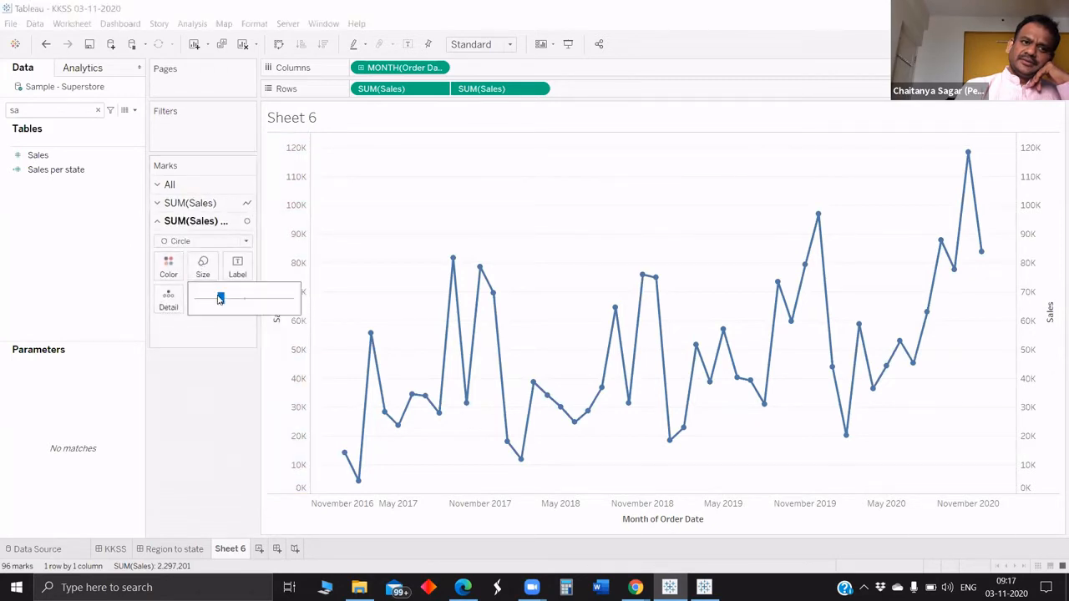
{"action": "left_click_drag", "start_coordinate": [219, 298], "coordinate": [234, 298]}
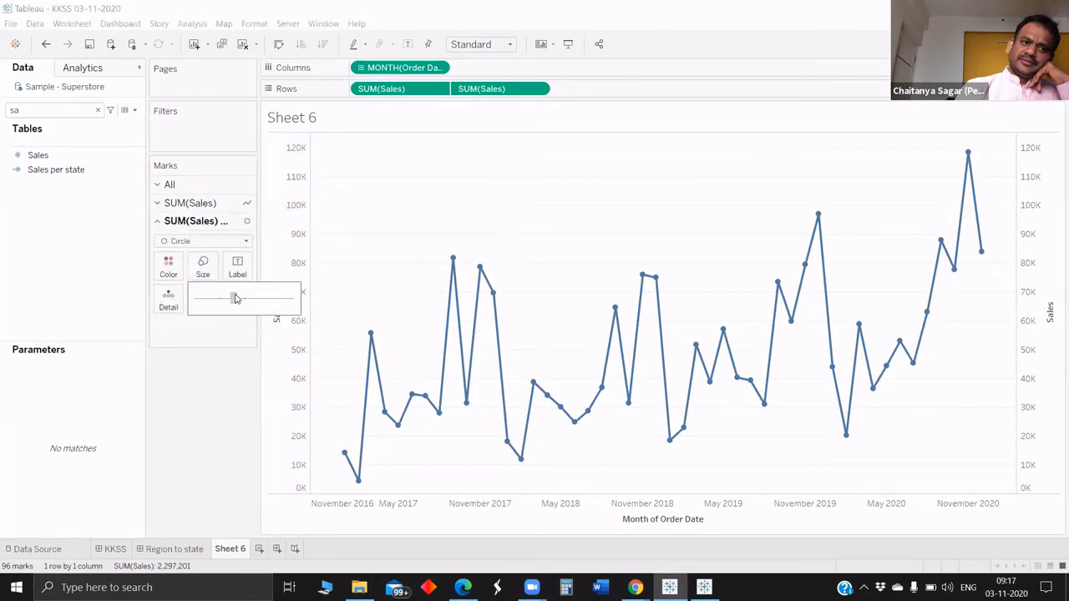
{"action": "left_click", "coordinate": [167, 267]}
{"action": "left_click", "coordinate": [209, 305]}
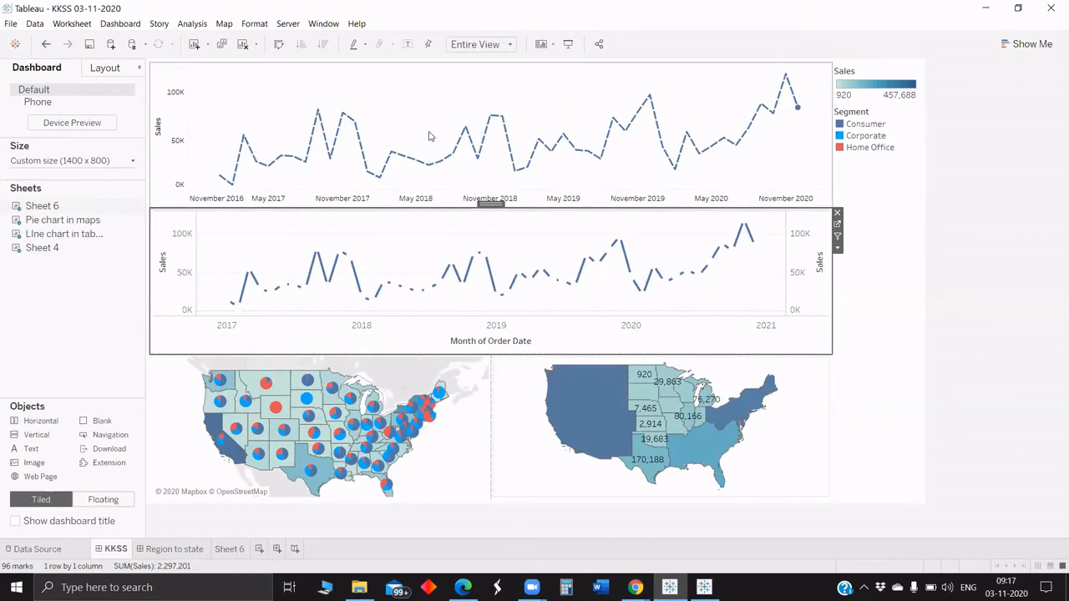
Step: Remove the Sheet 6 chart from the KKSS dashboard and return to the Sheet 6 worksheet
{"action": "left_click", "coordinate": [837, 214]}
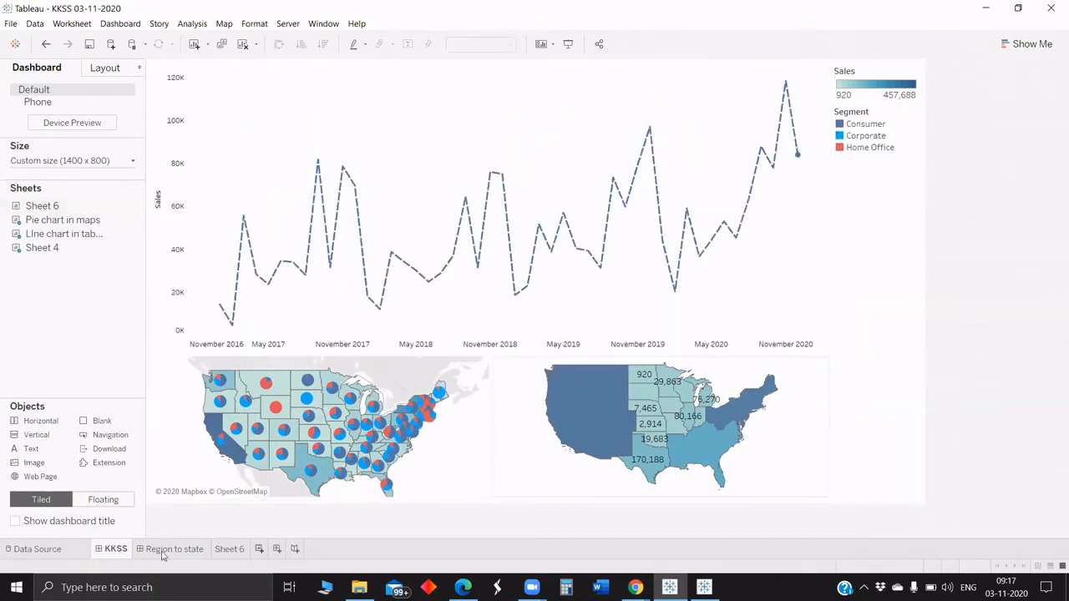
{"action": "left_click", "coordinate": [230, 549]}
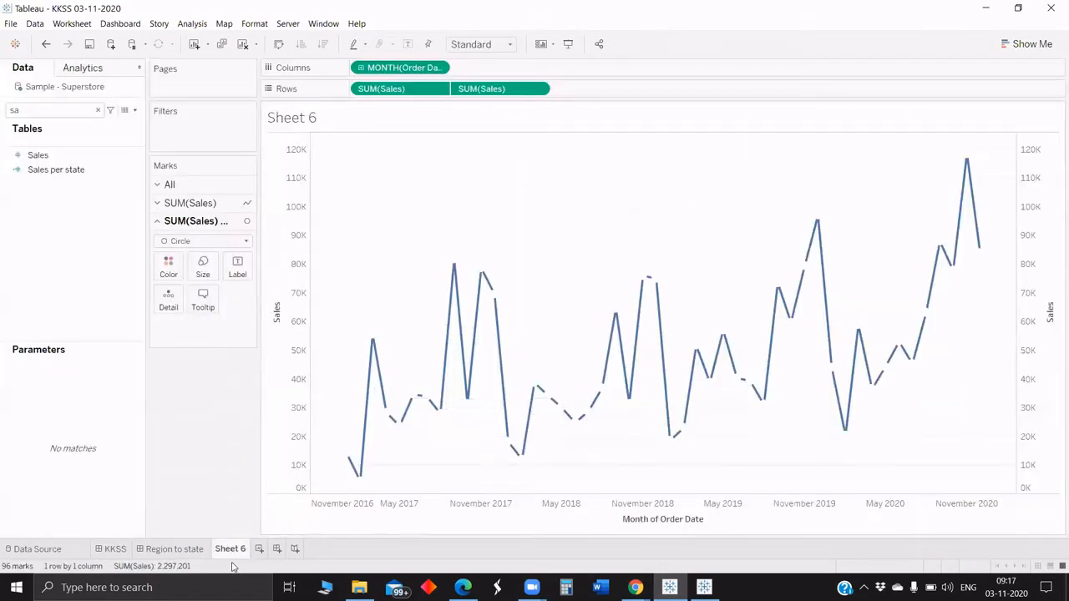
{"action": "left_click", "coordinate": [262, 549]}
{"action": "left_click", "coordinate": [238, 550]}
{"action": "left_click", "coordinate": [269, 550]}
{"action": "right_click", "coordinate": [257, 552]}
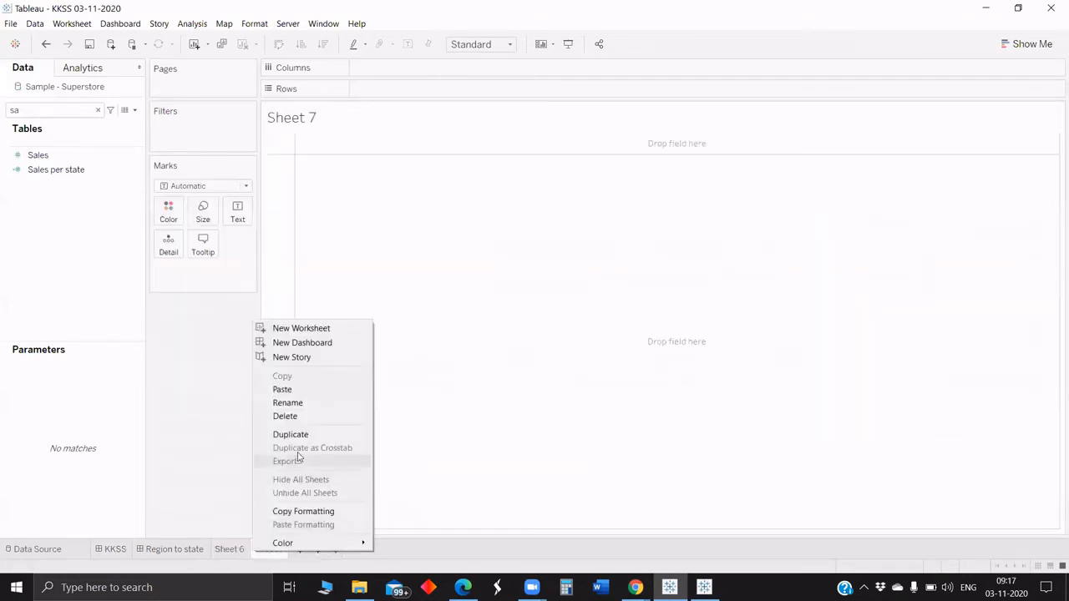
{"action": "left_click", "coordinate": [286, 416]}
Step: Duplicate Sheet 6 and remove the second SUM(Sales) from Rows in the copy
{"action": "right_click", "coordinate": [235, 549]}
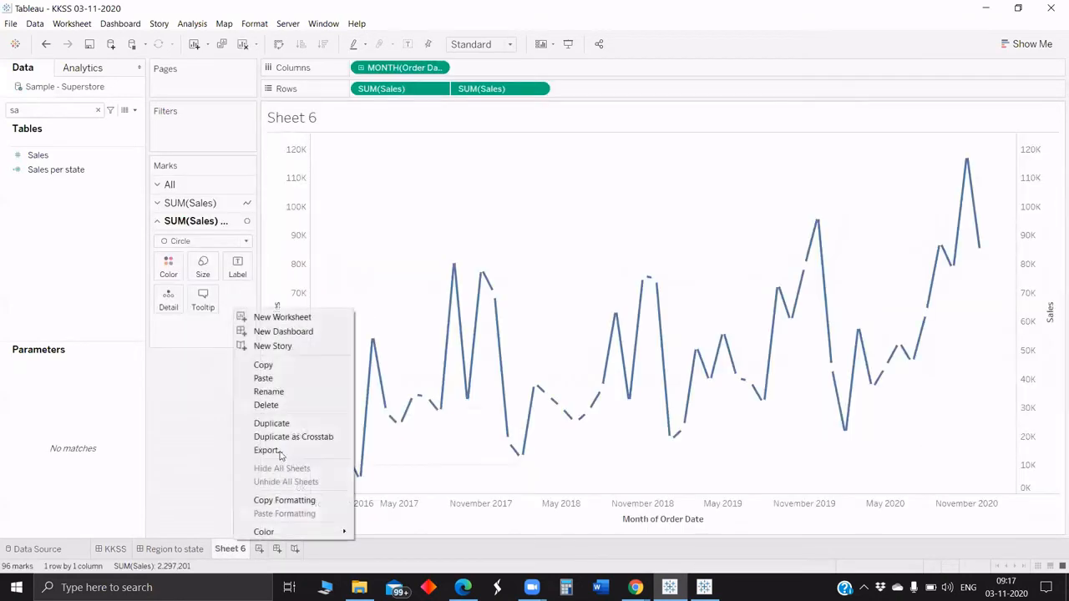
{"action": "left_click", "coordinate": [298, 428]}
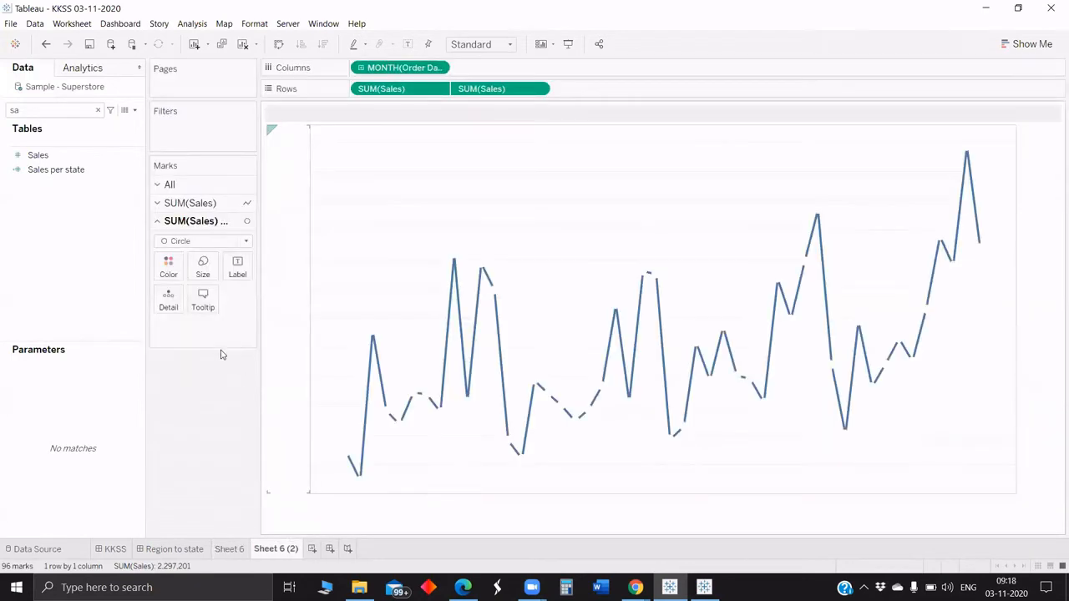
{"action": "right_click", "coordinate": [490, 92]}
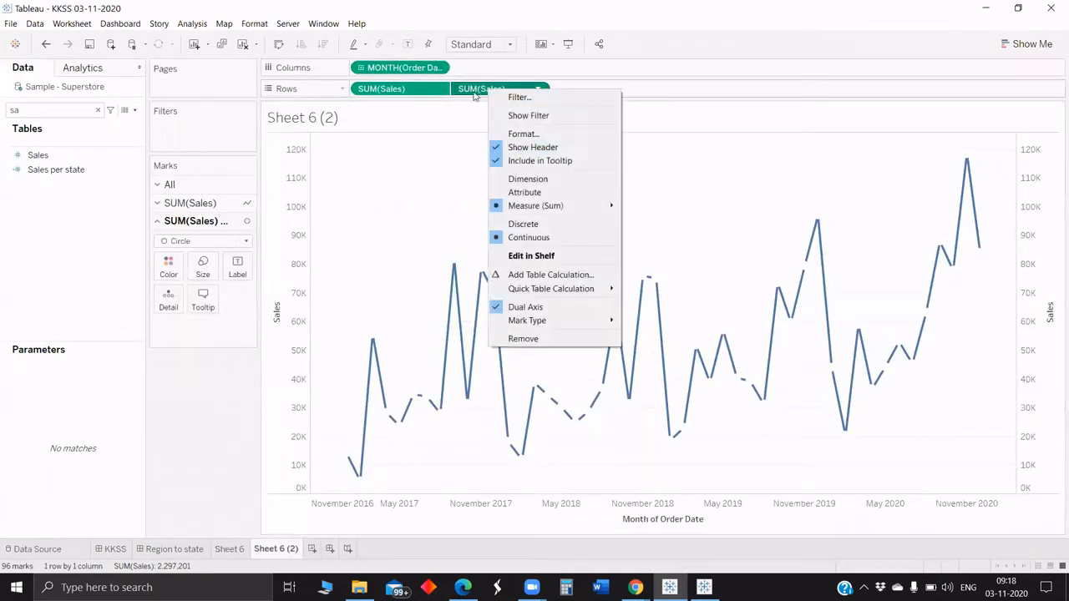
{"action": "left_click", "coordinate": [424, 164]}
{"action": "left_click_drag", "start_coordinate": [499, 89], "coordinate": [202, 399]}
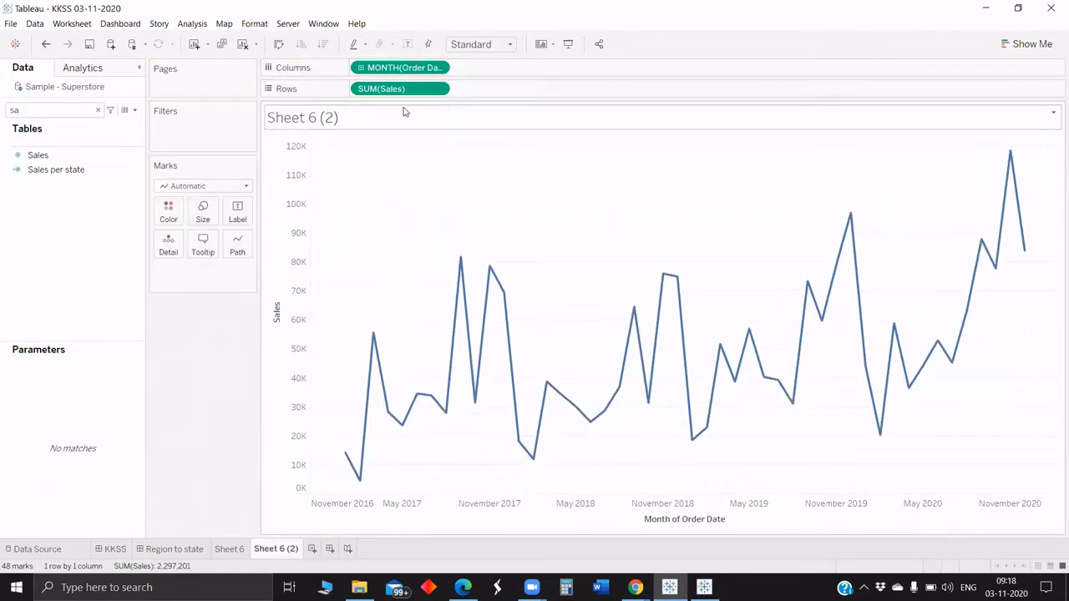
Step: Copy MONTH(Order Date) from Columns to Pages and set the mark type to Circle
{"action": "left_click_drag", "start_coordinate": [397, 70], "coordinate": [209, 84]}
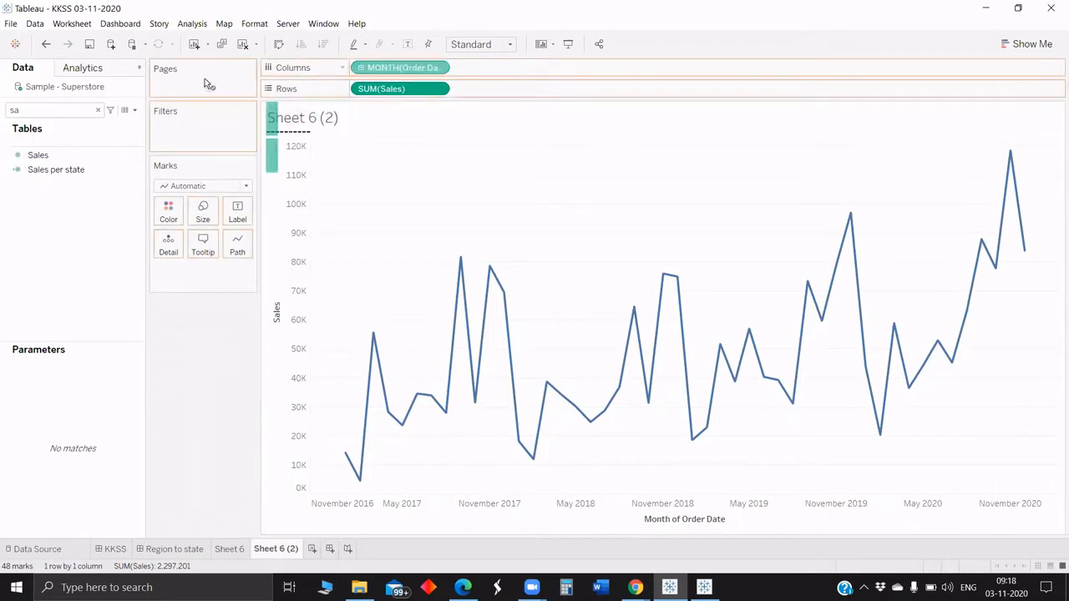
{"action": "left_click_drag", "start_coordinate": [272, 138], "coordinate": [201, 87]}
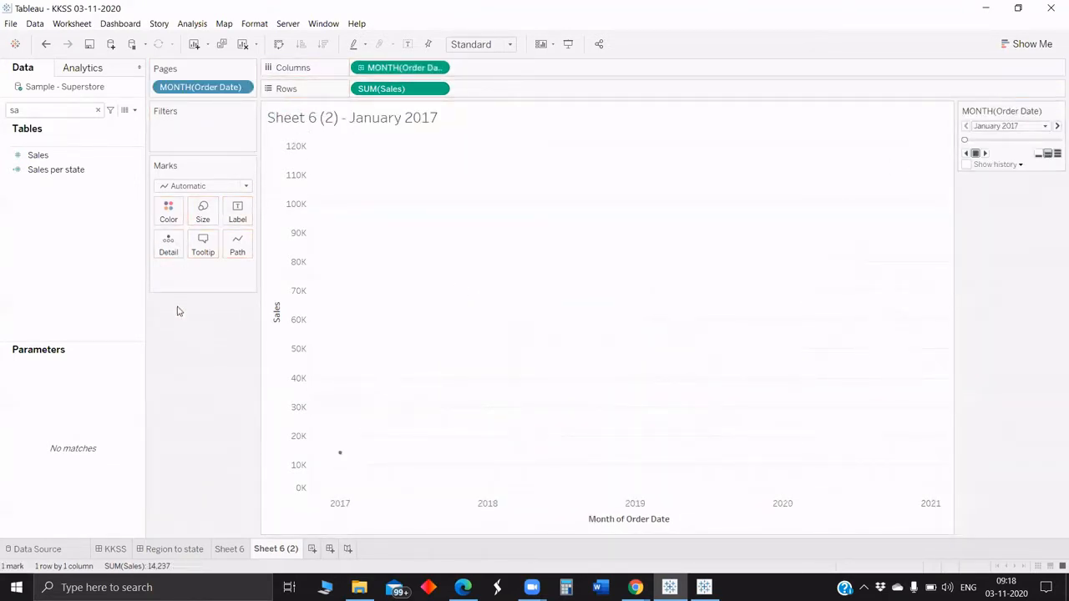
{"action": "left_click", "coordinate": [245, 187]}
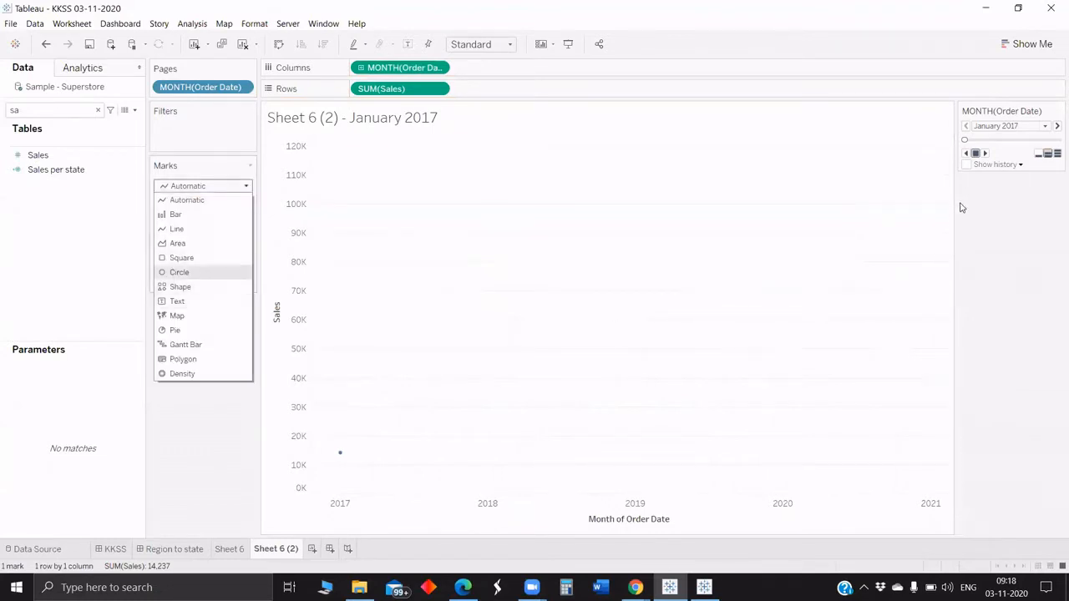
{"action": "left_click", "coordinate": [234, 272]}
Step: Turn on page history and set it to show trails instead of marks
{"action": "left_click", "coordinate": [966, 165]}
{"action": "left_click", "coordinate": [989, 167]}
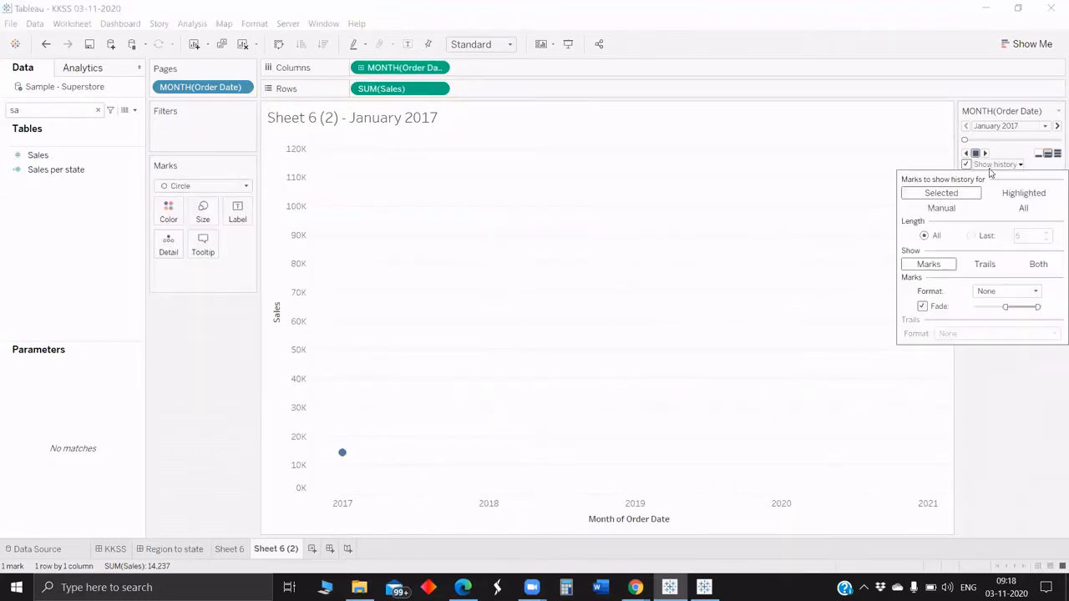
{"action": "left_click", "coordinate": [985, 265]}
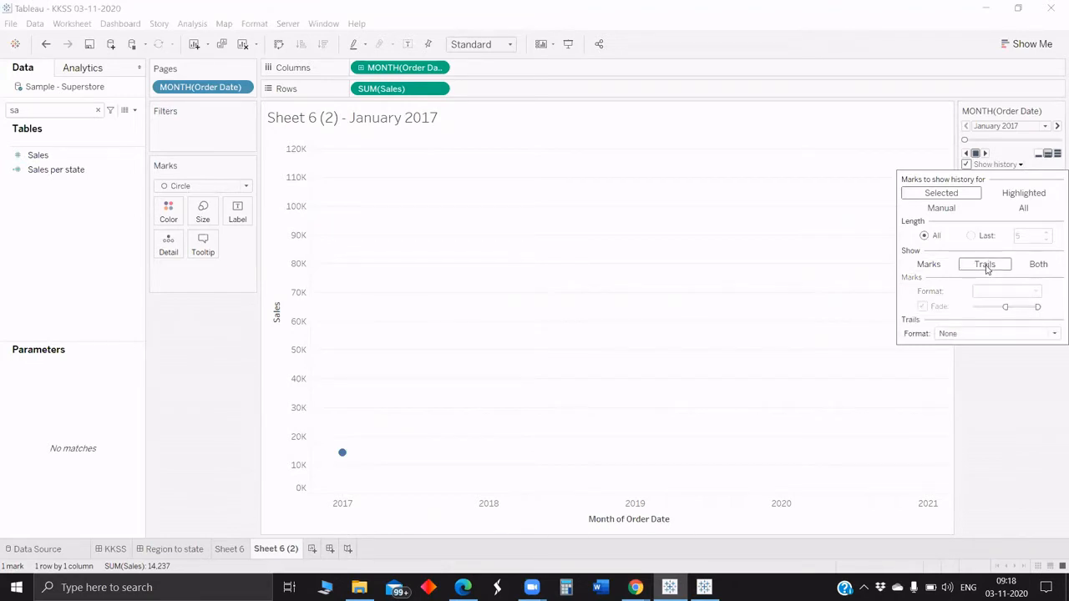
{"action": "left_click", "coordinate": [966, 334]}
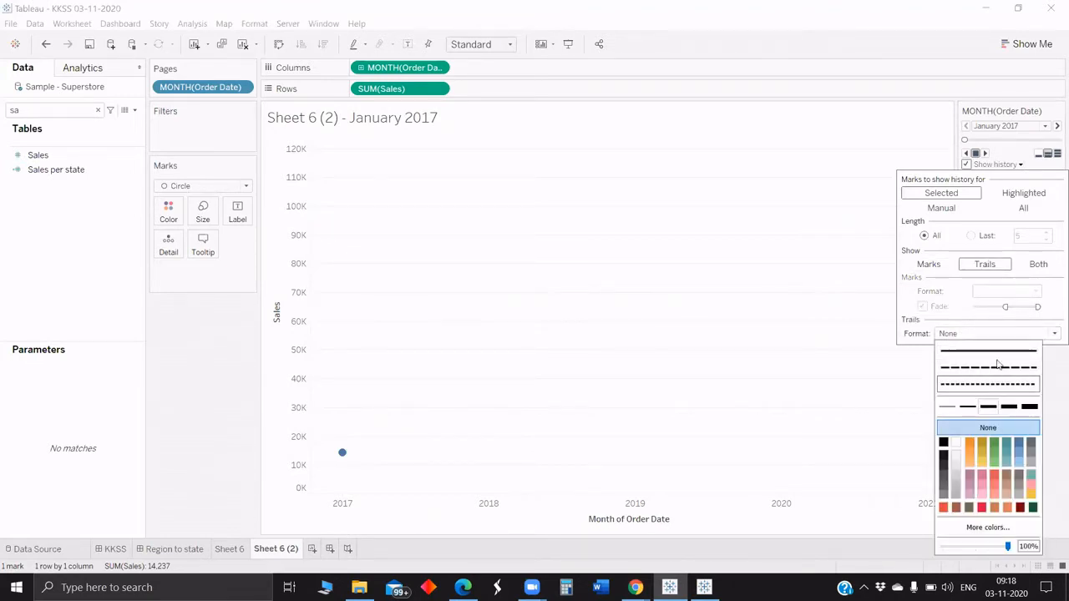
{"action": "left_click", "coordinate": [1053, 388]}
Step: Show the page history for all marks and advance the page to December 2020
{"action": "mouse_move", "coordinate": [967, 141]}
{"action": "left_mouse_down"}
{"action": "mouse_move", "coordinate": [1042, 146]}
{"action": "mouse_move", "coordinate": [953, 148]}
{"action": "left_mouse_up"}
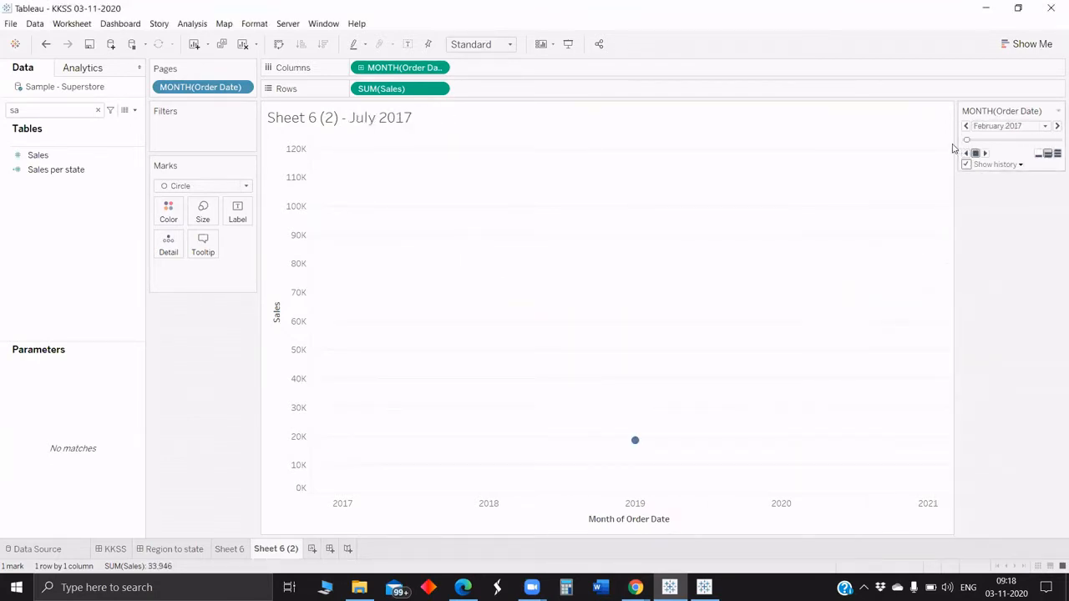
{"action": "left_click", "coordinate": [1017, 165]}
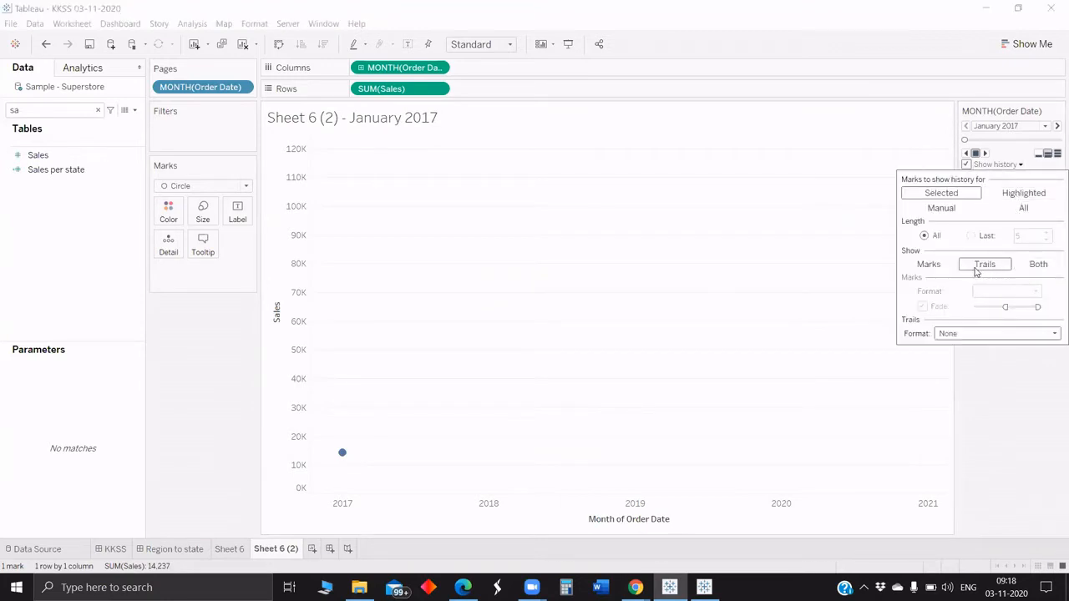
{"action": "left_click", "coordinate": [1023, 208]}
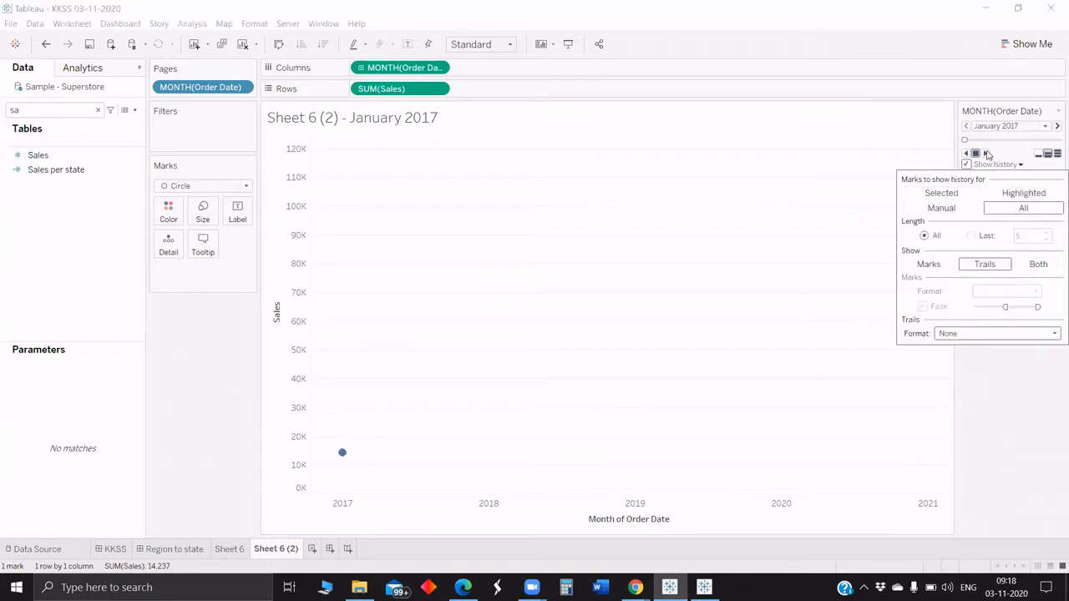
{"action": "left_click_drag", "start_coordinate": [962, 143], "coordinate": [1054, 144]}
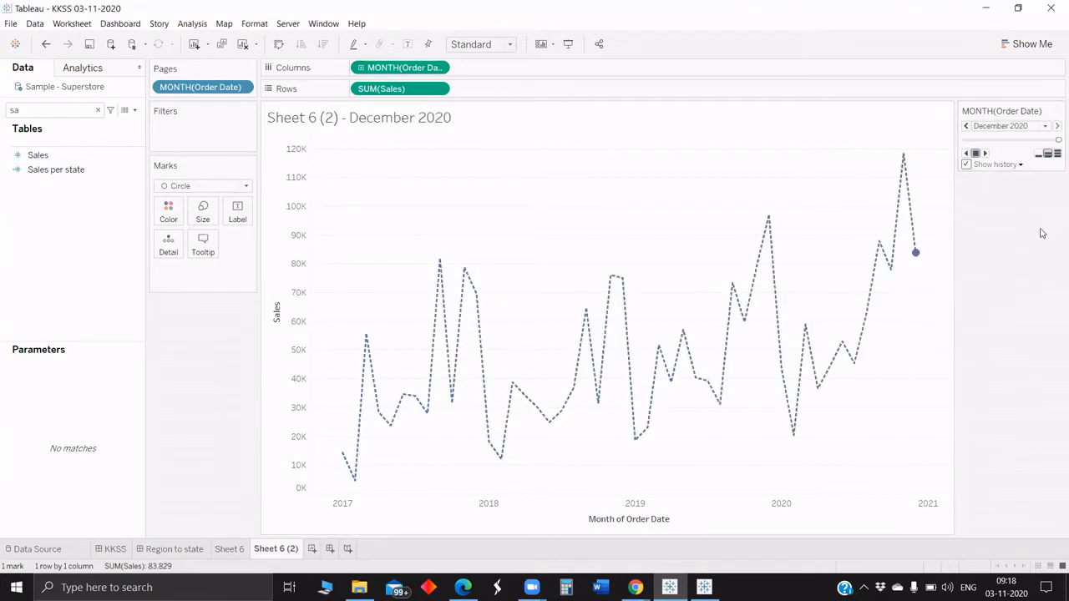
Step: Hide the MONTH(Order Date) page control card on Sheet 6 (2)
{"action": "left_click", "coordinate": [1058, 111]}
{"action": "left_click", "coordinate": [1008, 189]}
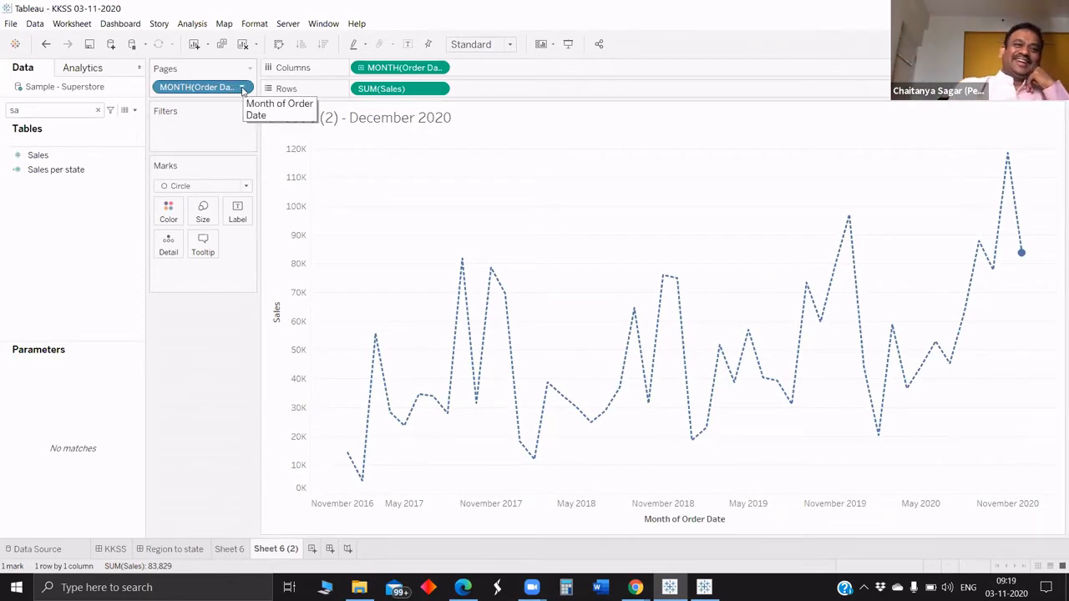
{"action": "left_click", "coordinate": [209, 187]}
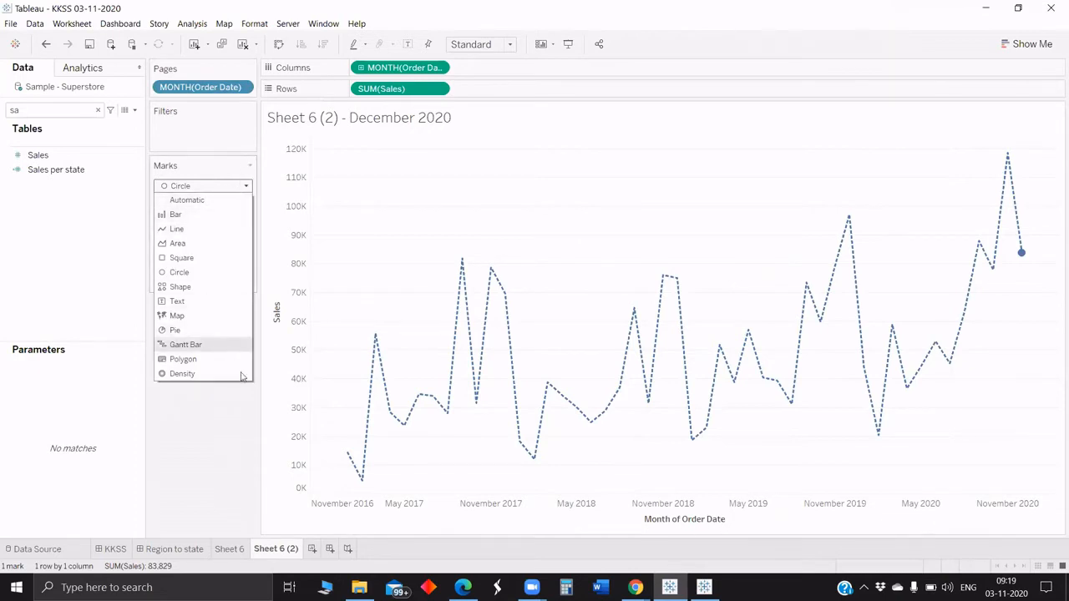
{"action": "left_click", "coordinate": [229, 439]}
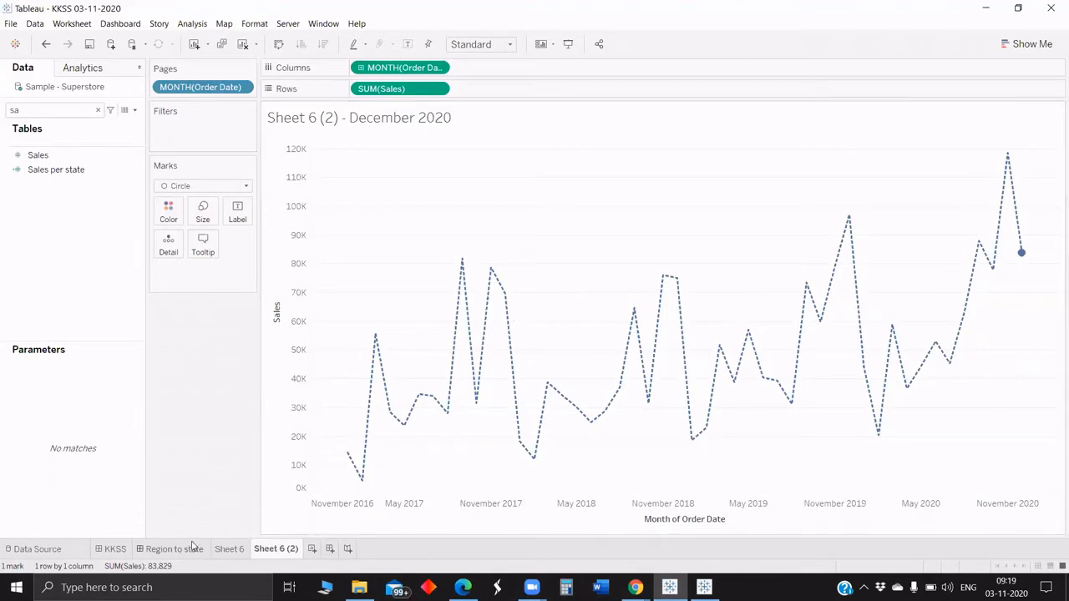
Step: Open the KKSS dashboard, view the source sheet of its pie chart map, and return to the dashboard
{"action": "left_click", "coordinate": [114, 549]}
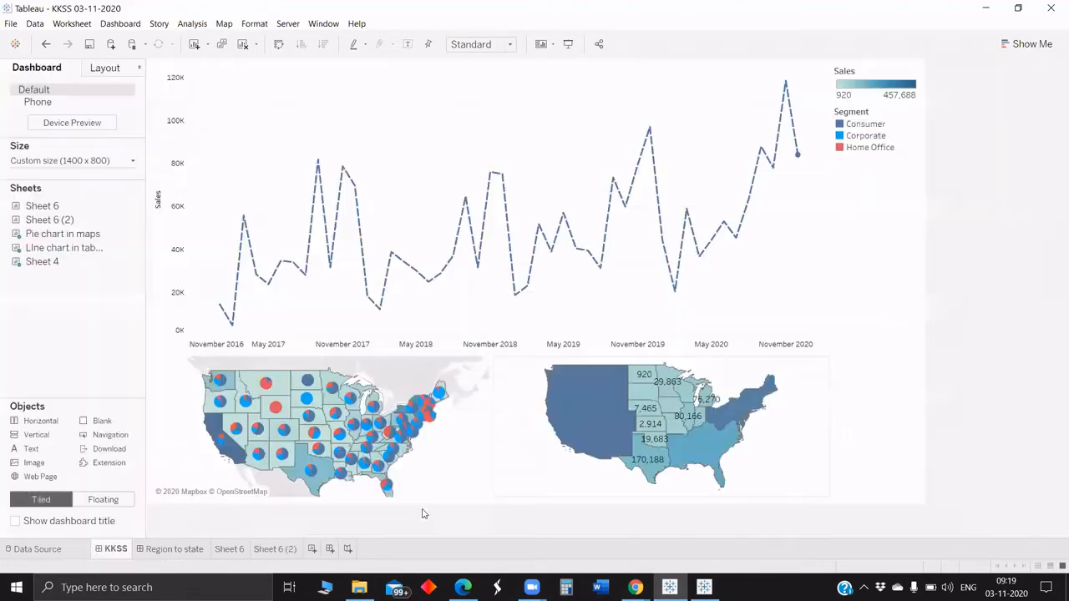
{"action": "left_click", "coordinate": [476, 412]}
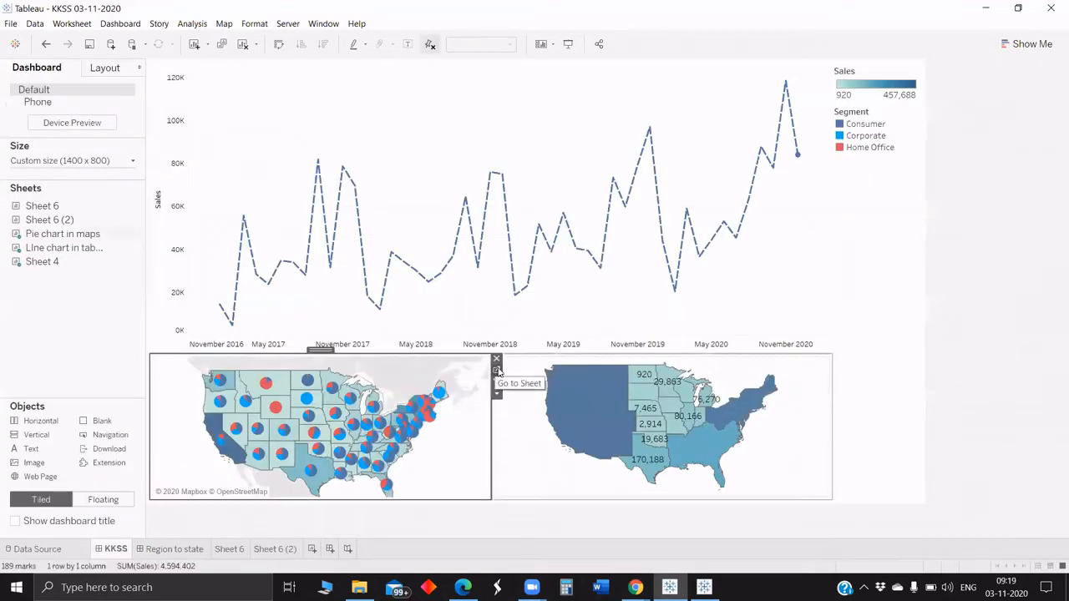
{"action": "left_click", "coordinate": [496, 370]}
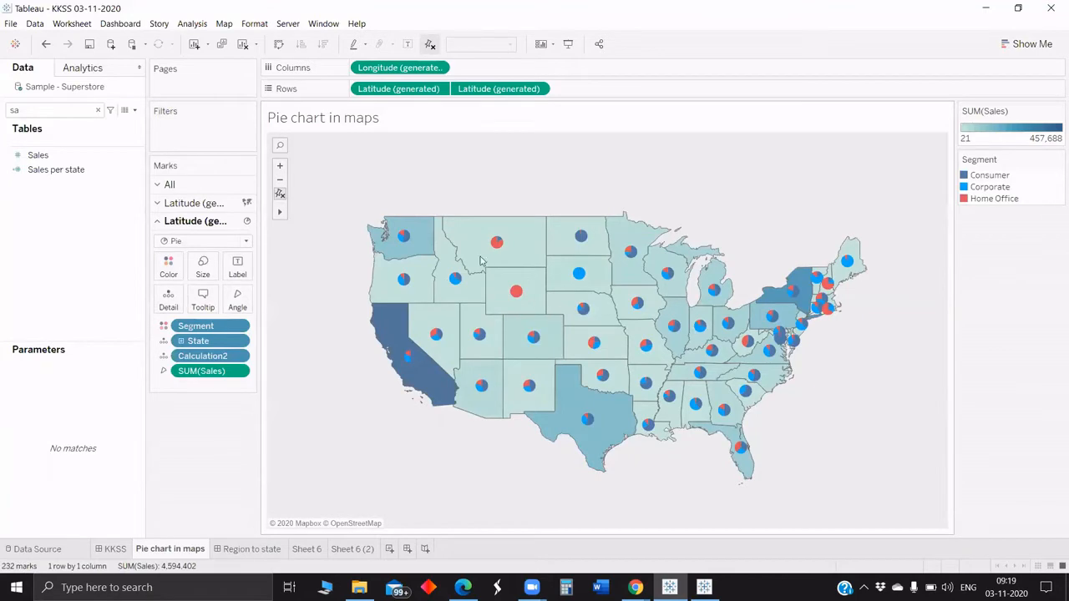
{"action": "left_click", "coordinate": [116, 549]}
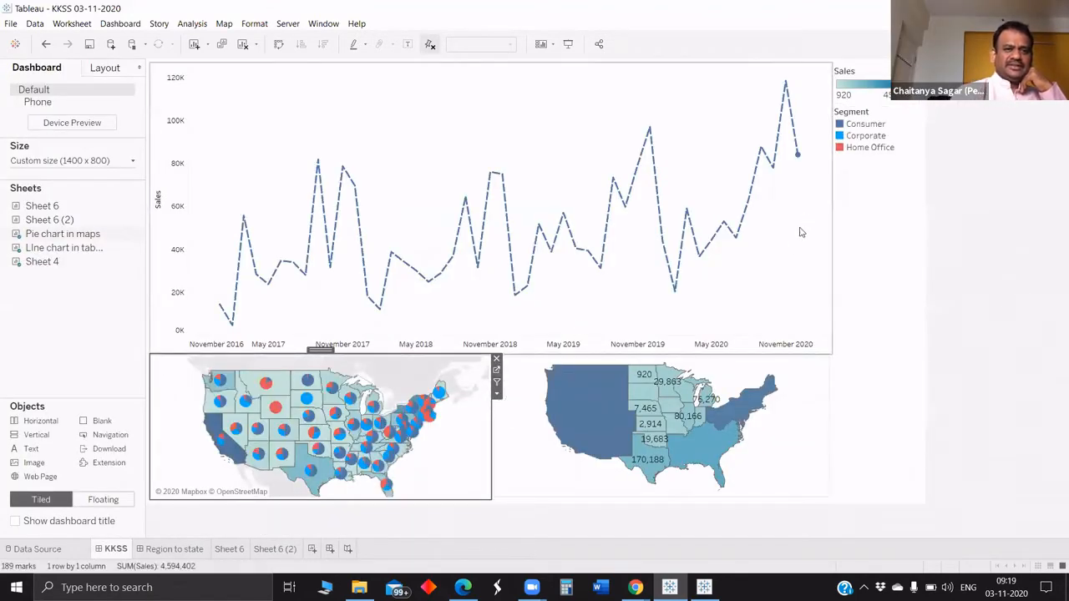
Step: View the source sheets of the dashboard's line chart and pie chart map
{"action": "left_click", "coordinate": [813, 207]}
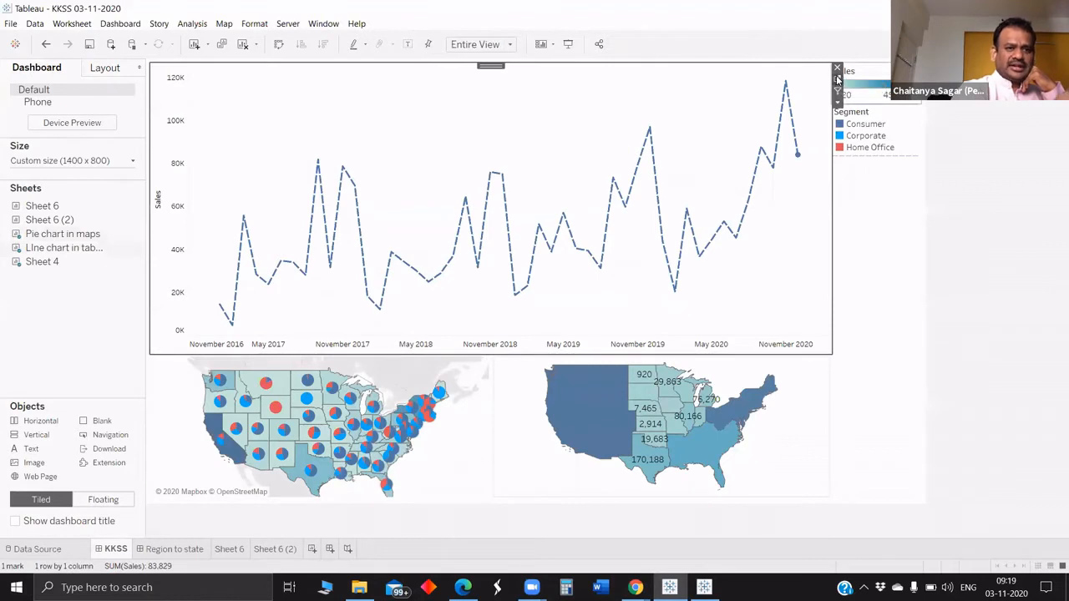
{"action": "left_click", "coordinate": [839, 78]}
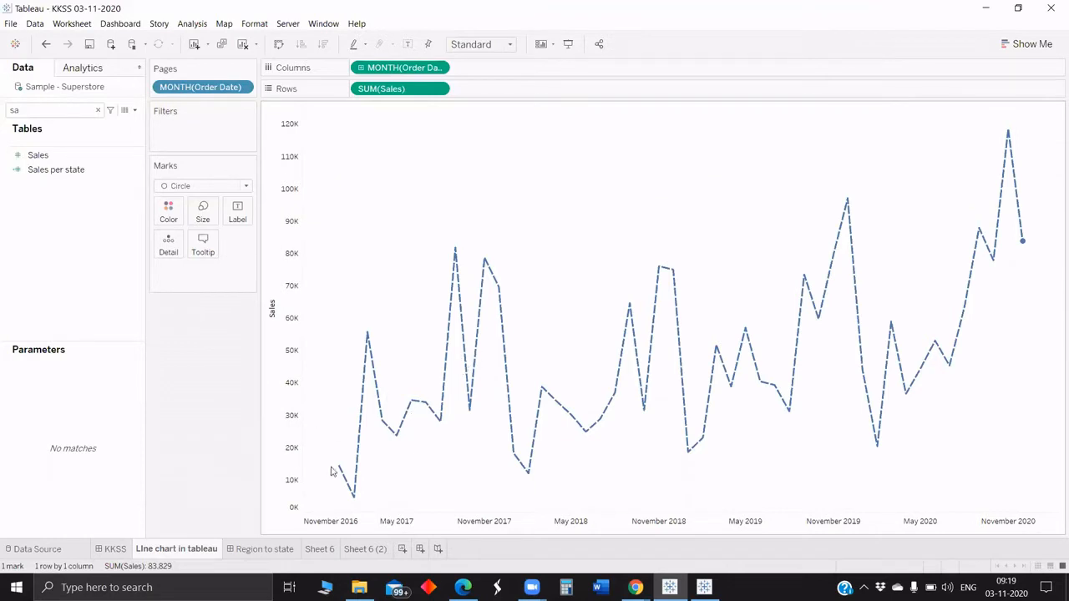
{"action": "left_click", "coordinate": [114, 549]}
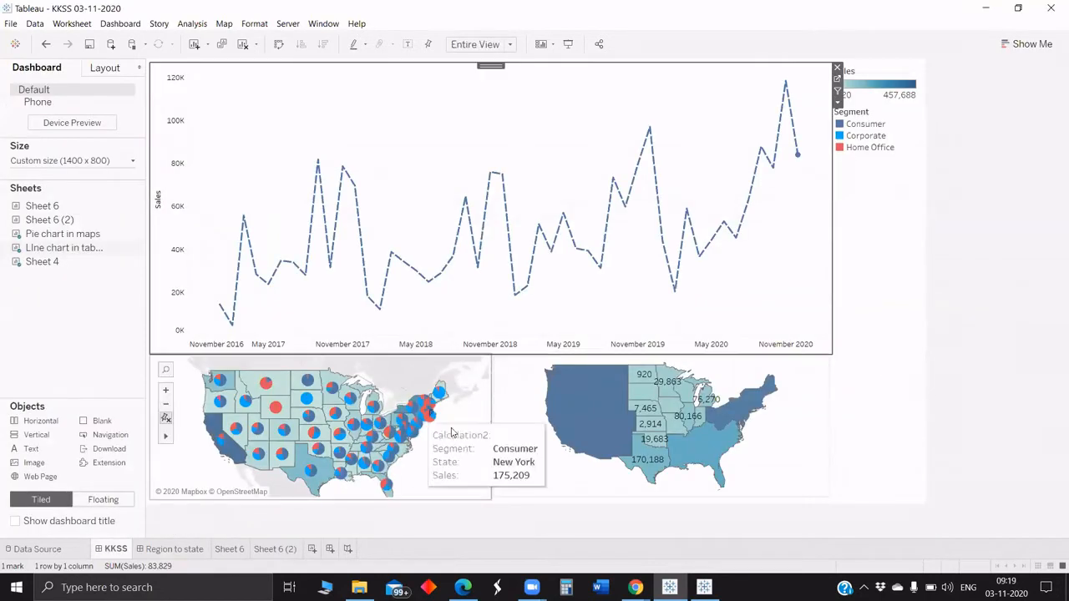
{"action": "left_click", "coordinate": [482, 374]}
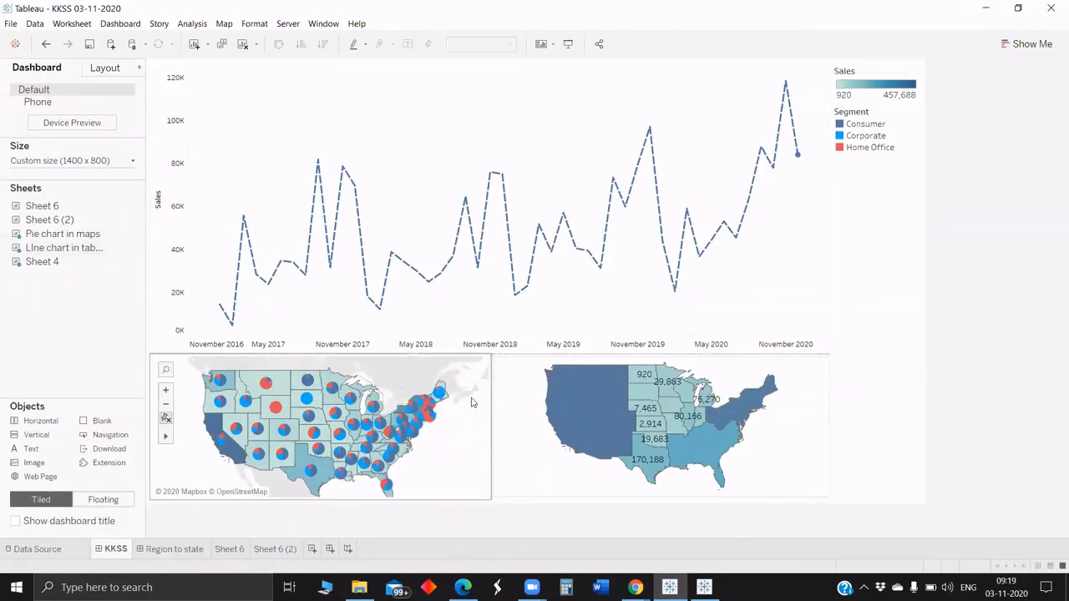
{"action": "left_click", "coordinate": [496, 370]}
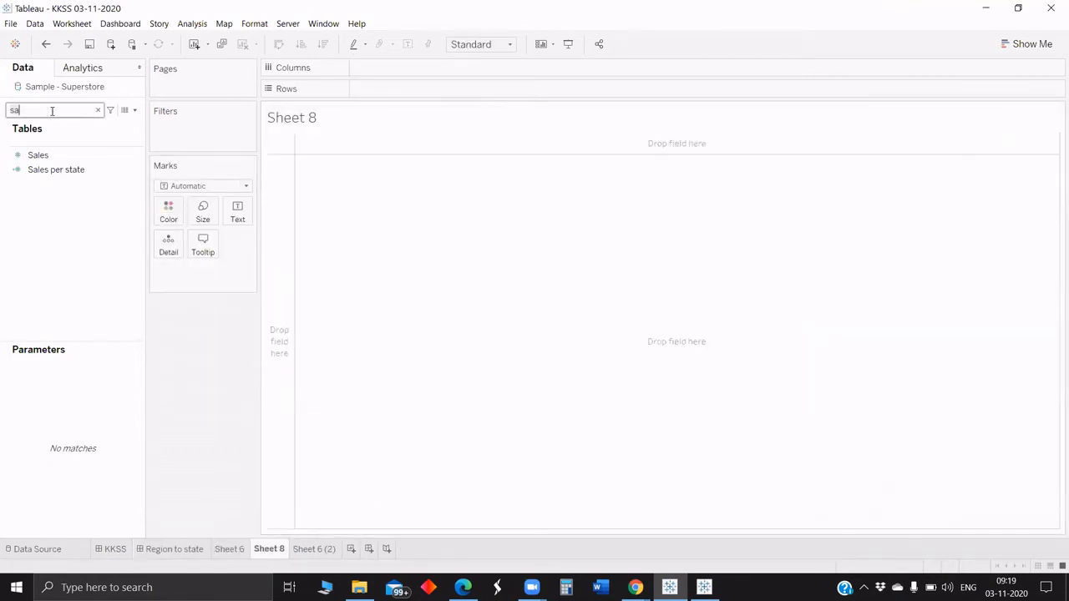
Step: Find the State field, add it to Sheet 8, and set the mark type to Map
{"action": "key", "text": "BackSpace"}
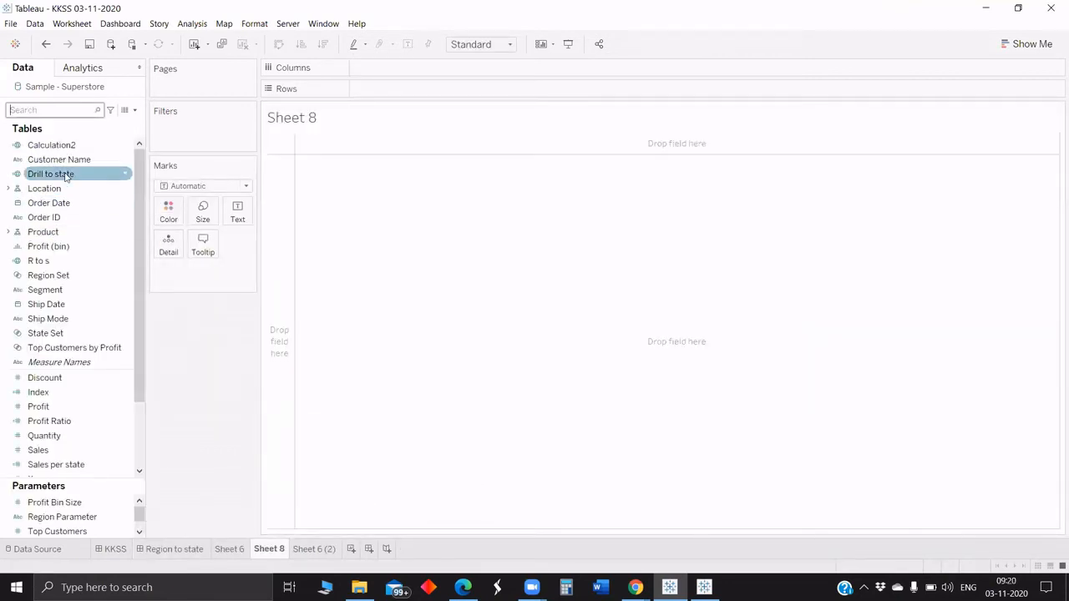
{"action": "type", "text": "st"}
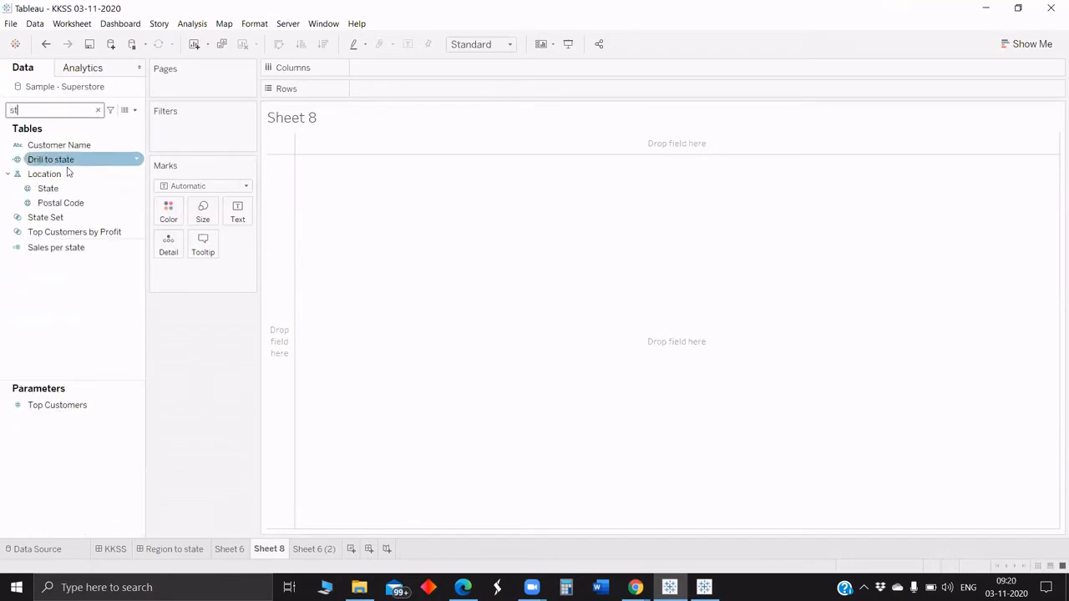
{"action": "double_click", "coordinate": [69, 191]}
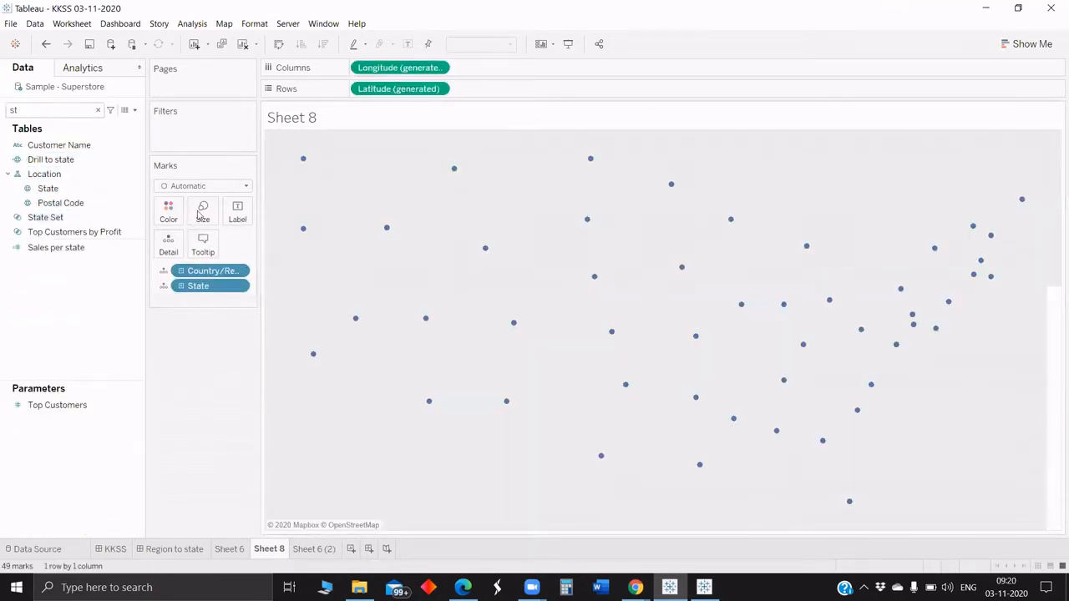
{"action": "left_click", "coordinate": [203, 186]}
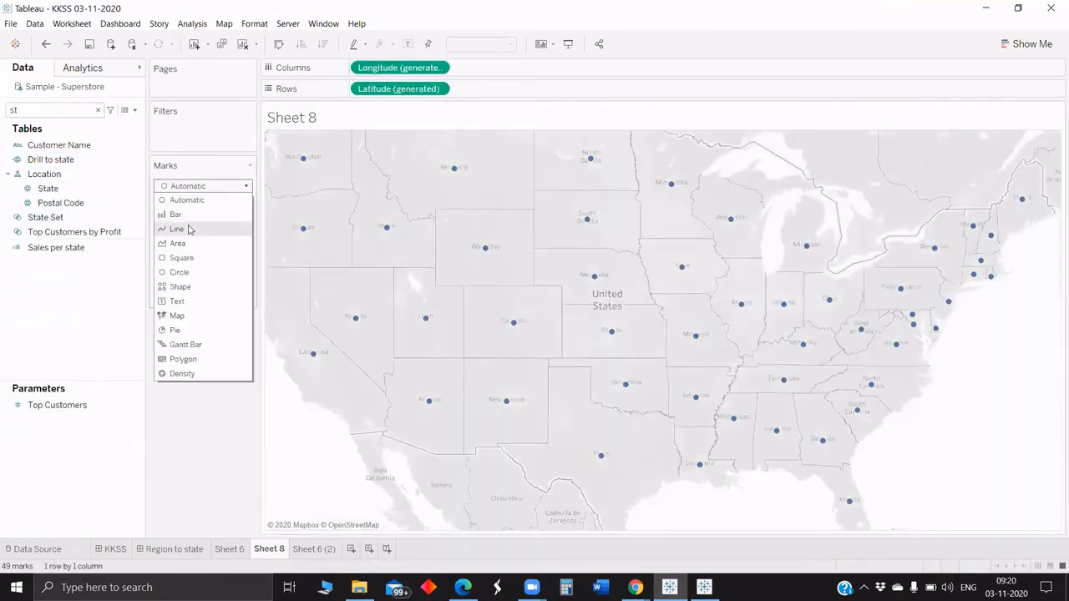
{"action": "left_click", "coordinate": [184, 317]}
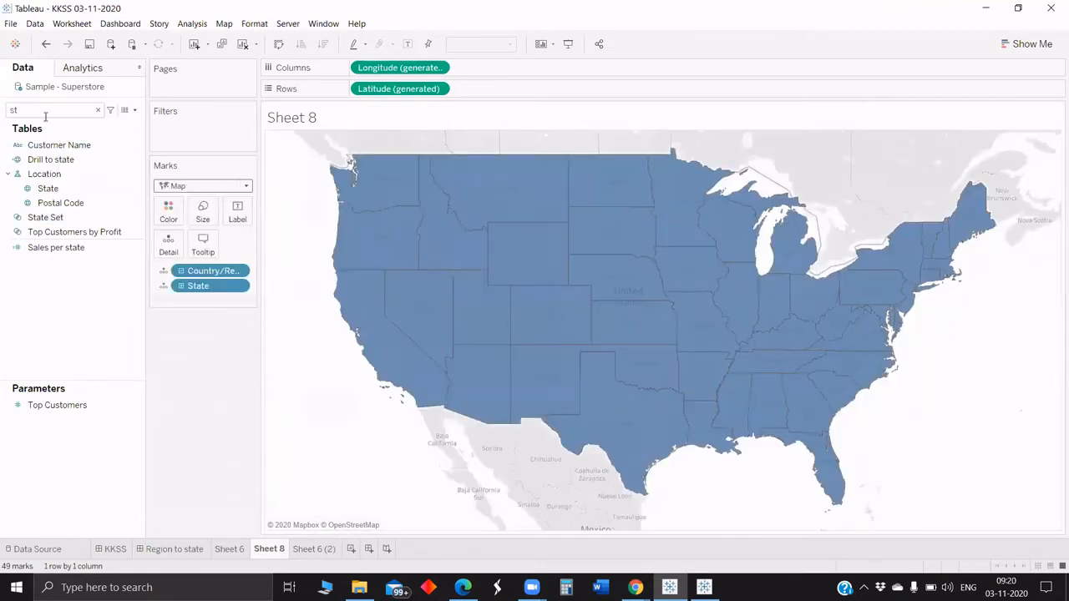
Step: Find the Sales field and color the state map by SUM(Sales)
{"action": "left_click", "coordinate": [42, 109]}
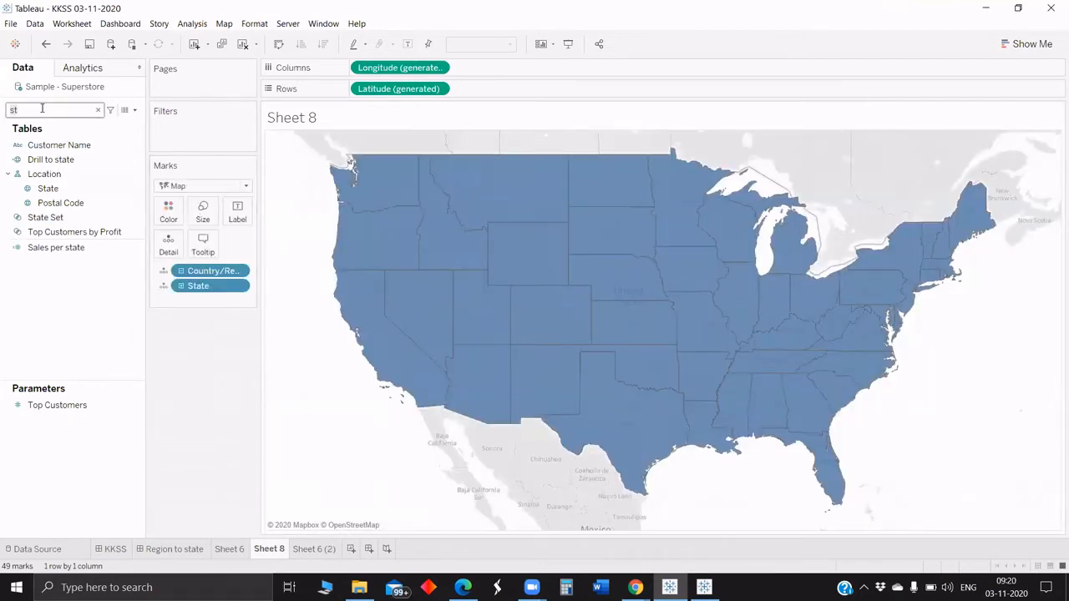
{"action": "key", "text": "BackSpace"}
{"action": "type", "text": "a"}
{"action": "left_click_drag", "start_coordinate": [52, 170], "coordinate": [400, 303]}
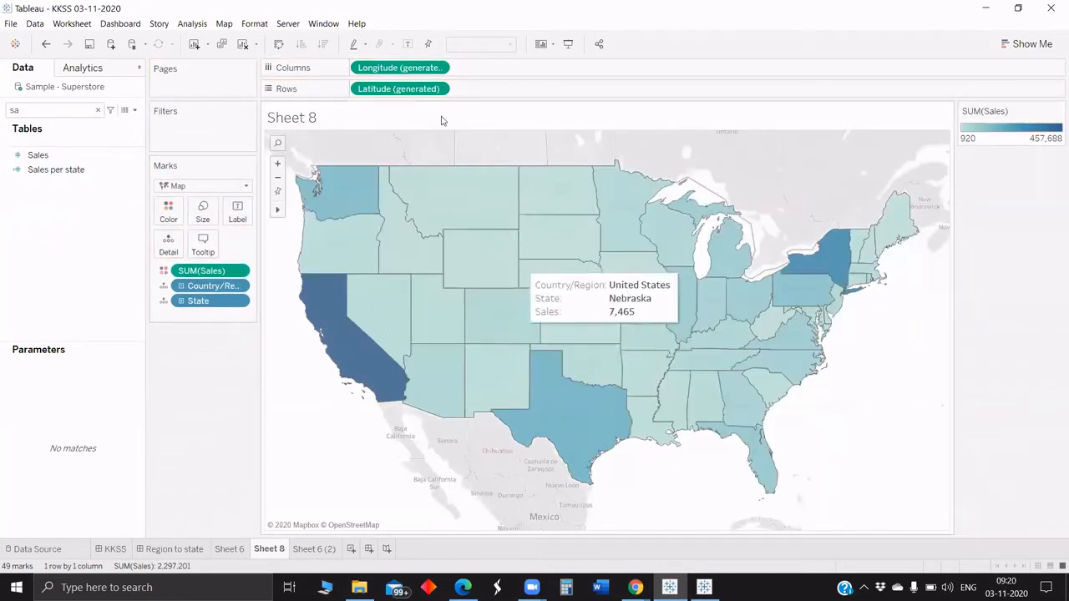
Step: Duplicate Latitude (generated) on Rows and remove Country/Region from the second map's marks
{"action": "left_click_drag", "start_coordinate": [392, 92], "coordinate": [503, 242]}
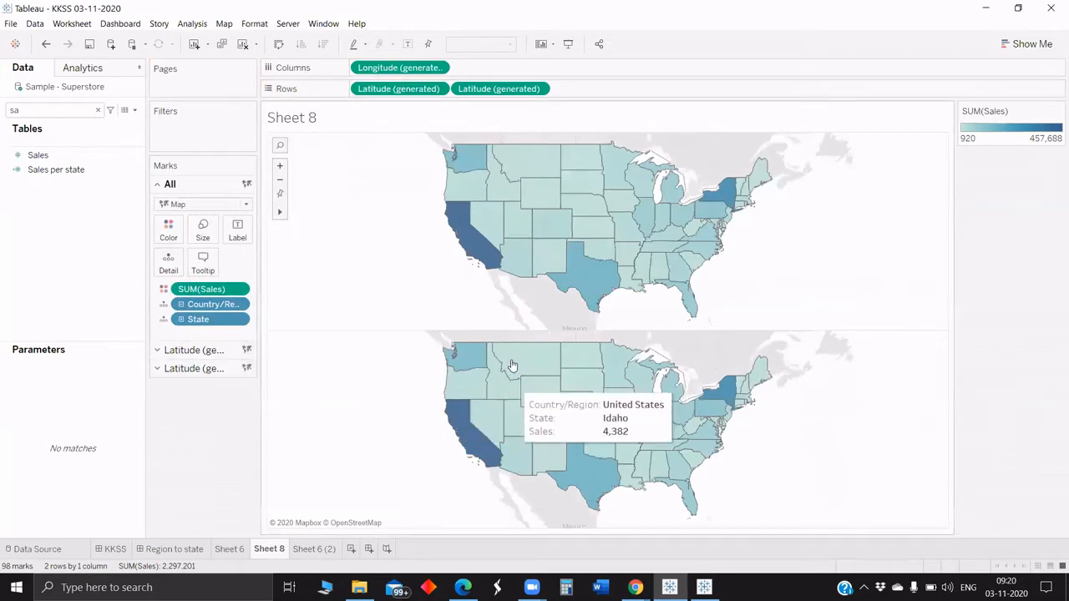
{"action": "left_click", "coordinate": [215, 369]}
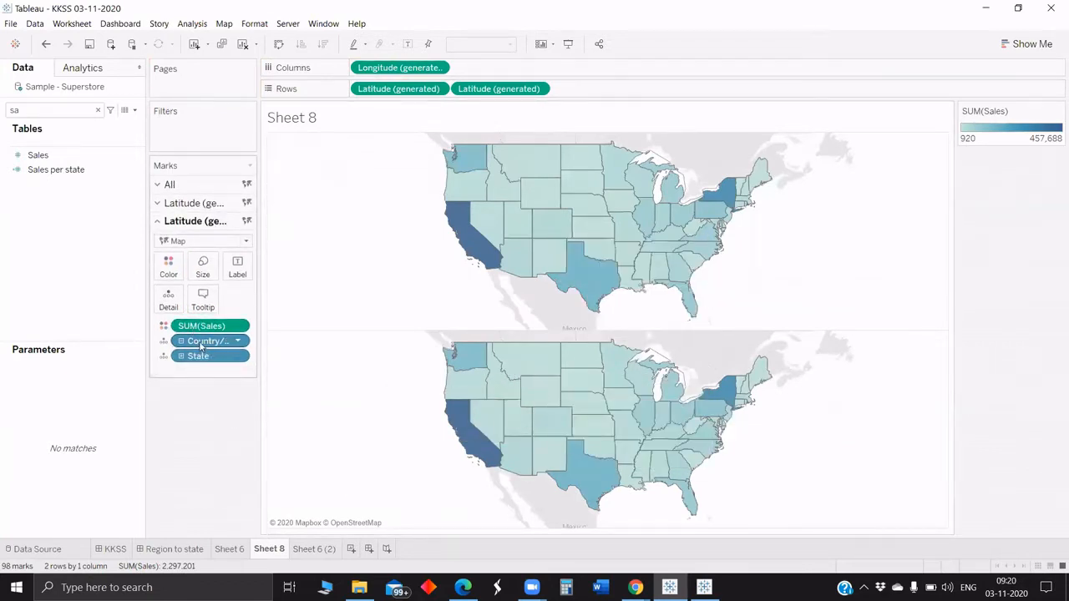
{"action": "left_click_drag", "start_coordinate": [201, 346], "coordinate": [180, 420]}
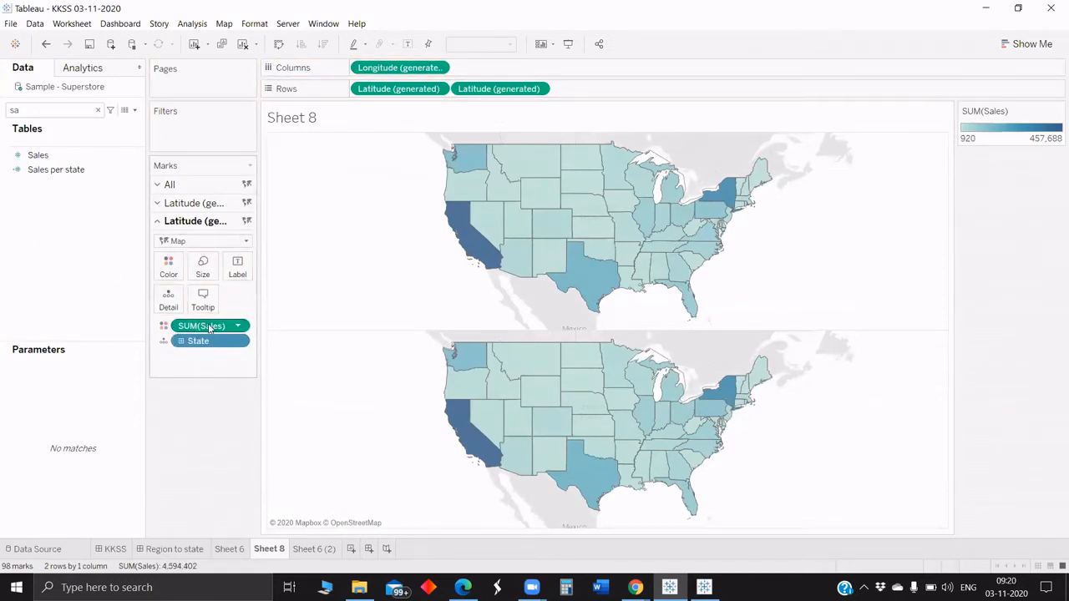
Step: Change the second map's mark type to Pie and color its marks by Segment in place of SUM(Sales)
{"action": "left_click_drag", "start_coordinate": [209, 328], "coordinate": [199, 264]}
{"action": "left_click", "coordinate": [193, 242]}
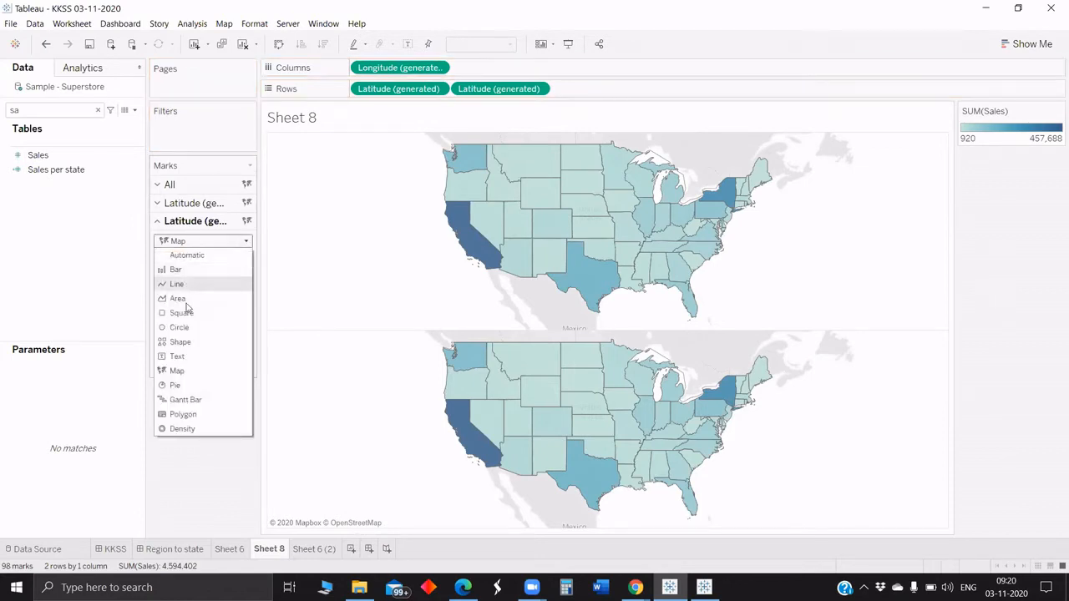
{"action": "left_click", "coordinate": [175, 385]}
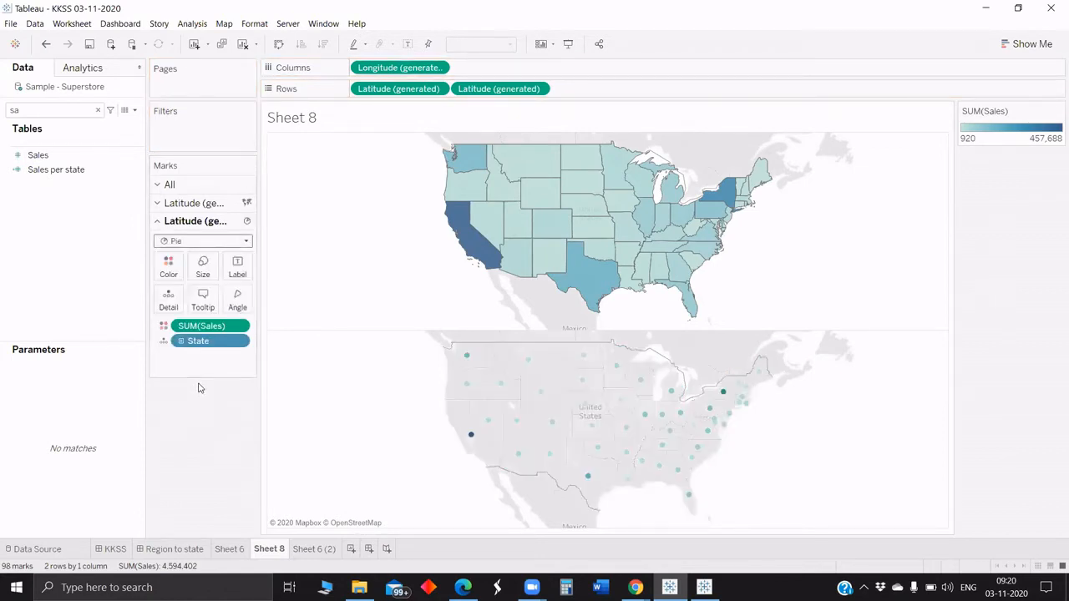
{"action": "left_click", "coordinate": [33, 111]}
{"action": "key", "text": "BackSpace"}
{"action": "type", "text": "e"}
{"action": "left_click_drag", "start_coordinate": [45, 159], "coordinate": [171, 265]}
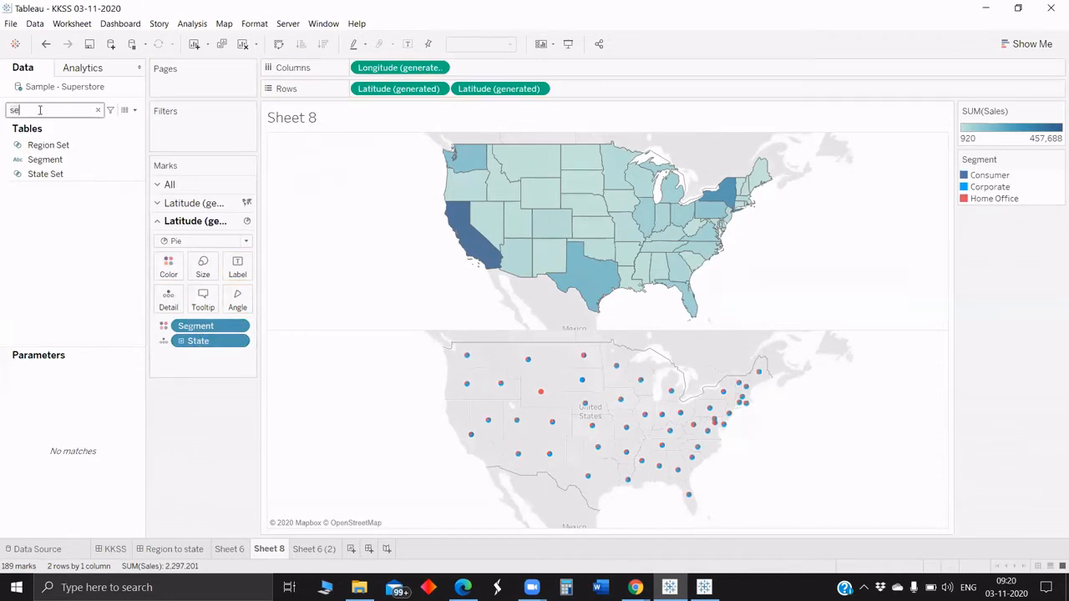
Step: Find the Sales field and assign it to the pie angle of the second map
{"action": "key", "text": "BackSpace"}
{"action": "type", "text": "a"}
{"action": "left_click_drag", "start_coordinate": [38, 155], "coordinate": [239, 307]}
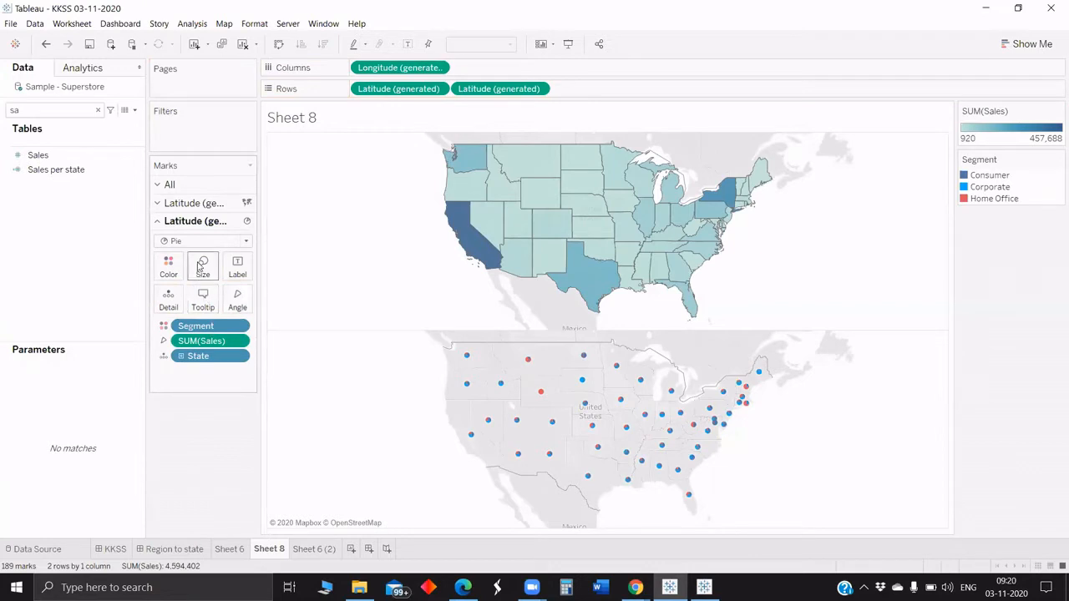
Step: Combine the two maps with a dual axis and enlarge the pie marks
{"action": "left_click", "coordinate": [202, 265]}
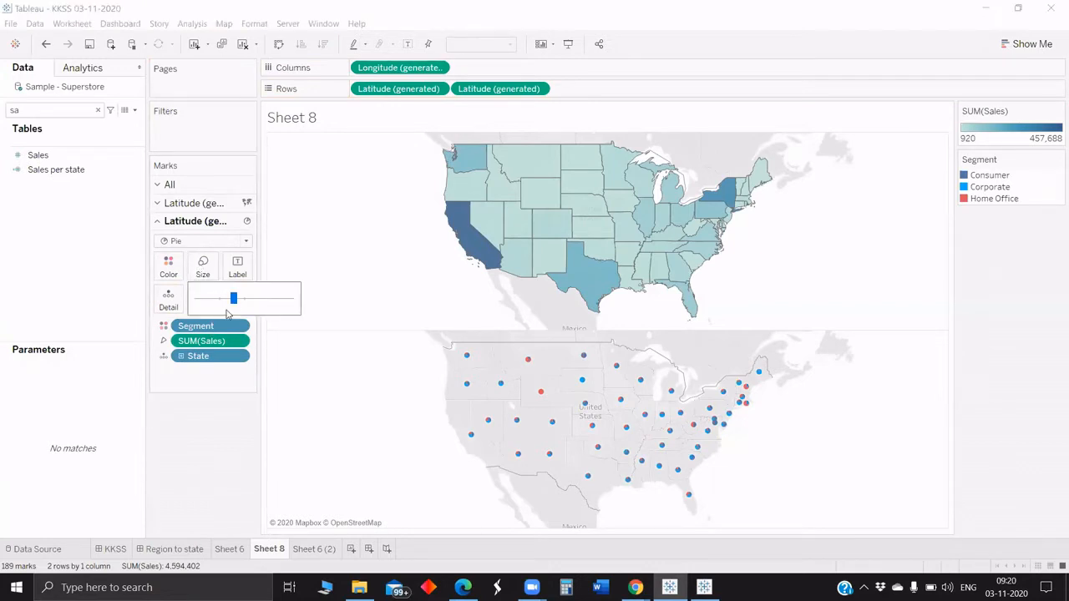
{"action": "right_click", "coordinate": [478, 89]}
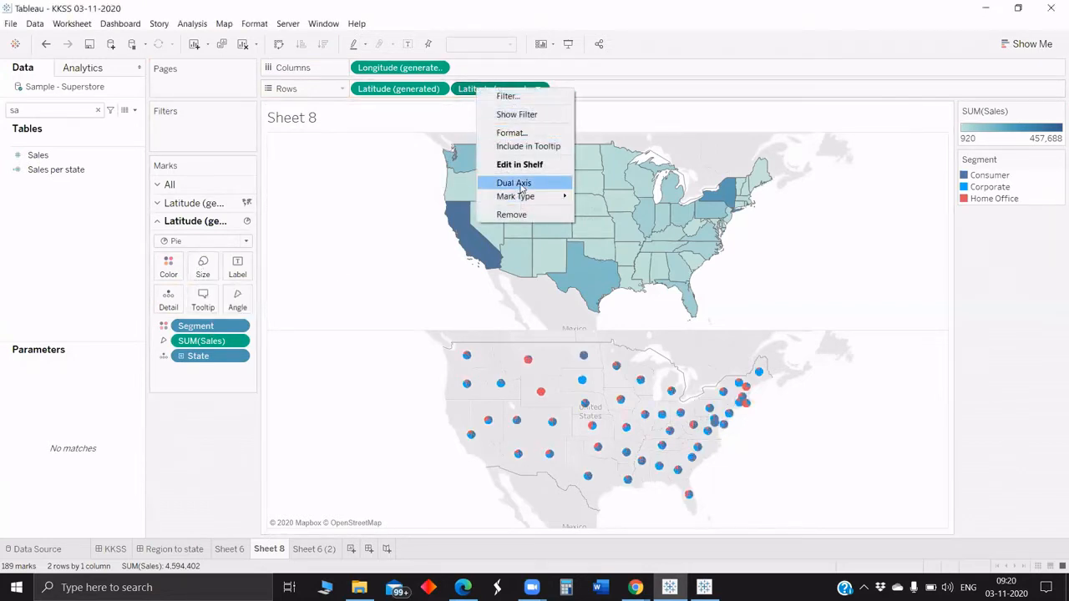
{"action": "left_click", "coordinate": [521, 184]}
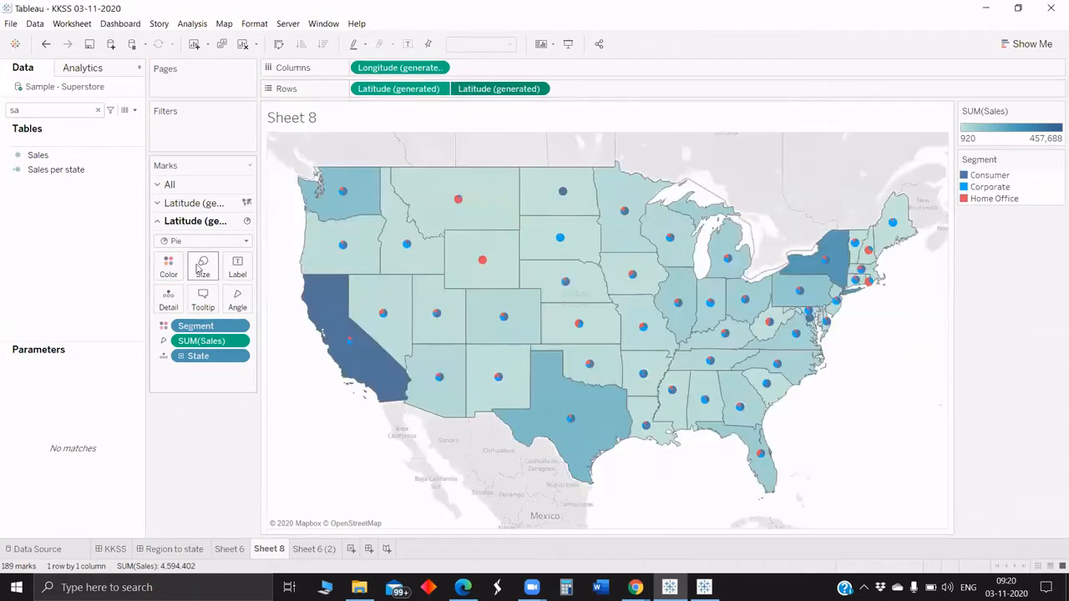
{"action": "left_click", "coordinate": [202, 266]}
{"action": "left_click_drag", "start_coordinate": [233, 299], "coordinate": [261, 304]}
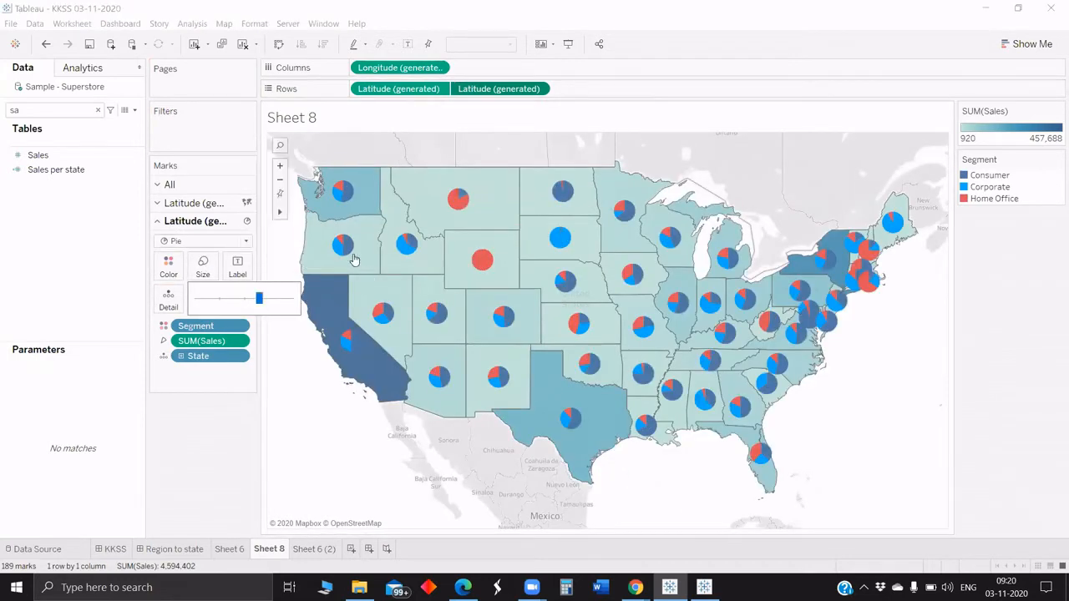
Step: Change the mark type of the second Latitude layer to Bar
{"action": "mouse_move", "coordinate": [342, 248]}
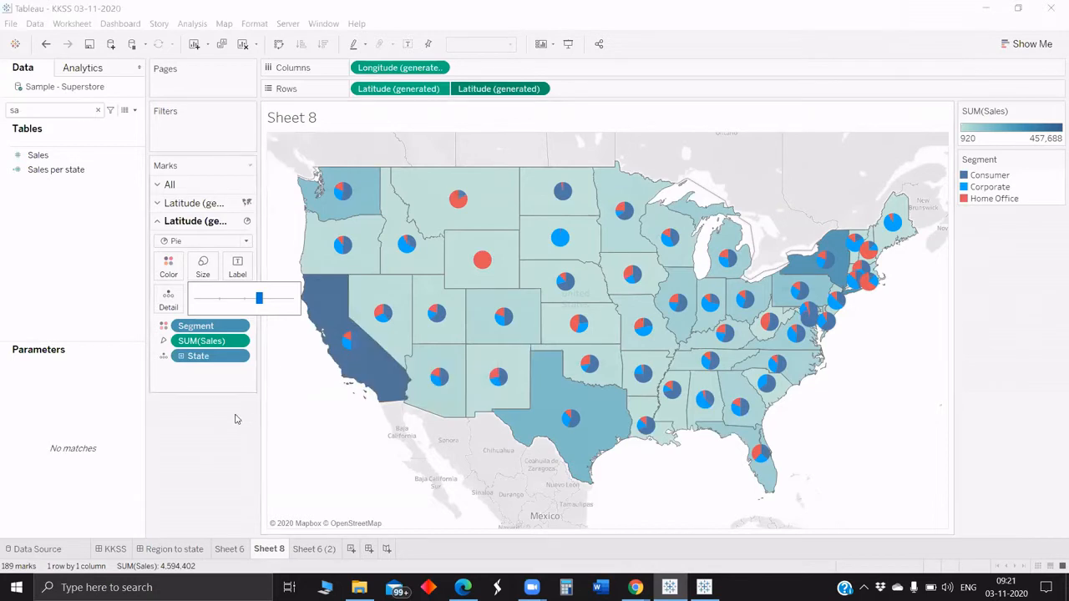
{"action": "left_click", "coordinate": [204, 240]}
{"action": "left_click", "coordinate": [191, 270]}
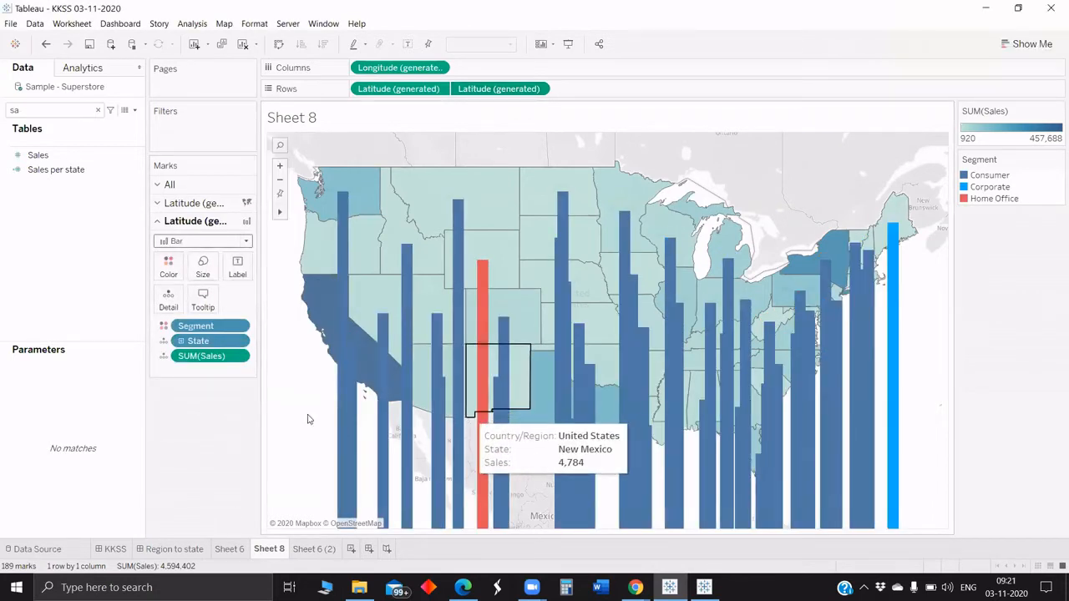
{"action": "mouse_move", "coordinate": [351, 380]}
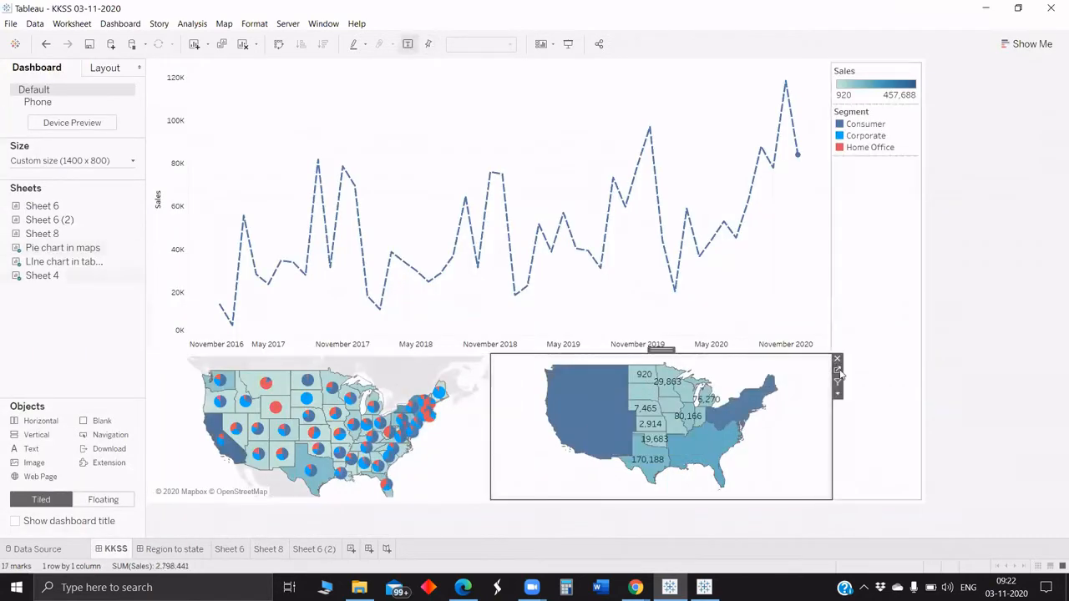
Step: View the source sheet of the dashboard's region map and add a new blank worksheet
{"action": "left_click", "coordinate": [838, 371]}
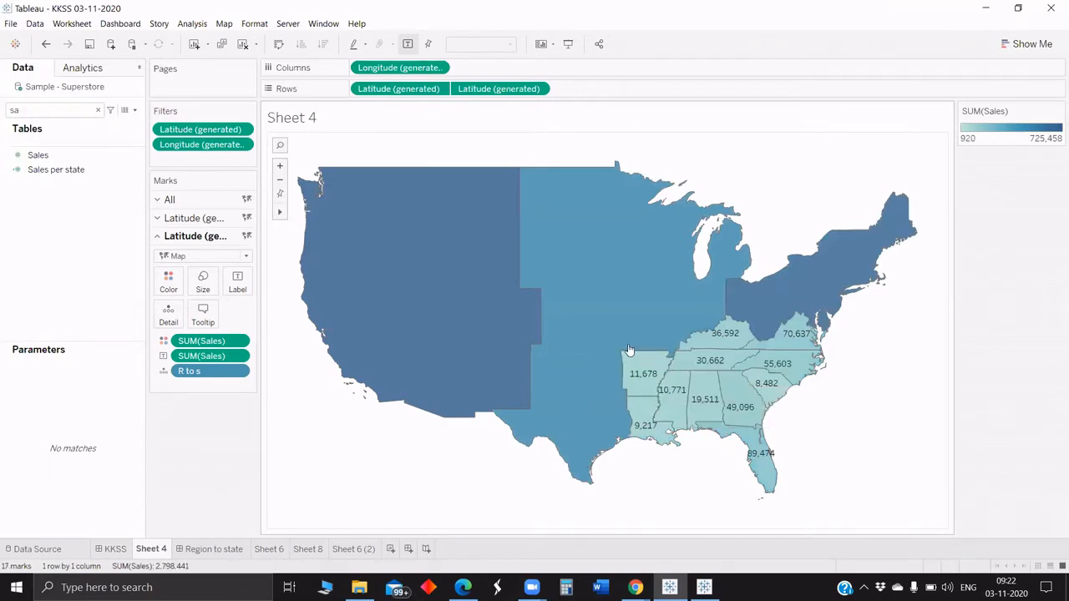
{"action": "left_click", "coordinate": [389, 549]}
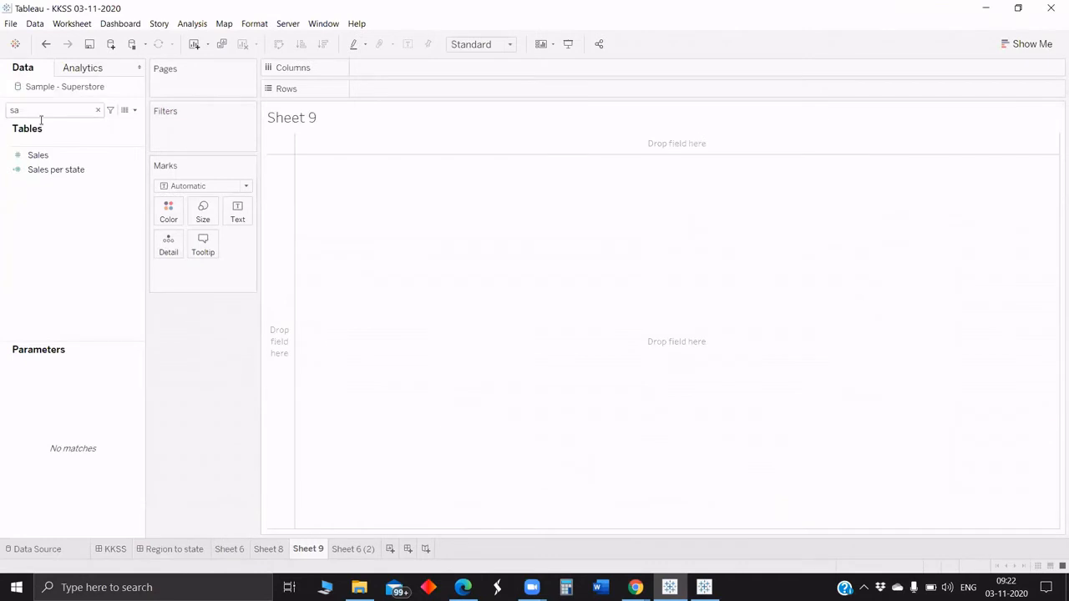
Step: Find the Region field, add it to the blank sheet and set the mark type to Map
{"action": "key", "text": "BackSpace"}
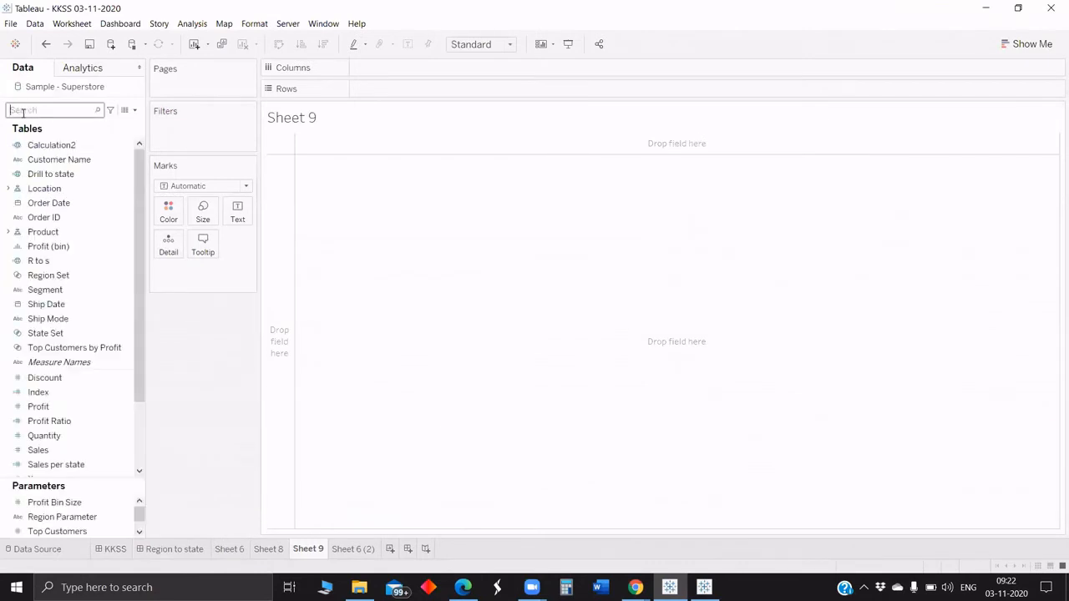
{"action": "type", "text": "re"}
{"action": "double_click", "coordinate": [48, 159]}
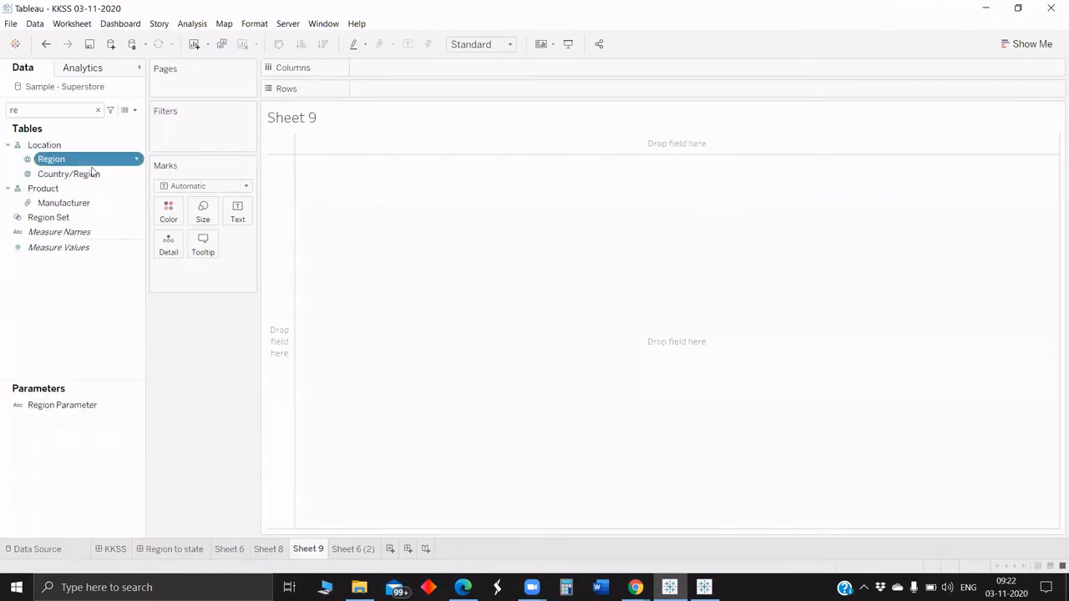
{"action": "left_click", "coordinate": [198, 186]}
{"action": "left_click", "coordinate": [194, 315]}
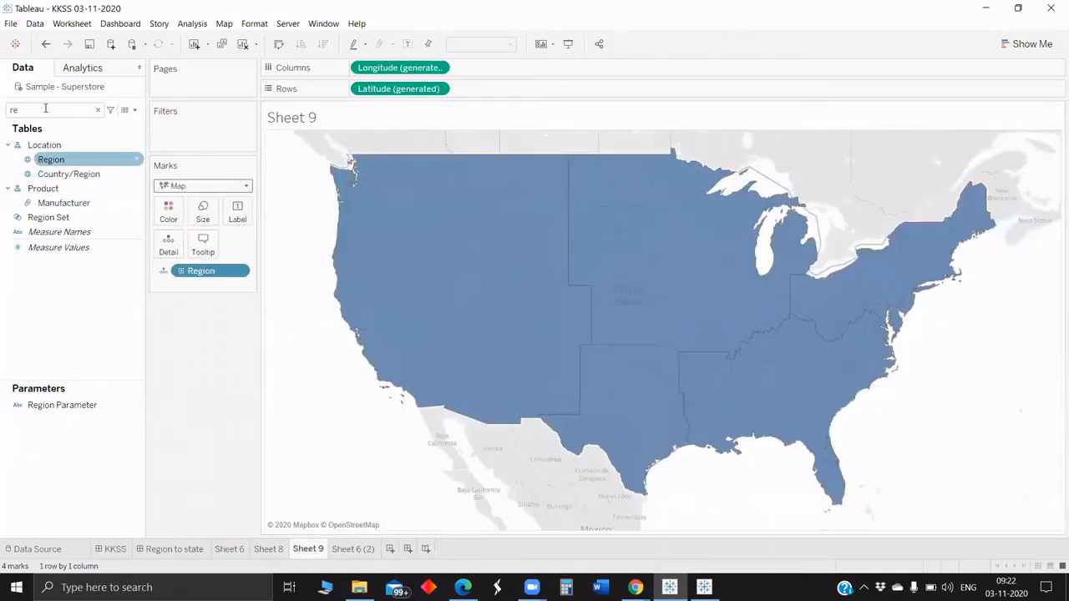
Step: Colour the regions by Sales and duplicate the generated Latitude field in the rows to produce a second map
{"action": "key", "text": "BackSpace"}
{"action": "key", "text": "BackSpace"}
{"action": "type", "text": "sa"}
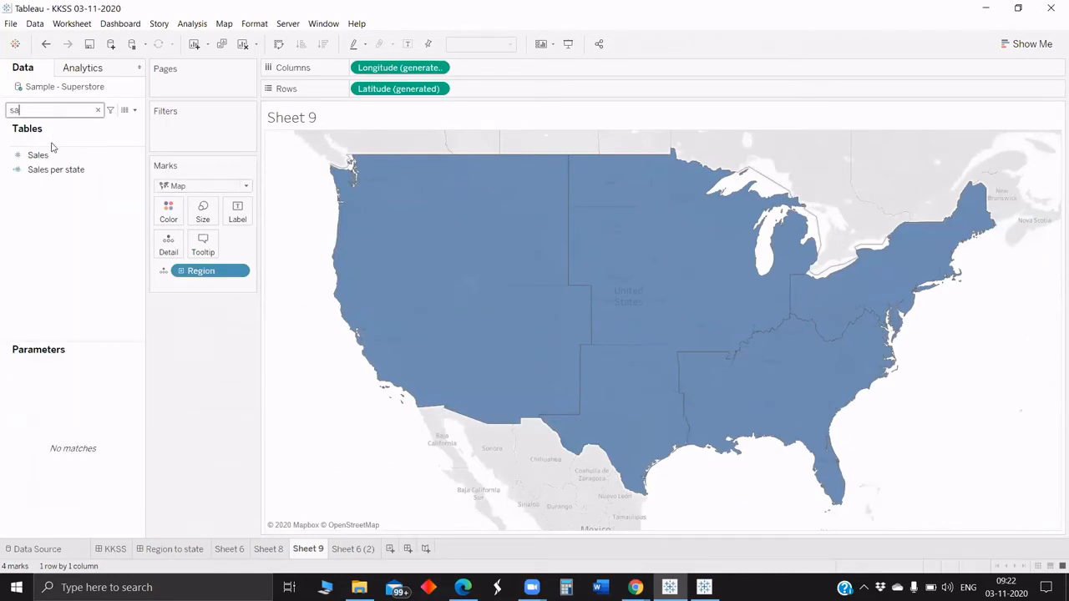
{"action": "left_click_drag", "start_coordinate": [37, 155], "coordinate": [169, 211]}
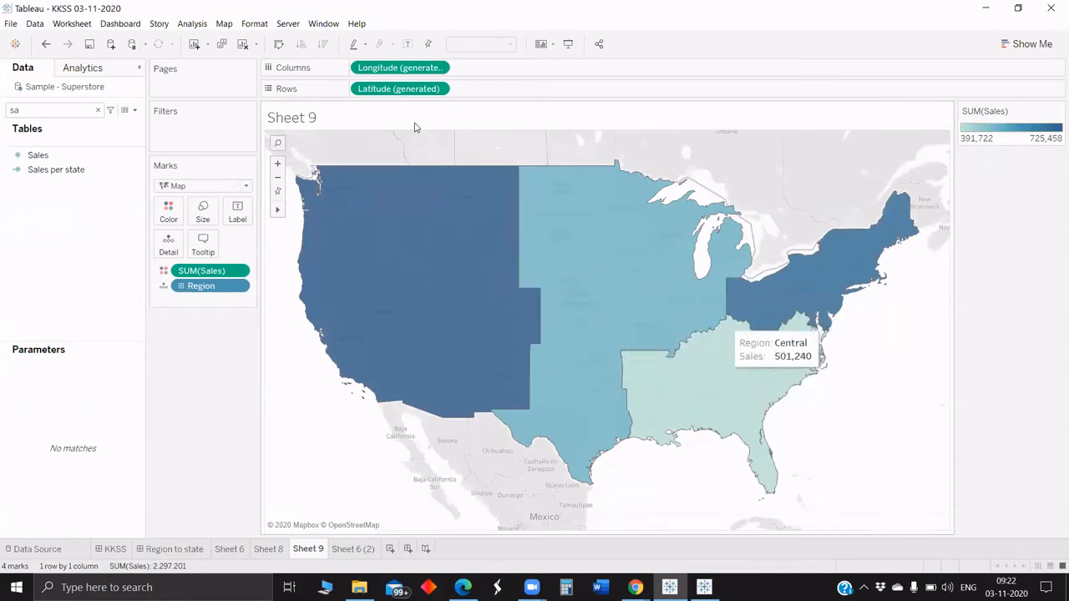
{"action": "left_click_drag", "start_coordinate": [398, 88], "coordinate": [491, 95]}
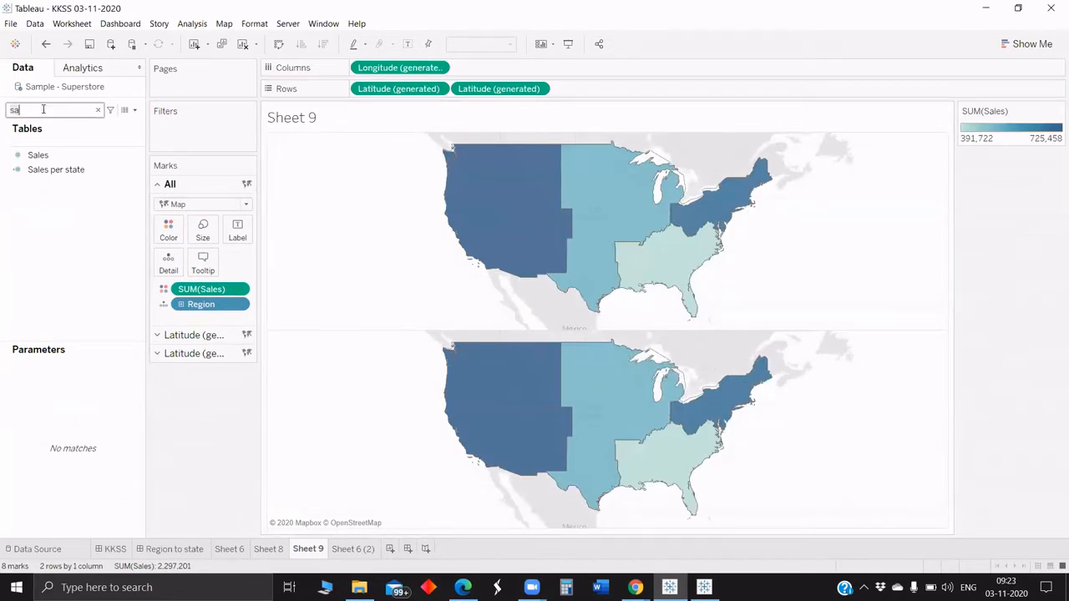
Step: Find the Region field and create a string parameter from it with the fixed list Central, East, South and West
{"action": "key", "text": "BackSpace"}
{"action": "key", "text": "BackSpace"}
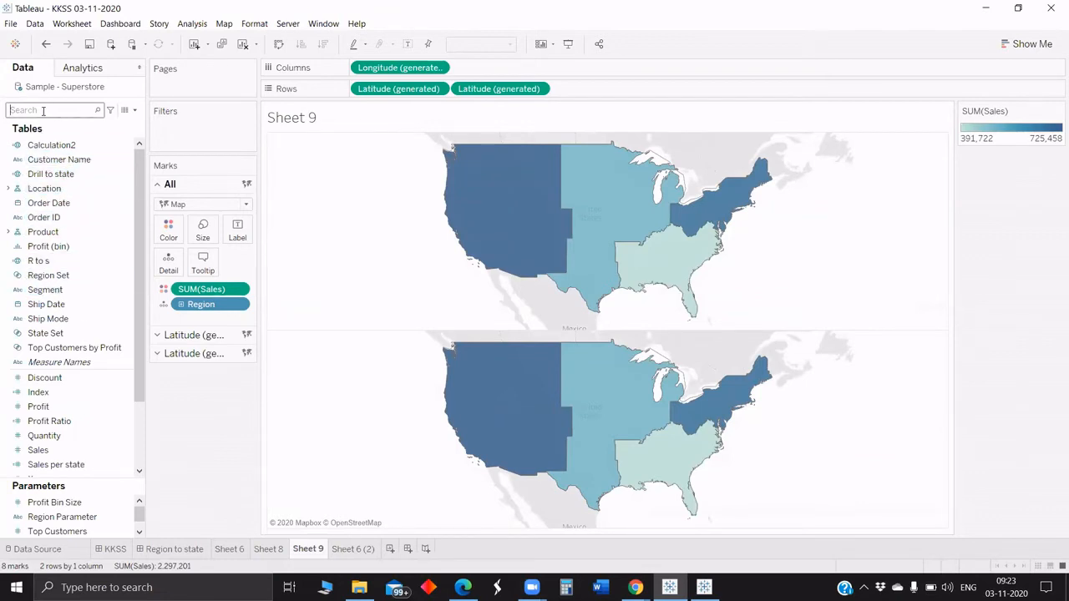
{"action": "type", "text": "re"}
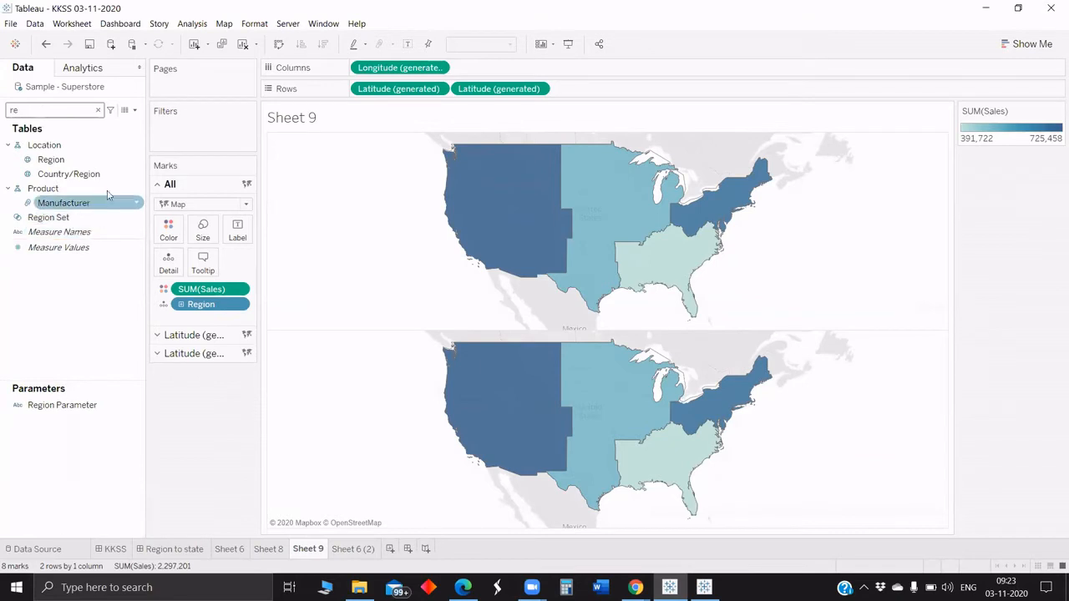
{"action": "right_click", "coordinate": [102, 159]}
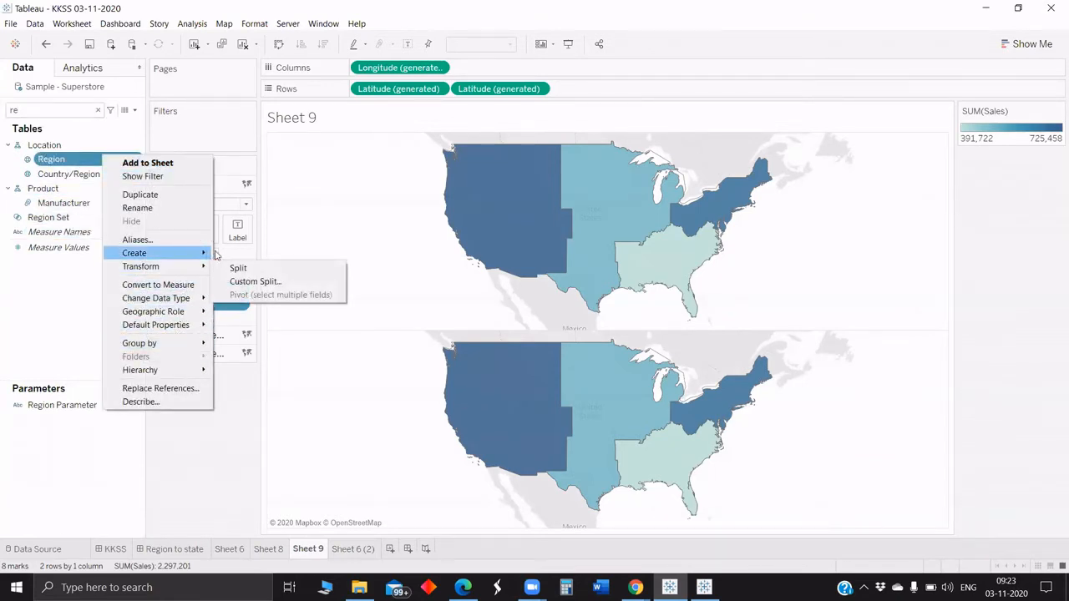
{"action": "mouse_move", "coordinate": [201, 253]}
{"action": "left_click", "coordinate": [256, 295]}
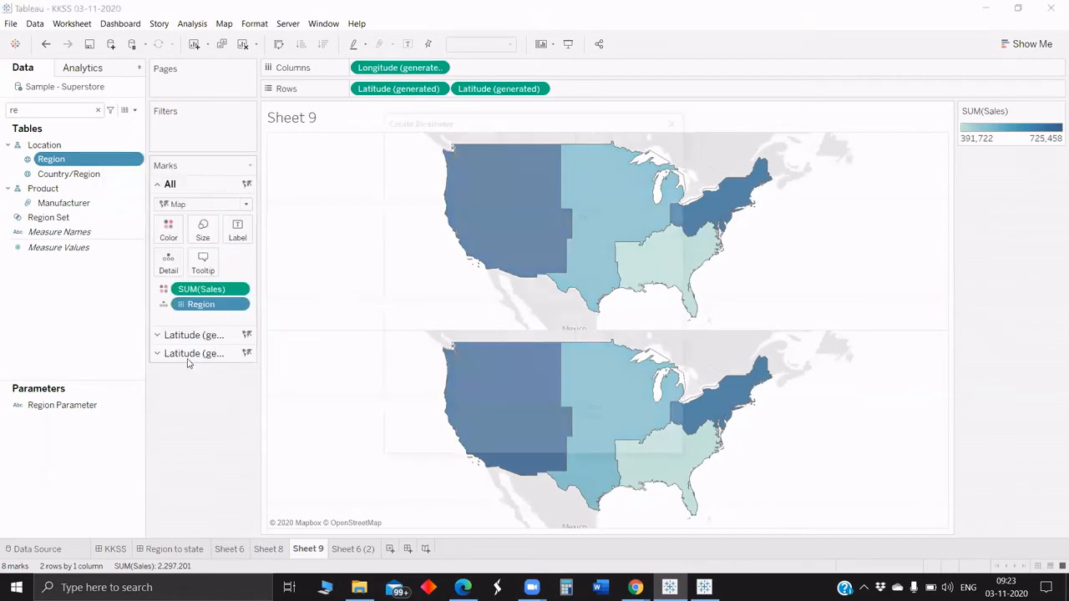
{"action": "left_click", "coordinate": [600, 445]}
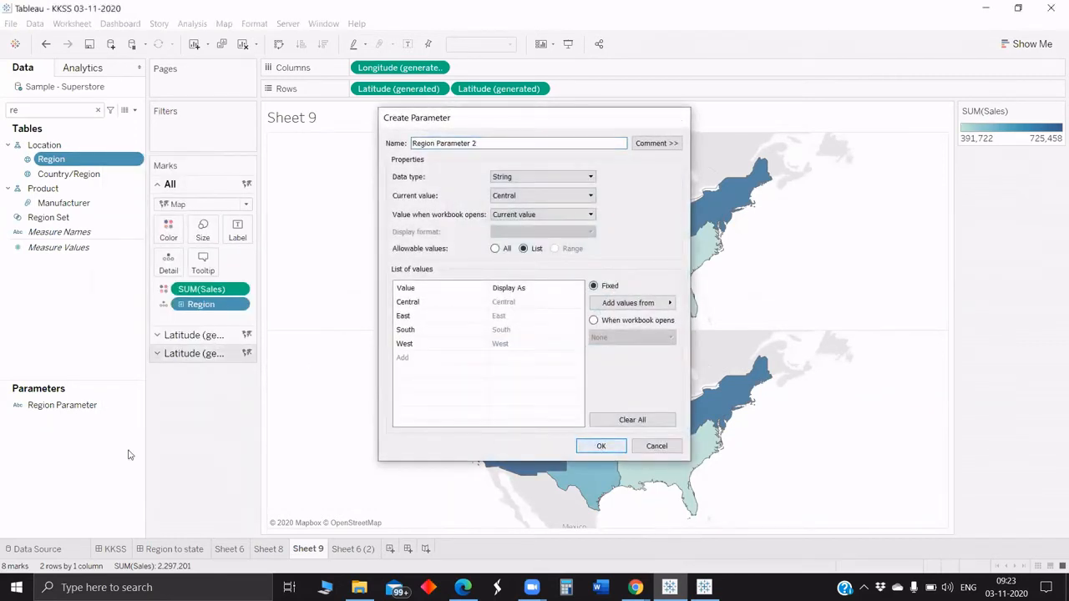
Step: Delete the duplicate parameter Region Parameter 2
{"action": "right_click", "coordinate": [90, 400]}
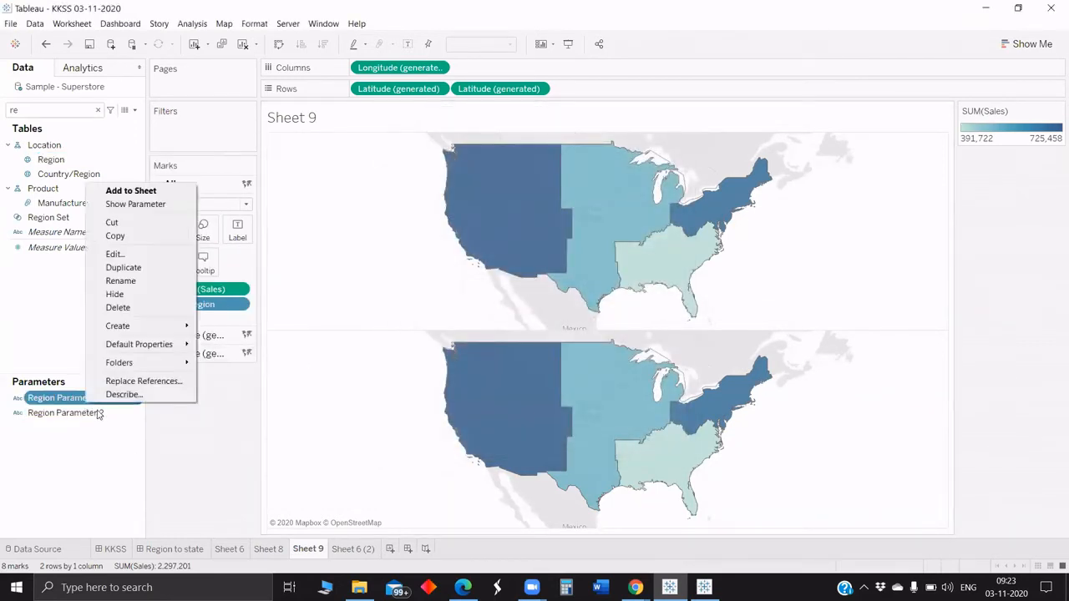
{"action": "right_click", "coordinate": [97, 412]}
{"action": "left_click", "coordinate": [134, 315]}
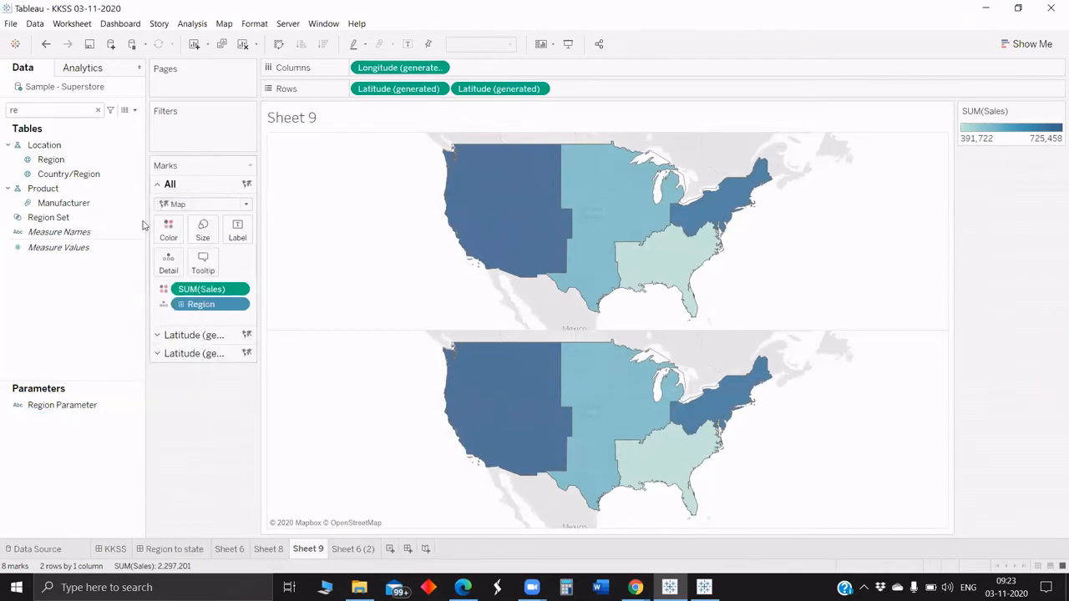
Step: Start a new calculated field and name it Reg to State
{"action": "left_click", "coordinate": [127, 117]}
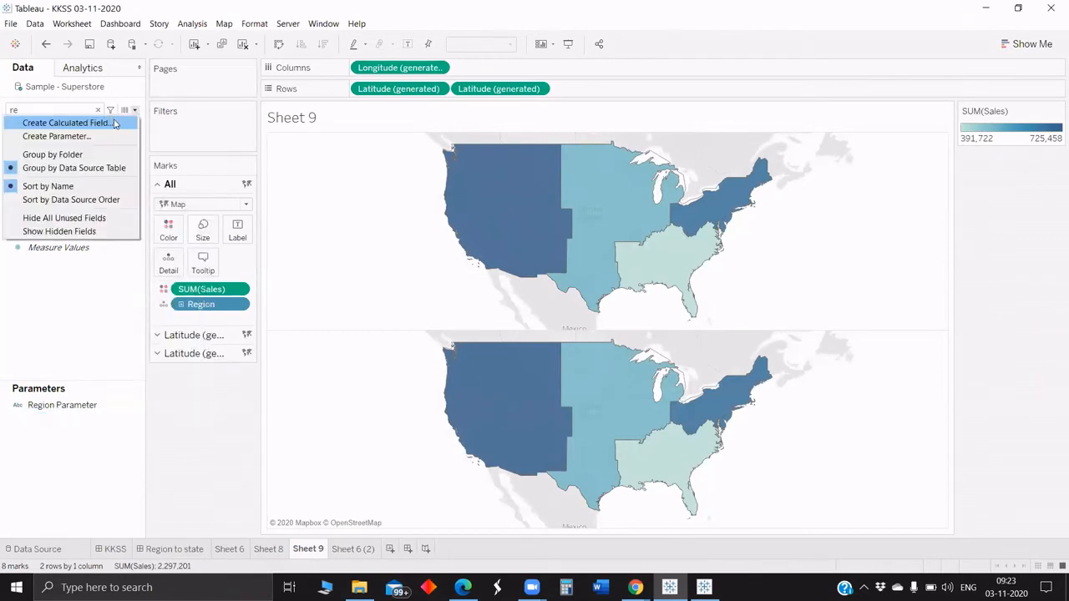
{"action": "left_click", "coordinate": [115, 124]}
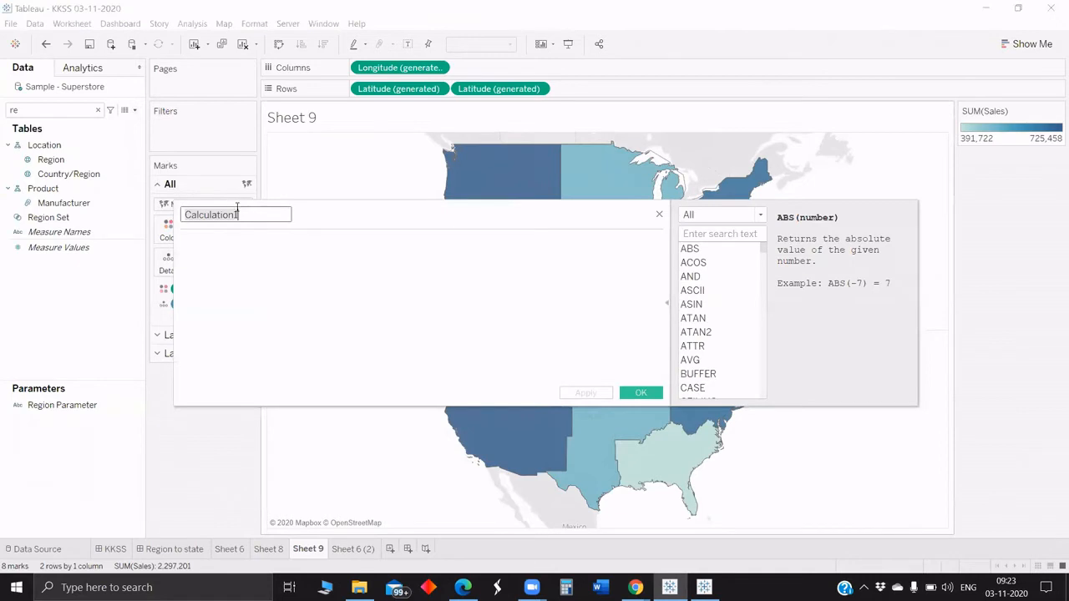
{"action": "key", "text": "BackSpace"}
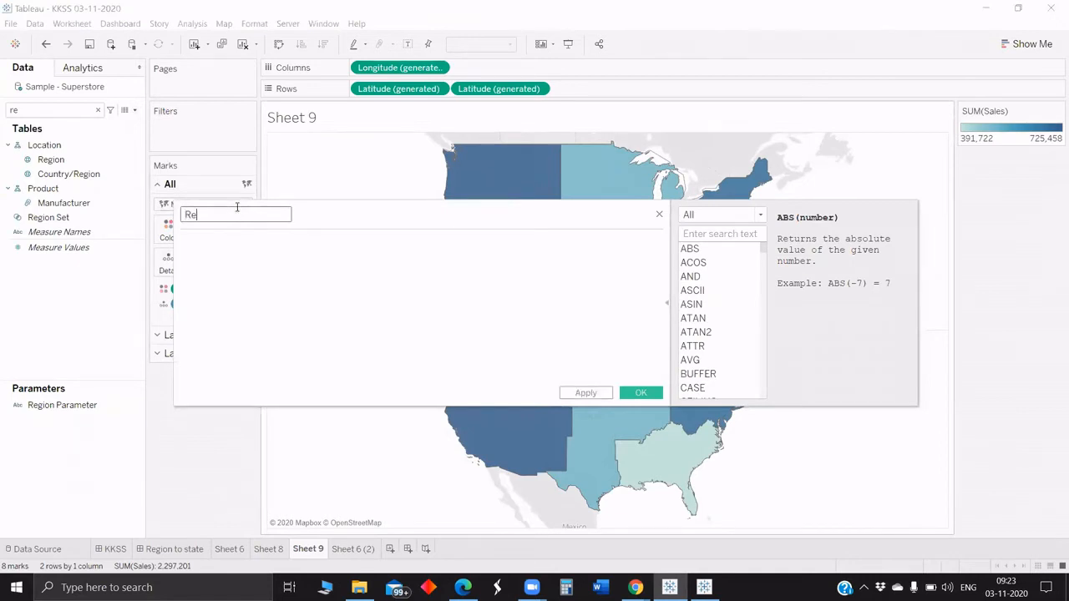
{"action": "type", "text": "Reg to "}
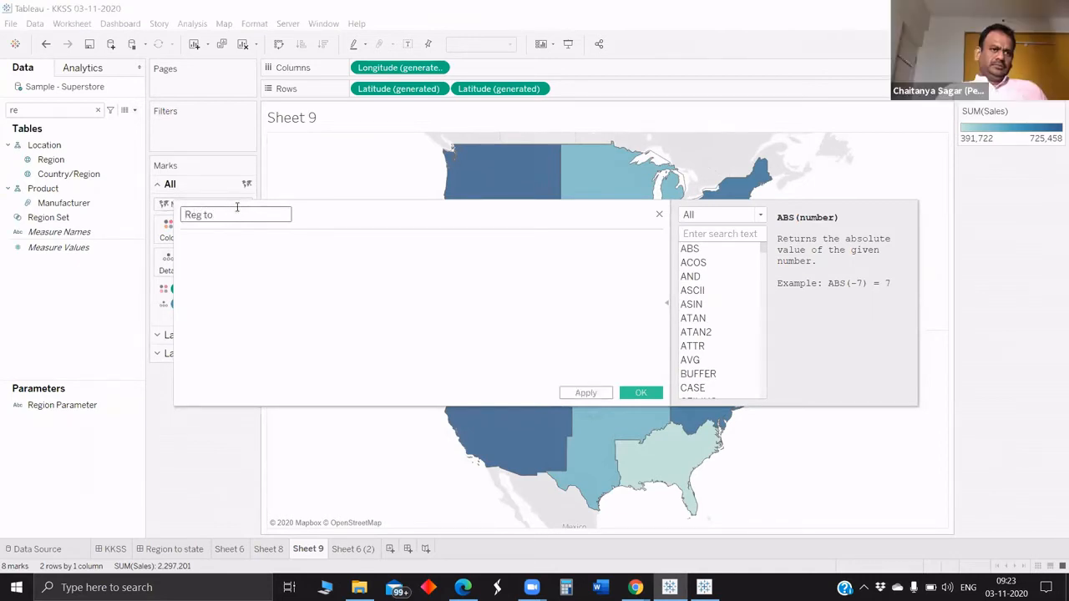
{"action": "type", "text": "State"}
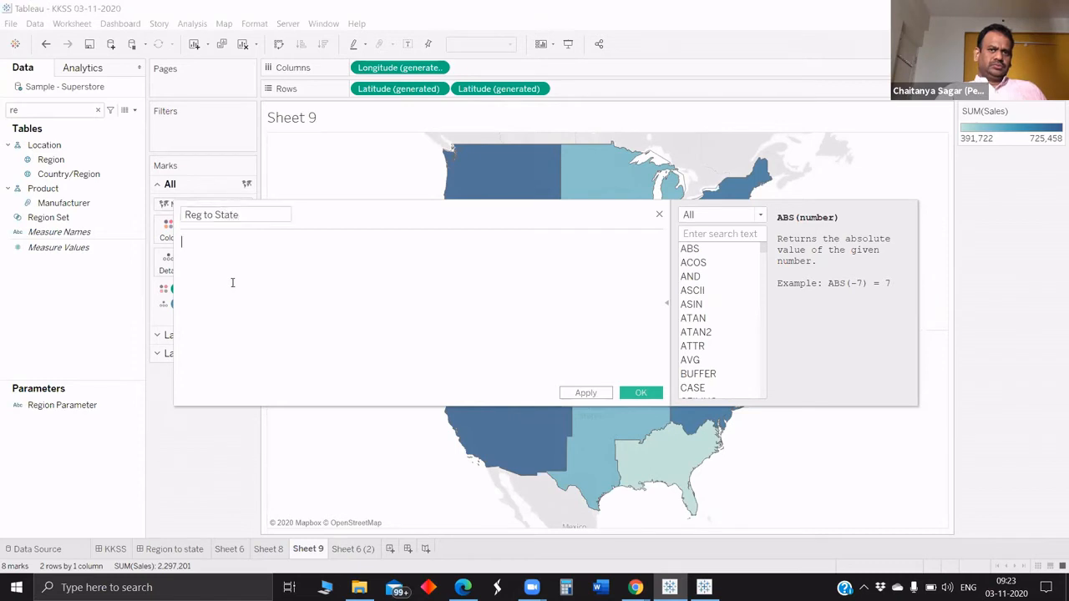
Step: Enter the condition IF [Region] = [Region Parameter] in the Reg to State calculation
{"action": "left_click", "coordinate": [232, 282]}
{"action": "type", "text": "IF "}
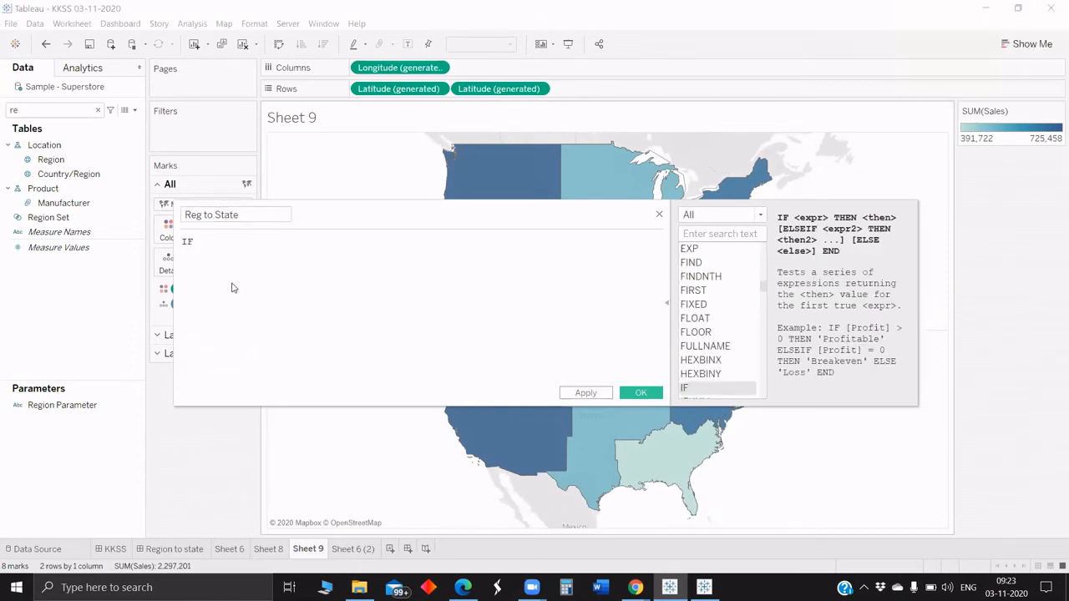
{"action": "type", "text": "[Reg"}
{"action": "key", "text": "Return"}
{"action": "type", "text": "= regi"}
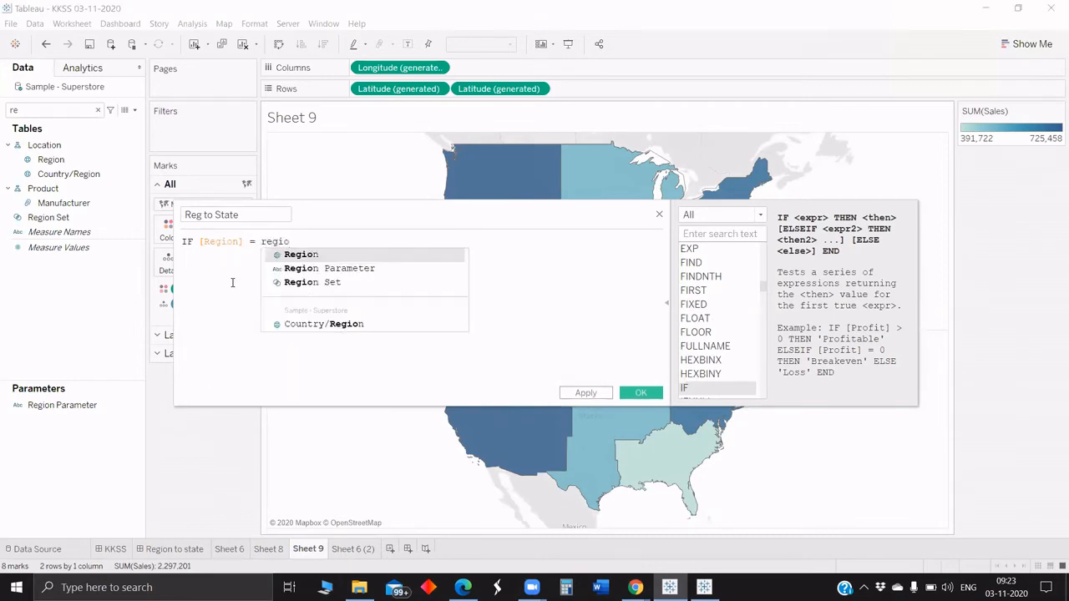
{"action": "type", "text": "o"}
{"action": "key", "text": "Down"}
{"action": "key", "text": "Return"}
Step: Complete the Reg to State formula with THEN [State] END and save the calculated field
{"action": "type", "text": "th"}
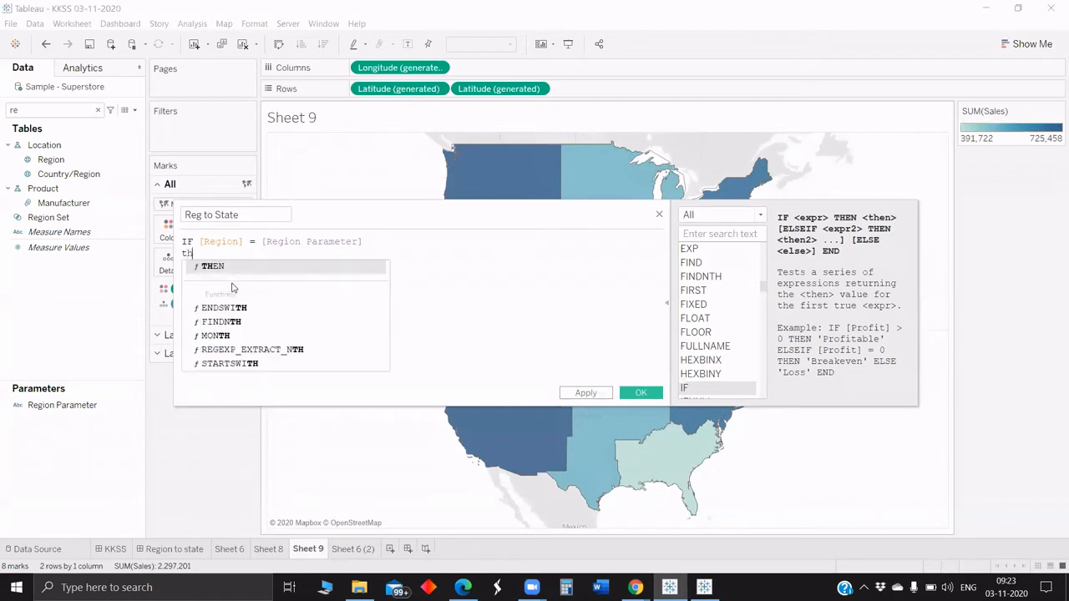
{"action": "key", "text": "Return"}
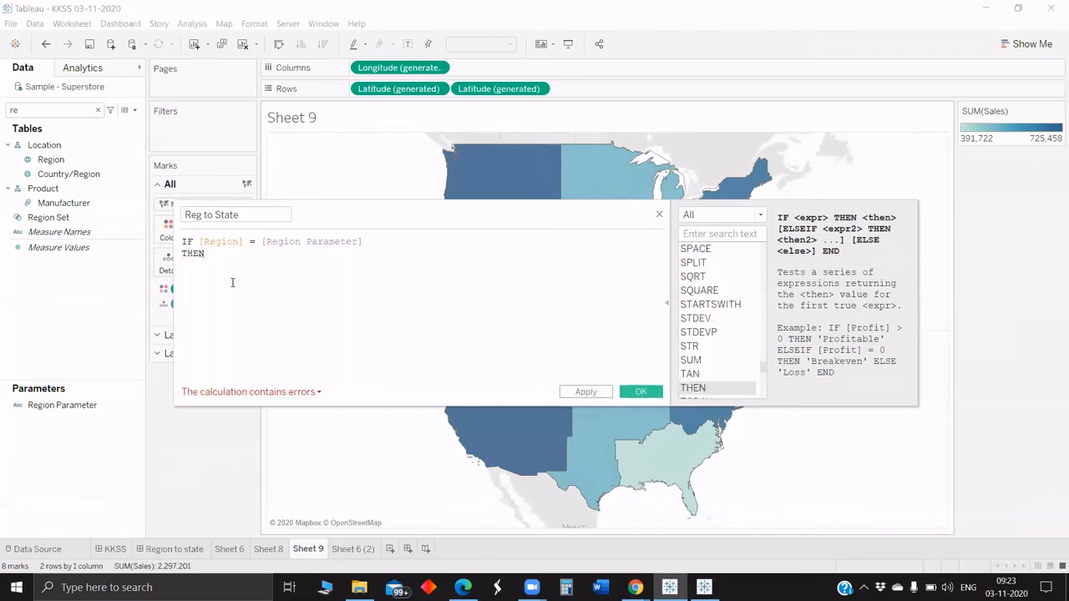
{"action": "type", "text": "sta"}
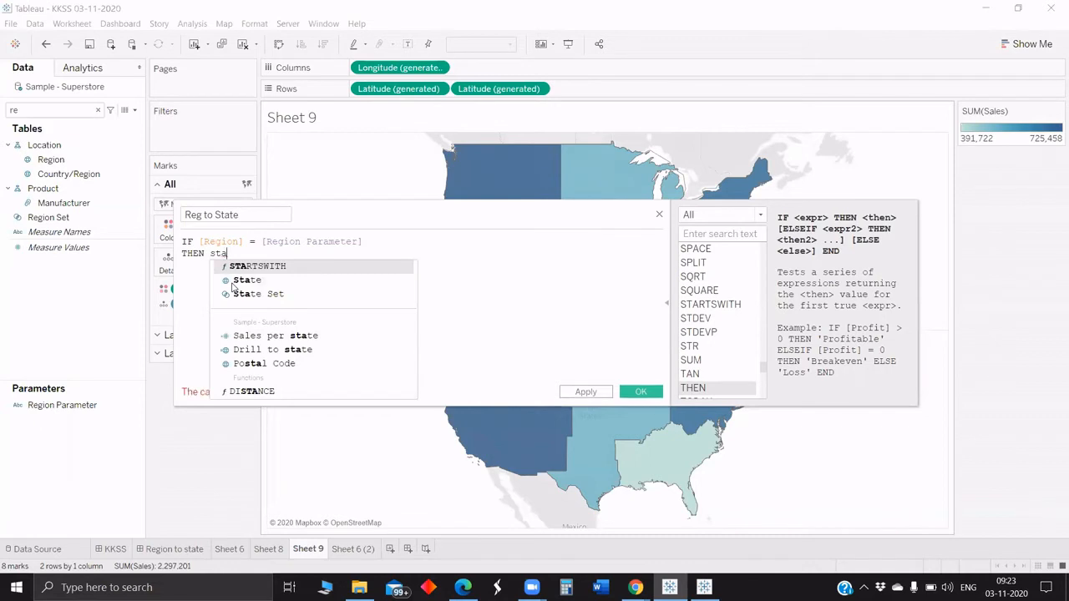
{"action": "double_click", "coordinate": [233, 281]}
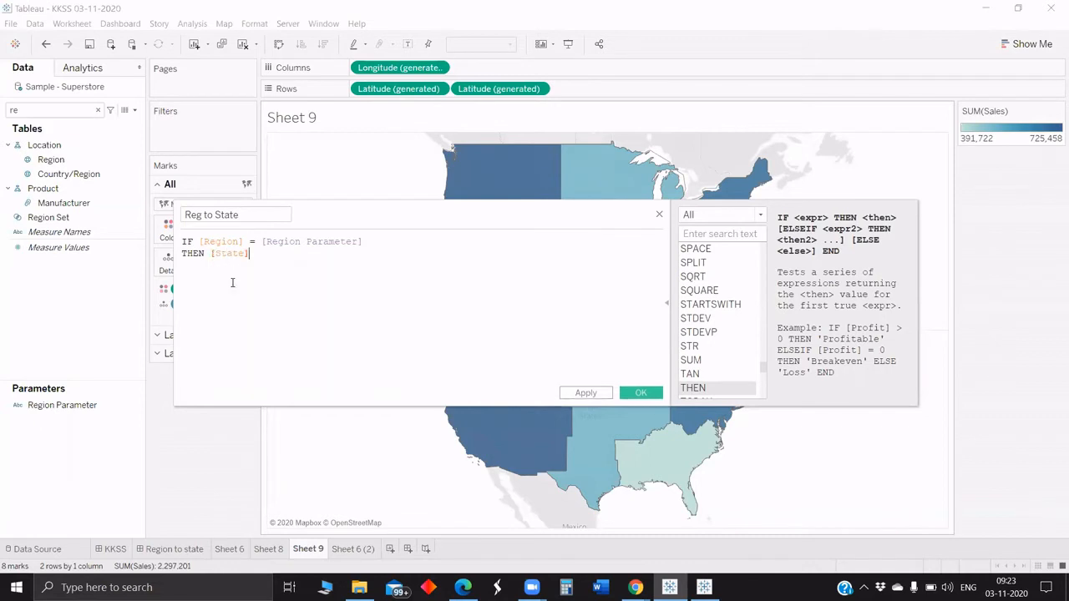
{"action": "type", "text": "en"}
{"action": "key", "text": "BackSpace"}
{"action": "double_click", "coordinate": [232, 282]}
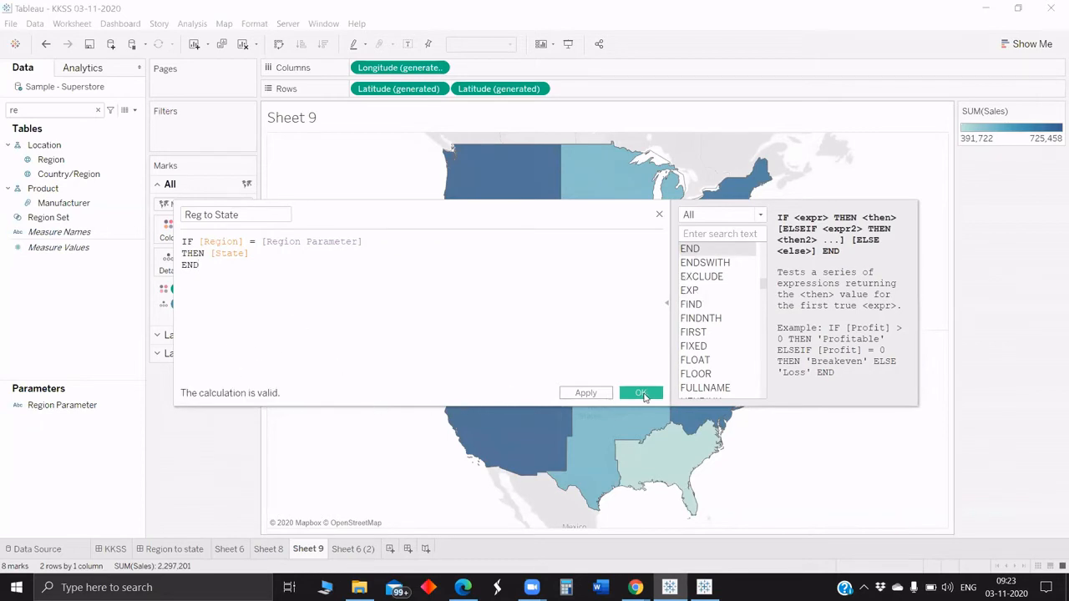
{"action": "key", "text": "Return"}
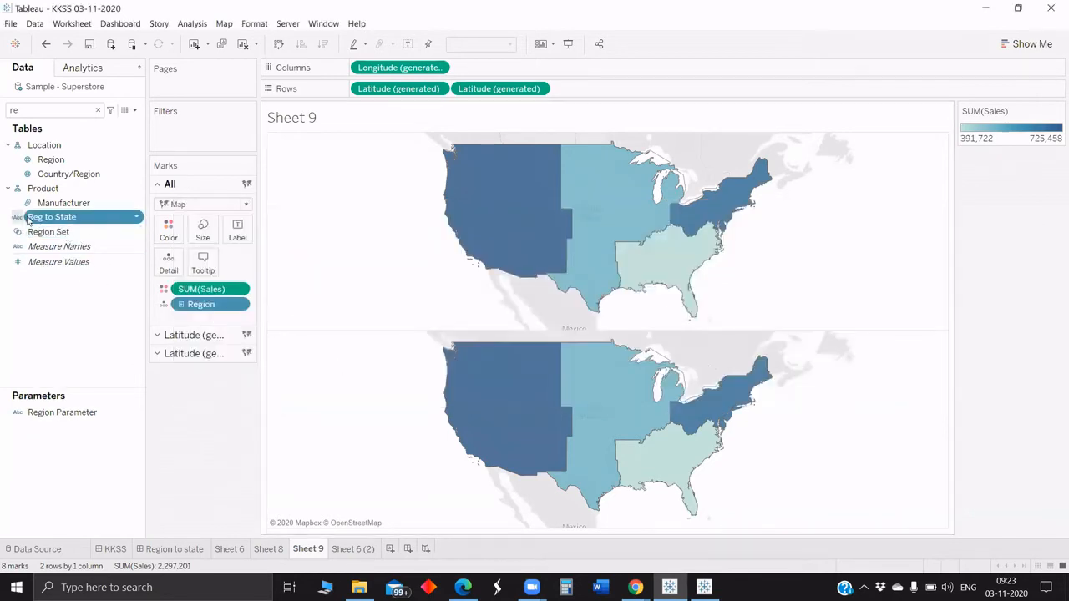
Step: Assign the State/Province geographic role to the Reg to State field
{"action": "left_click", "coordinate": [138, 217]}
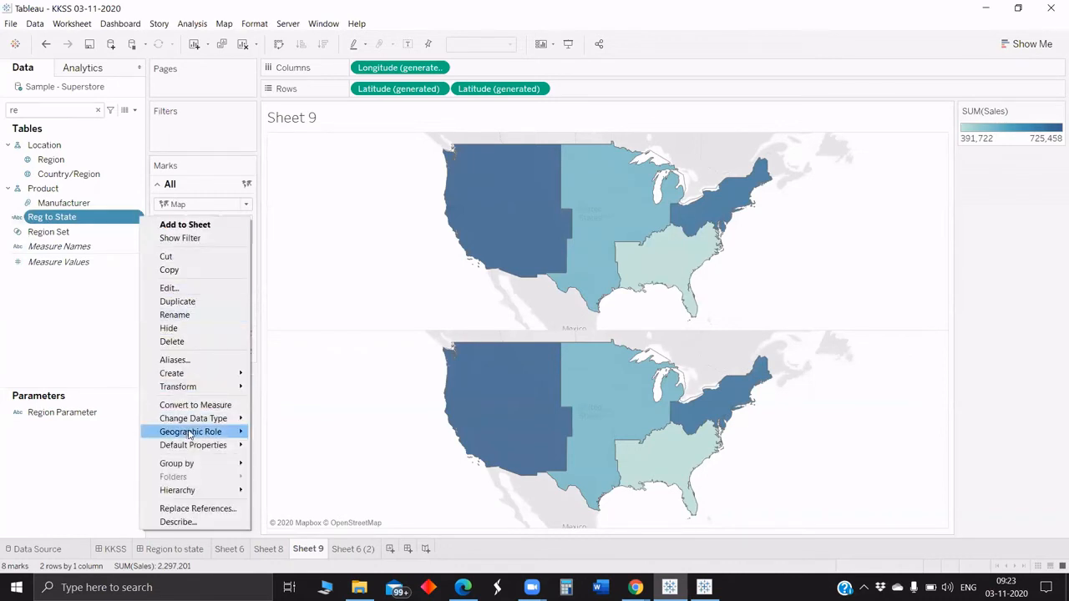
{"action": "mouse_move", "coordinate": [201, 433]}
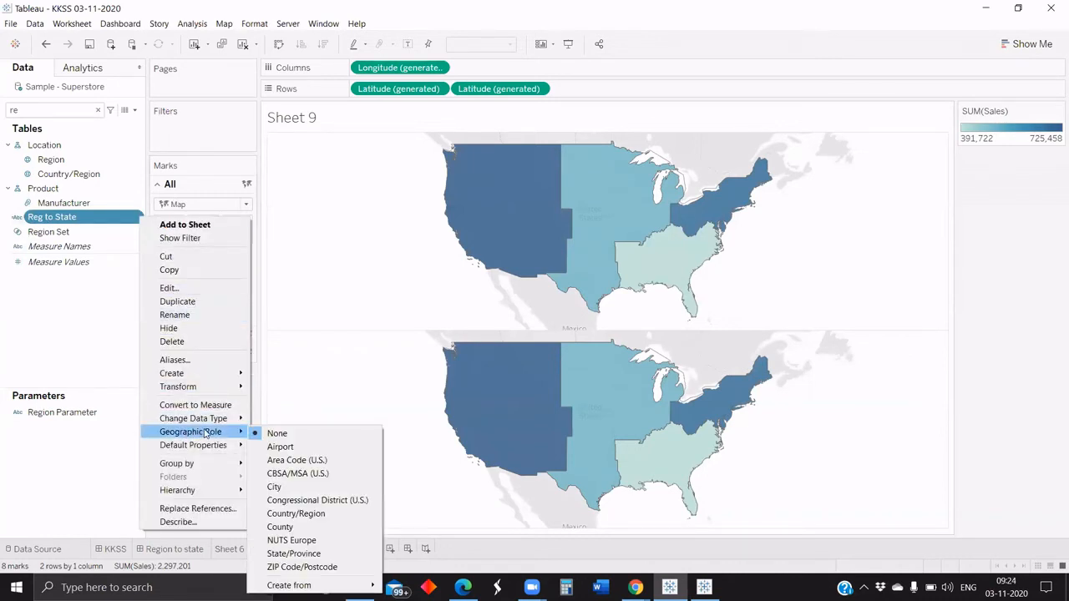
{"action": "left_click", "coordinate": [142, 243]}
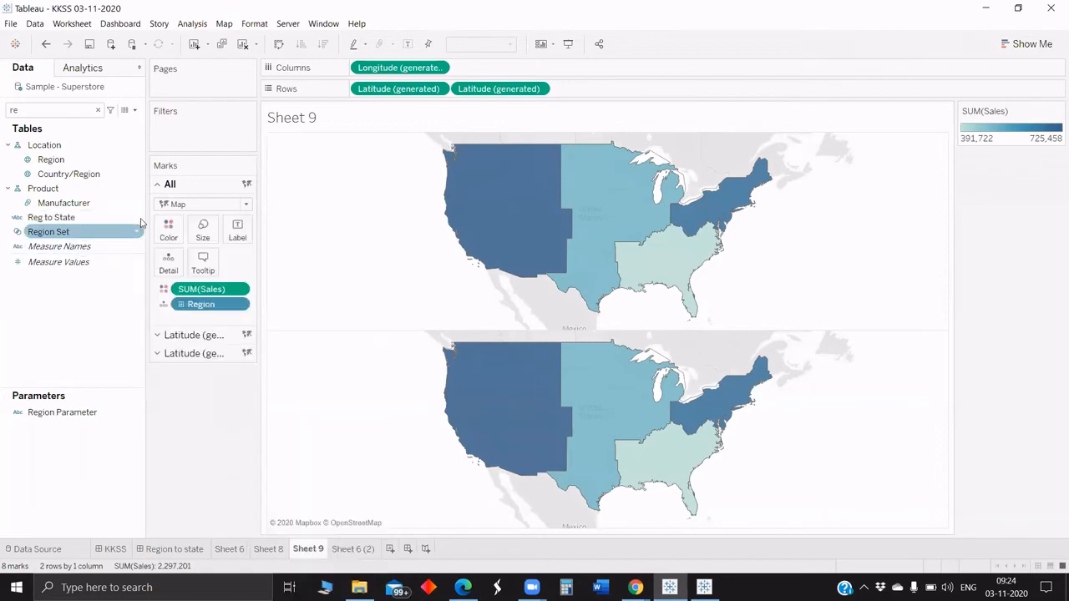
{"action": "left_click", "coordinate": [136, 217]}
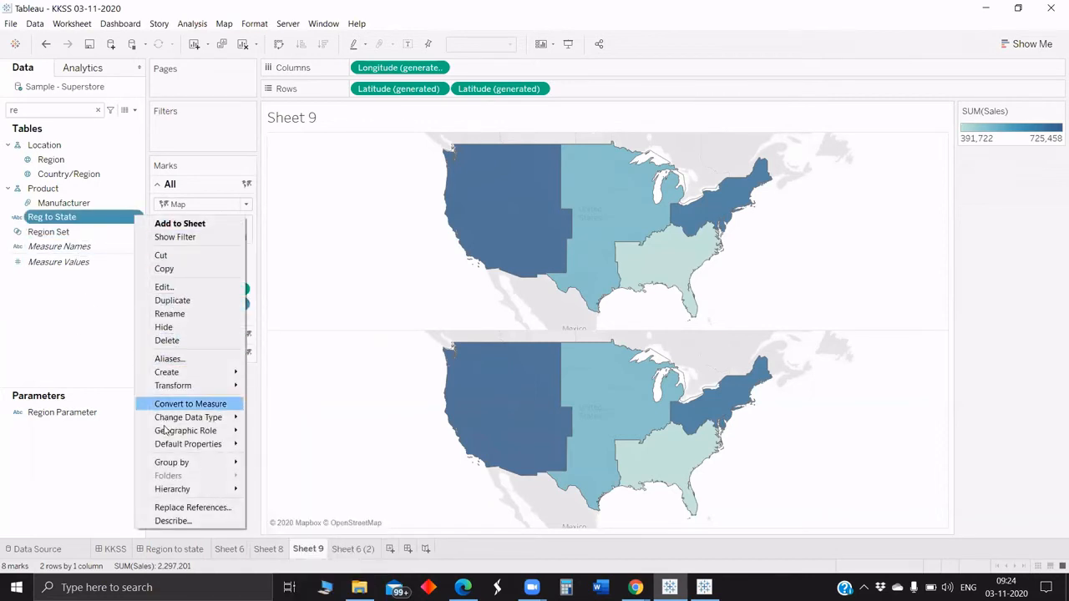
{"action": "mouse_move", "coordinate": [181, 430]}
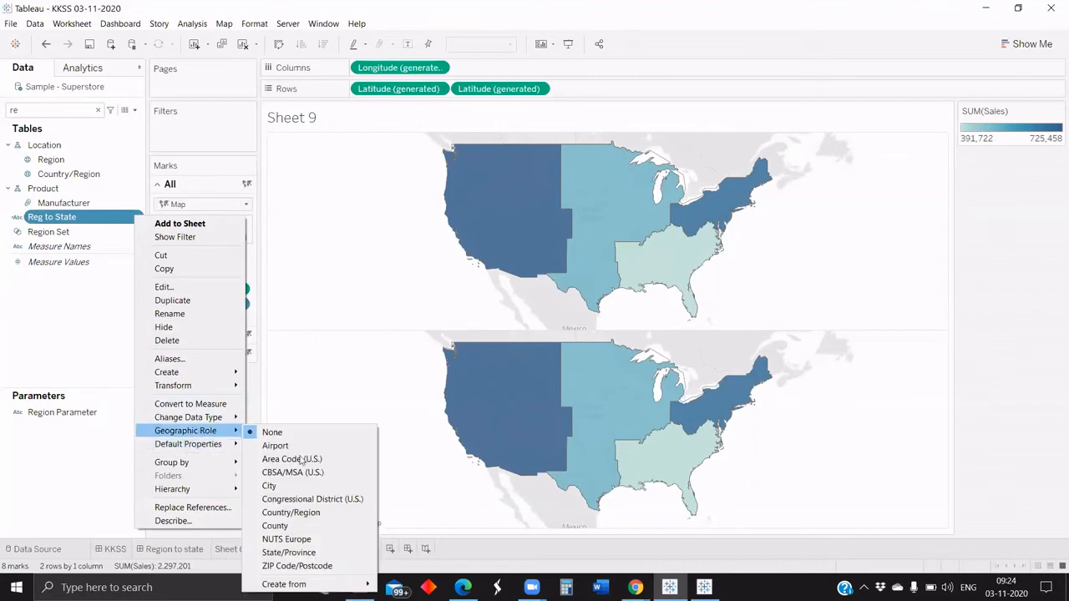
{"action": "left_click", "coordinate": [308, 556]}
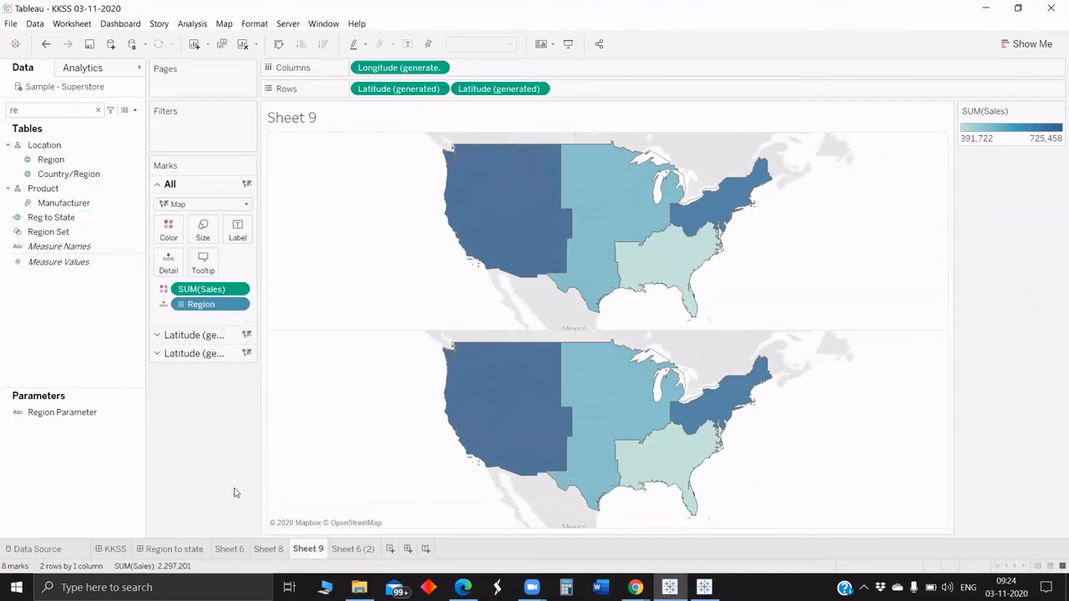
{"action": "left_click", "coordinate": [20, 218]}
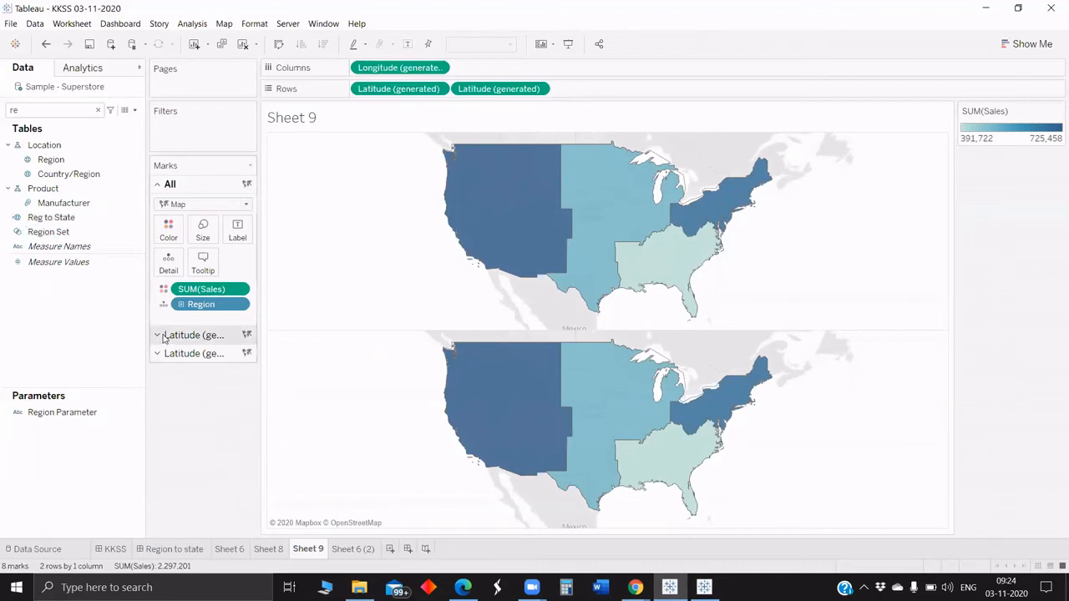
Step: Add Reg to State as a detail on the second Latitude layer's marks
{"action": "left_click", "coordinate": [194, 353]}
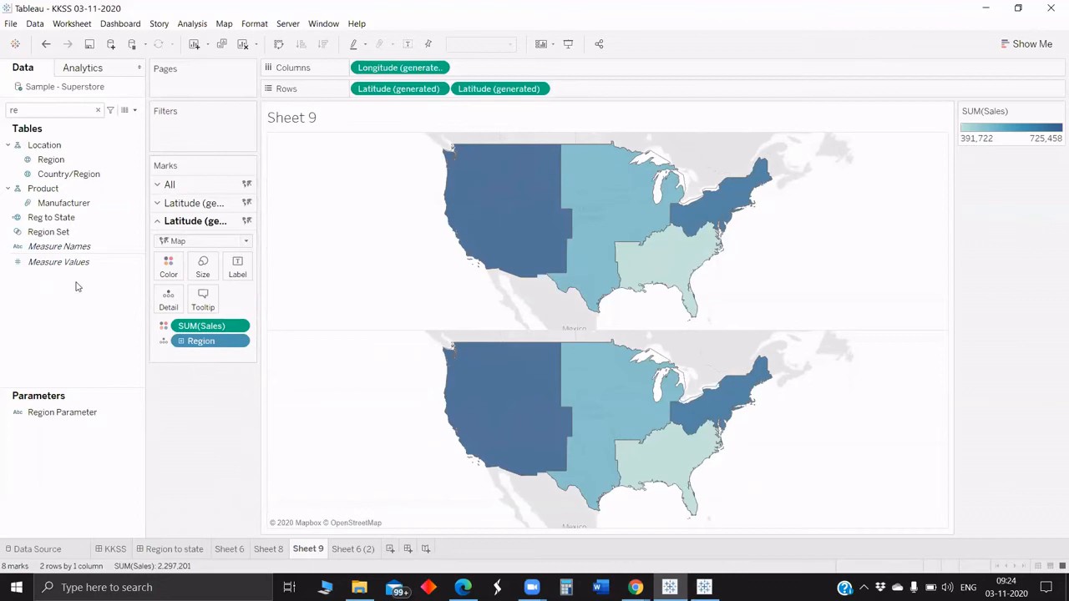
{"action": "left_click", "coordinate": [64, 218]}
{"action": "left_click_drag", "start_coordinate": [65, 218], "coordinate": [181, 307]}
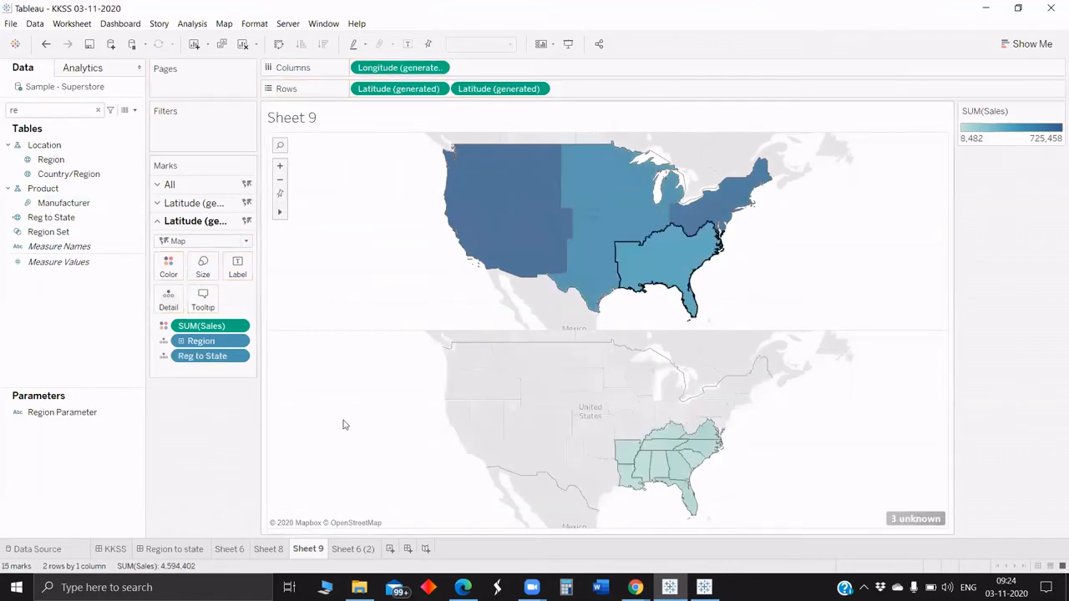
Step: Show the Region Parameter control on Sheet 9
{"action": "right_click", "coordinate": [52, 413]}
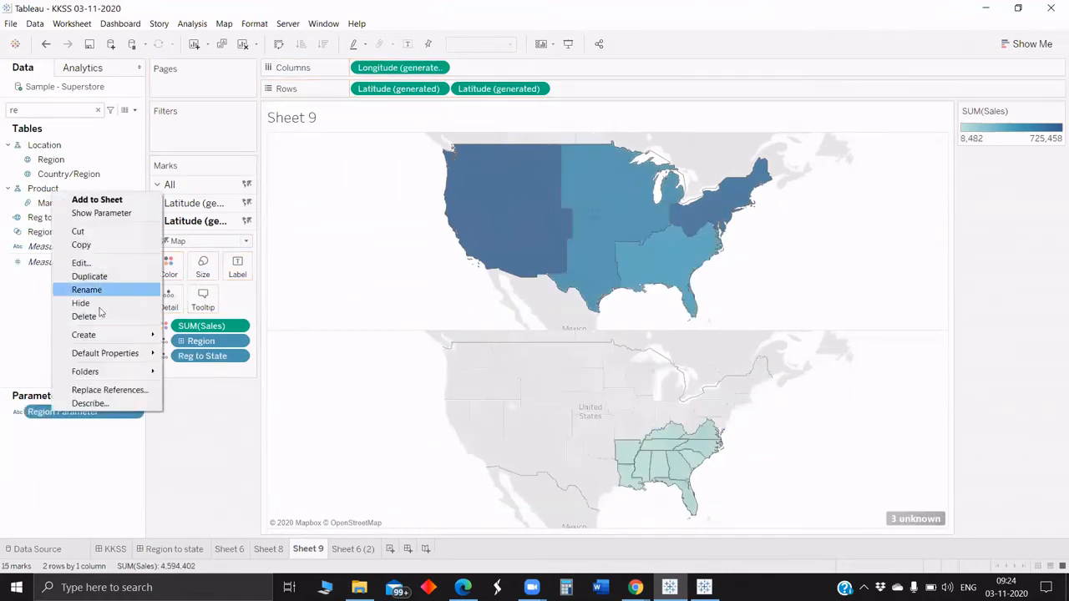
{"action": "left_click", "coordinate": [101, 213]}
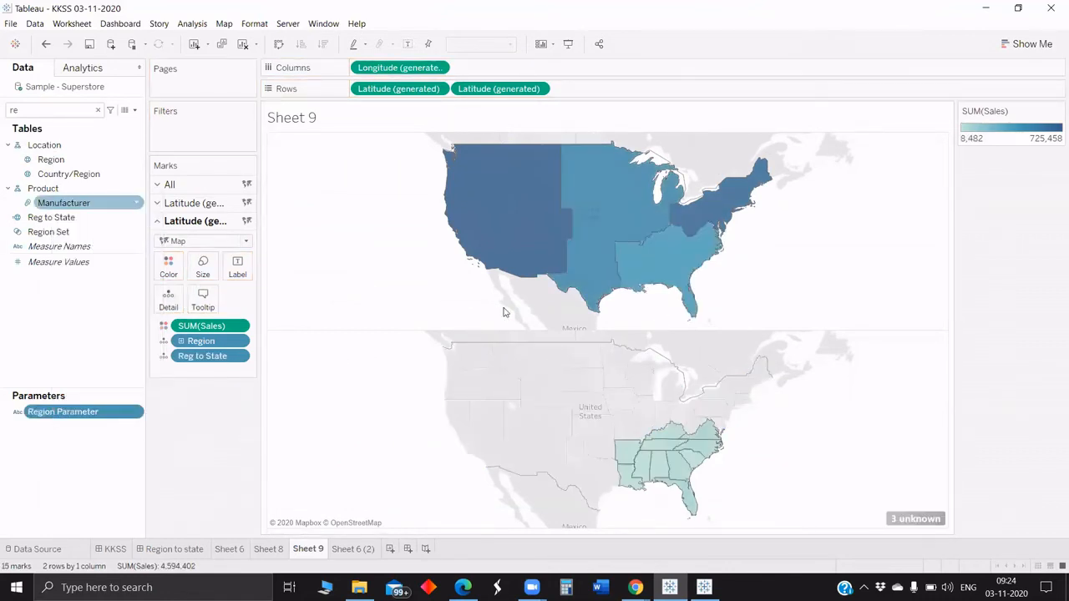
{"action": "left_click", "coordinate": [996, 181]}
{"action": "left_click", "coordinate": [991, 202]}
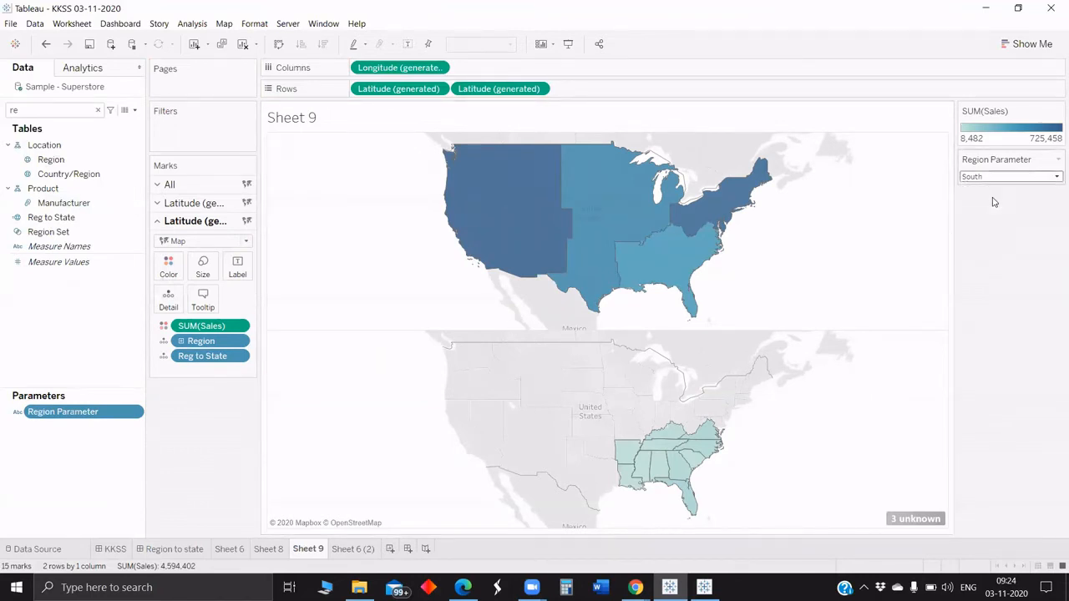
Step: Switch the Region Parameter to East, Central and West in turn to check the state-level map
{"action": "left_click", "coordinate": [989, 178]}
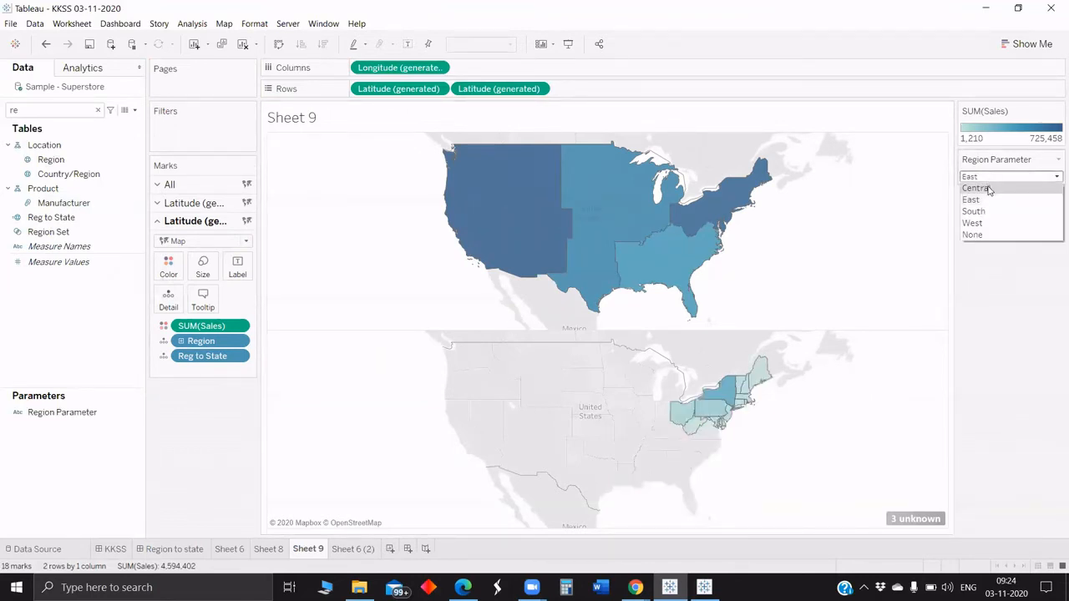
{"action": "left_click", "coordinate": [992, 187]}
{"action": "left_click", "coordinate": [994, 177]}
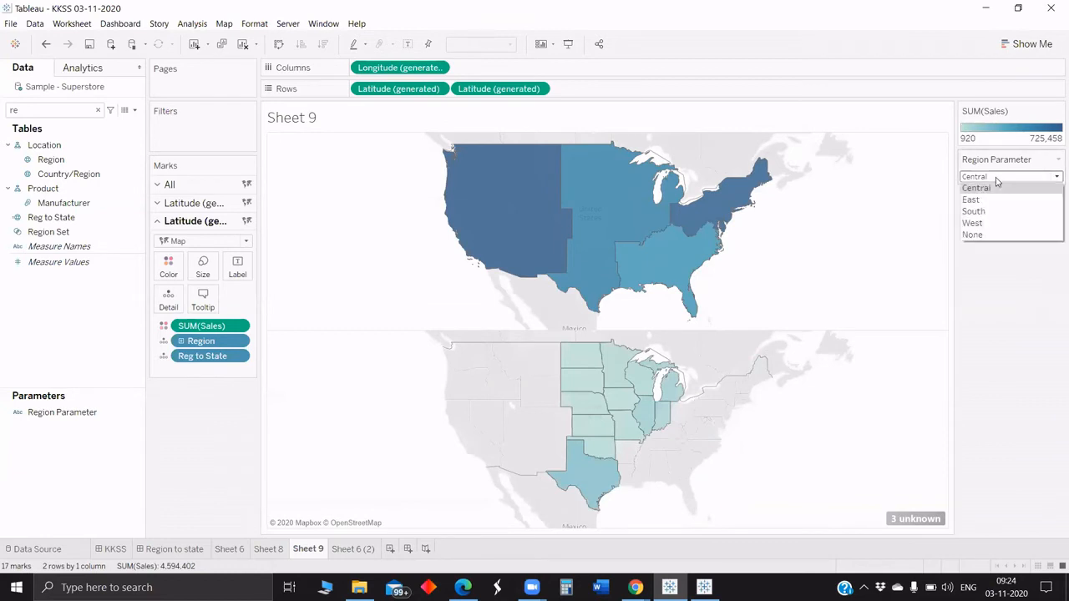
{"action": "left_click", "coordinate": [983, 225]}
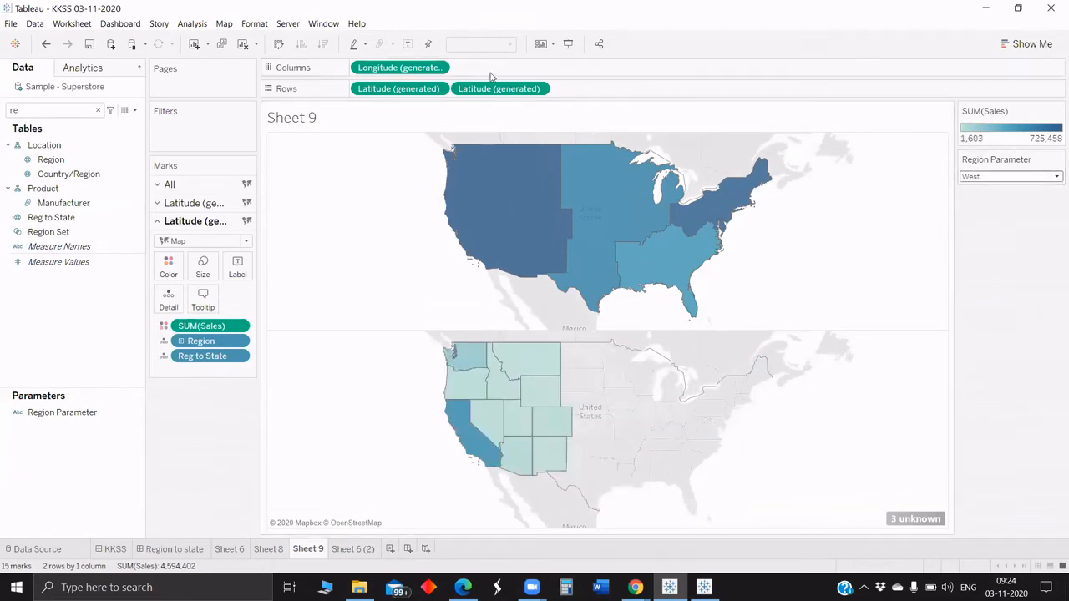
Step: Combine the two Latitude maps as a dual axis and check the Central region's mark
{"action": "mouse_move", "coordinate": [499, 89]}
{"action": "left_mouse_down"}
{"action": "mouse_move", "coordinate": [571, 132]}
{"action": "mouse_move", "coordinate": [667, 96]}
{"action": "mouse_move", "coordinate": [486, 96]}
{"action": "left_mouse_up"}
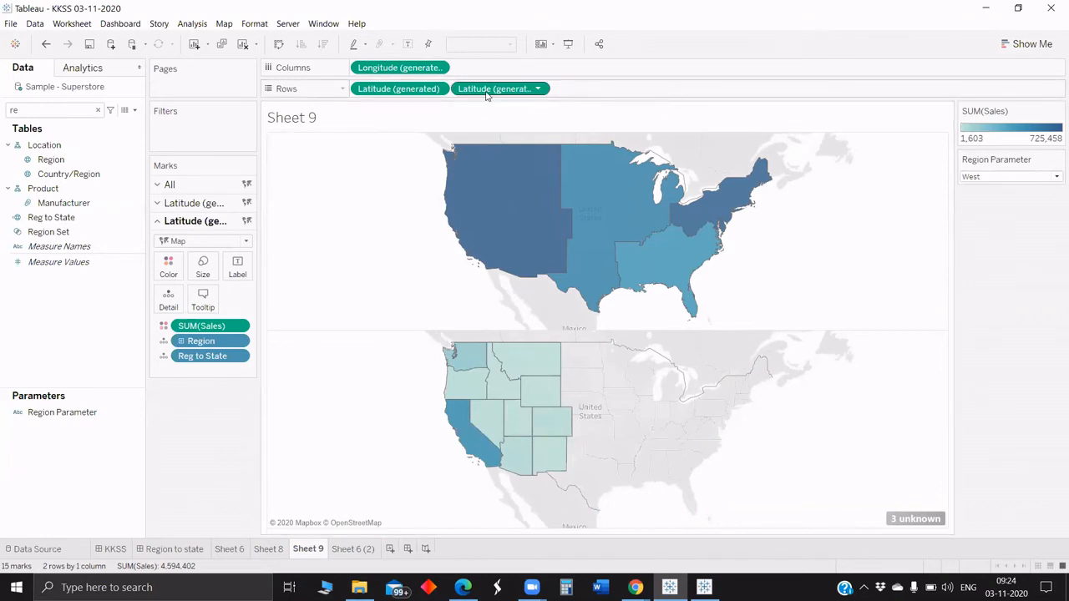
{"action": "right_click", "coordinate": [489, 89]}
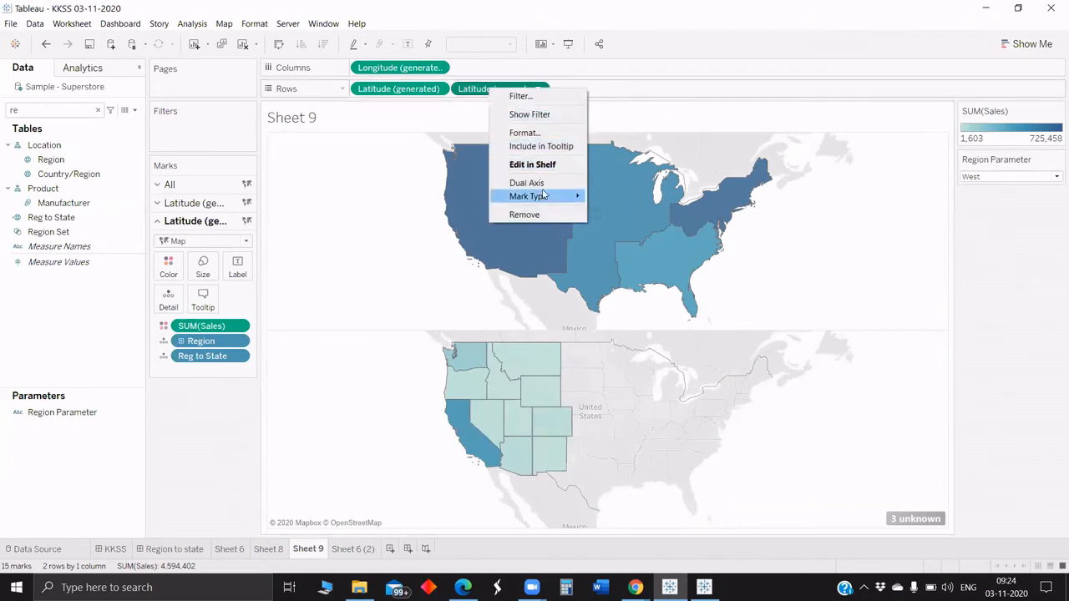
{"action": "left_click", "coordinate": [543, 183]}
{"action": "left_click", "coordinate": [584, 238]}
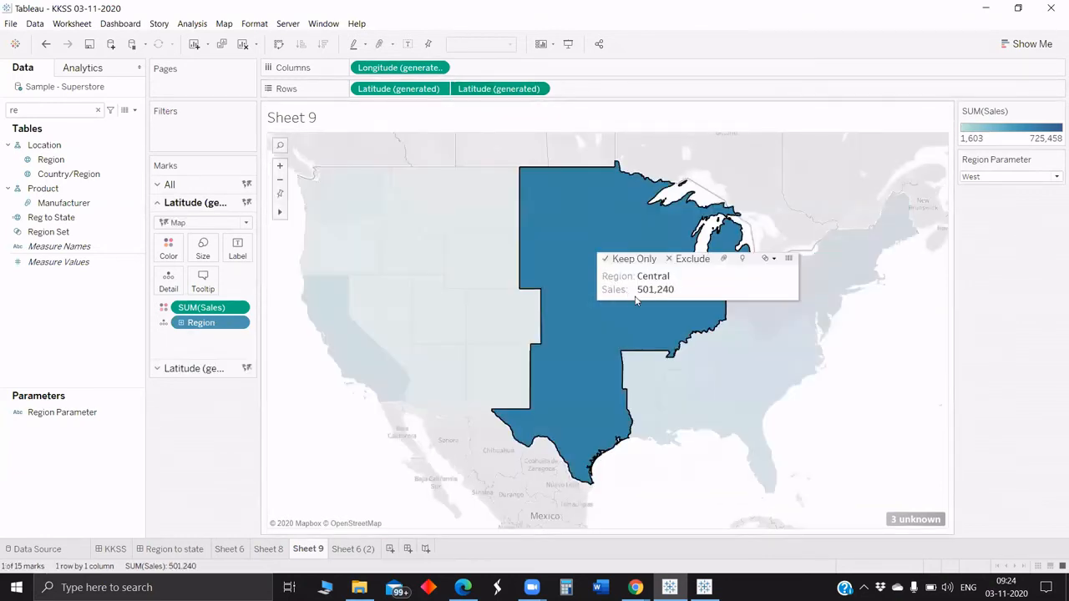
{"action": "left_click", "coordinate": [832, 309]}
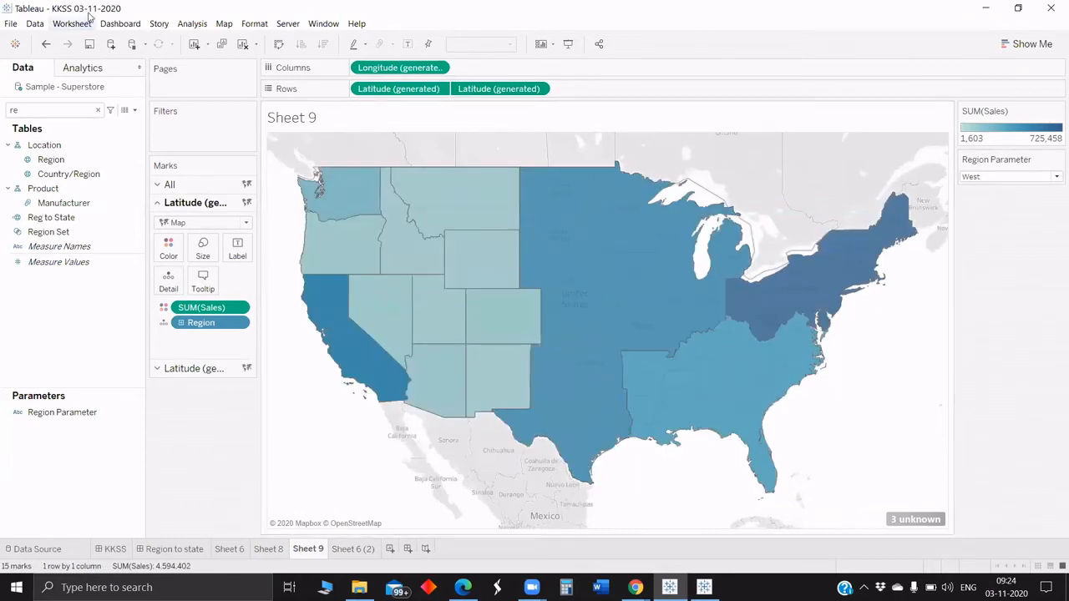
Step: Add a Change Parameter action on Sheet 9 with Region Parameter as its target
{"action": "left_click", "coordinate": [84, 30]}
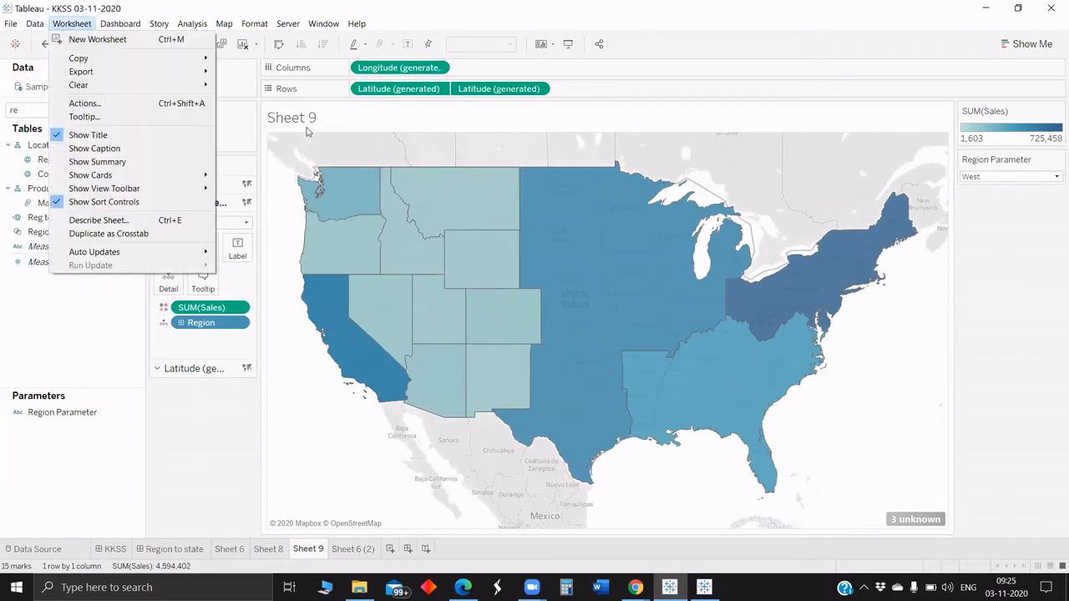
{"action": "left_click", "coordinate": [85, 104]}
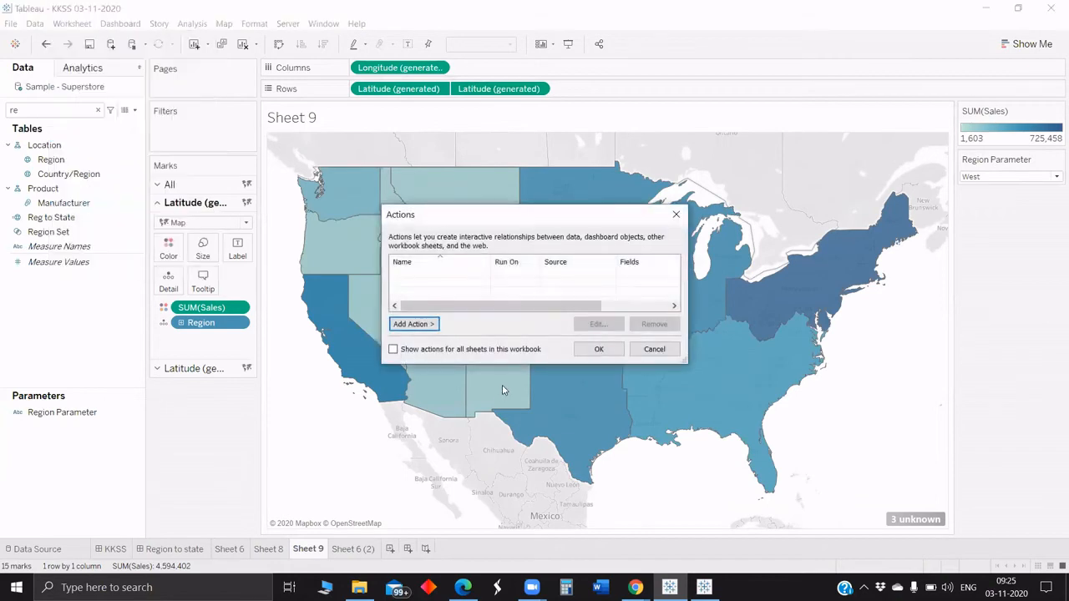
{"action": "left_click", "coordinate": [413, 323]}
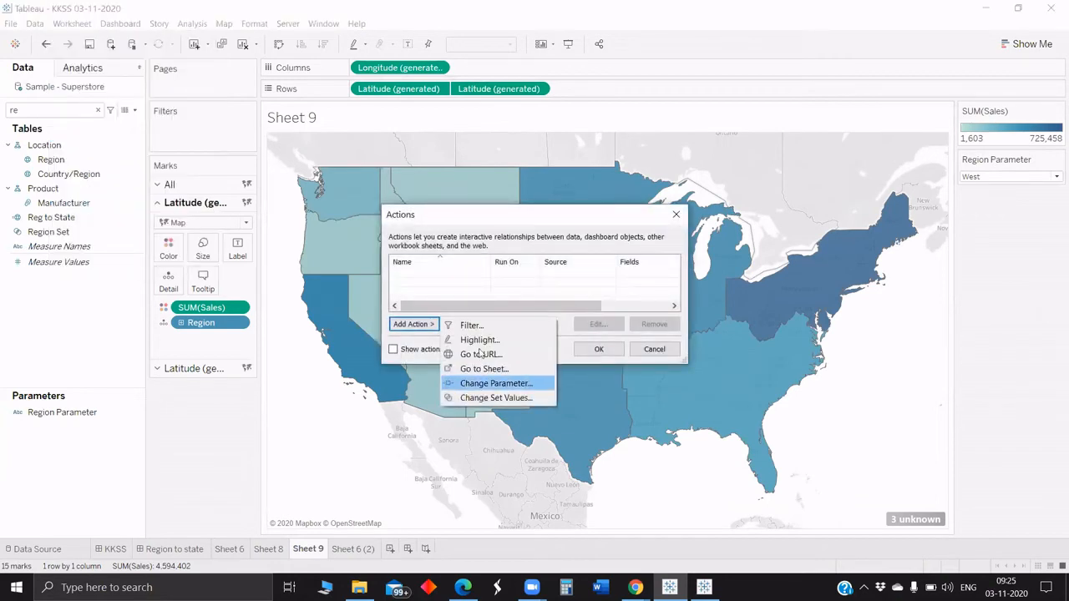
{"action": "left_click", "coordinate": [496, 383]}
{"action": "left_click", "coordinate": [480, 355]}
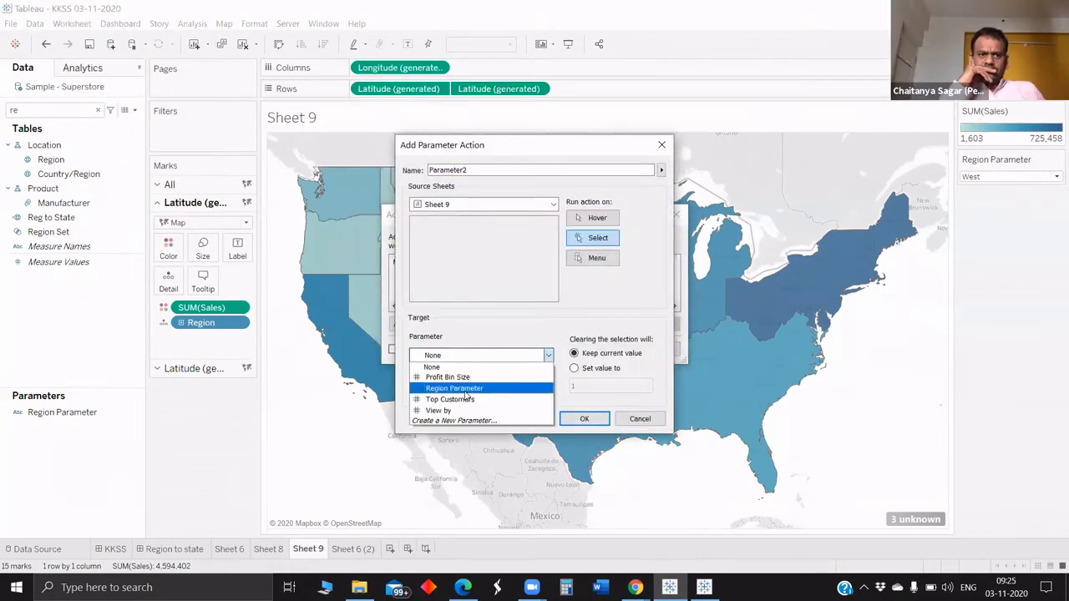
{"action": "left_click", "coordinate": [465, 391]}
Step: Set the parameter action to run on Hover, save it, and test it on the Central region
{"action": "left_click", "coordinate": [465, 394]}
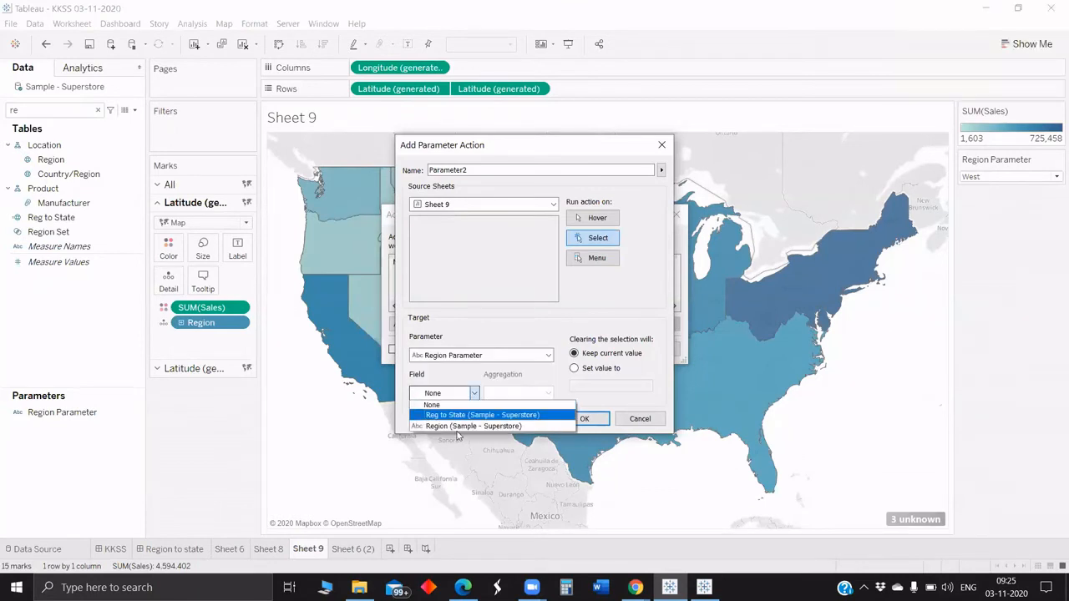
{"action": "left_click", "coordinate": [457, 433]}
{"action": "left_click", "coordinate": [596, 219]}
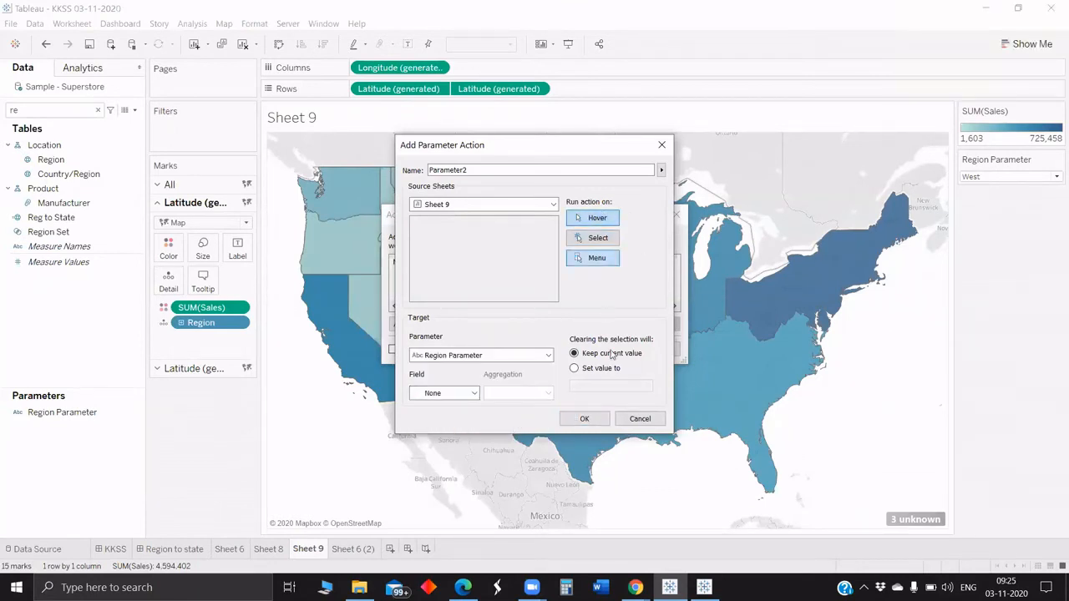
{"action": "left_click", "coordinate": [584, 420]}
{"action": "left_click", "coordinate": [606, 350]}
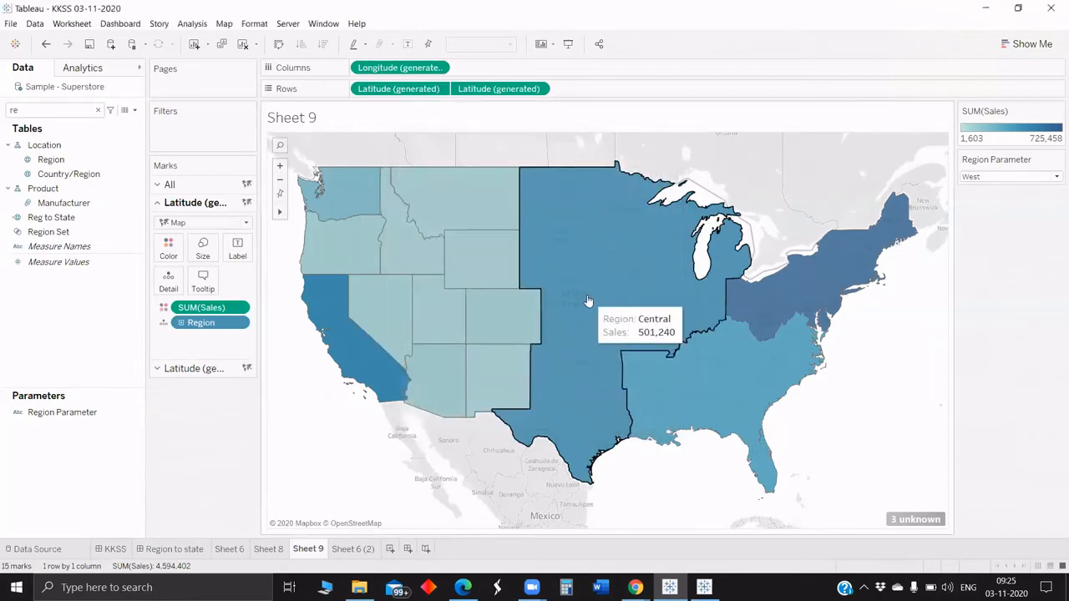
{"action": "left_click", "coordinate": [588, 300]}
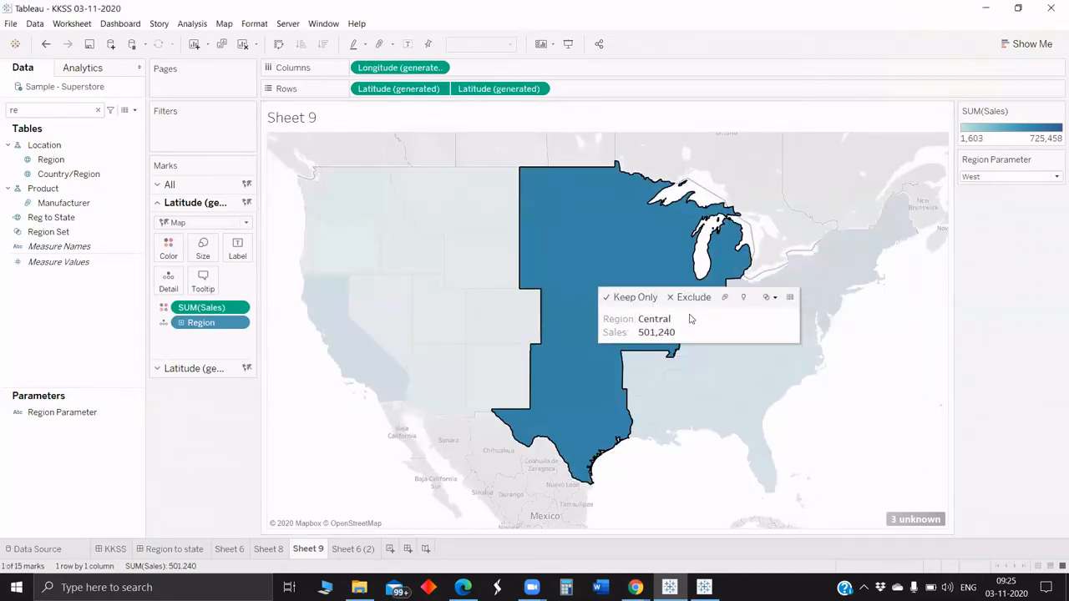
{"action": "left_click", "coordinate": [730, 376]}
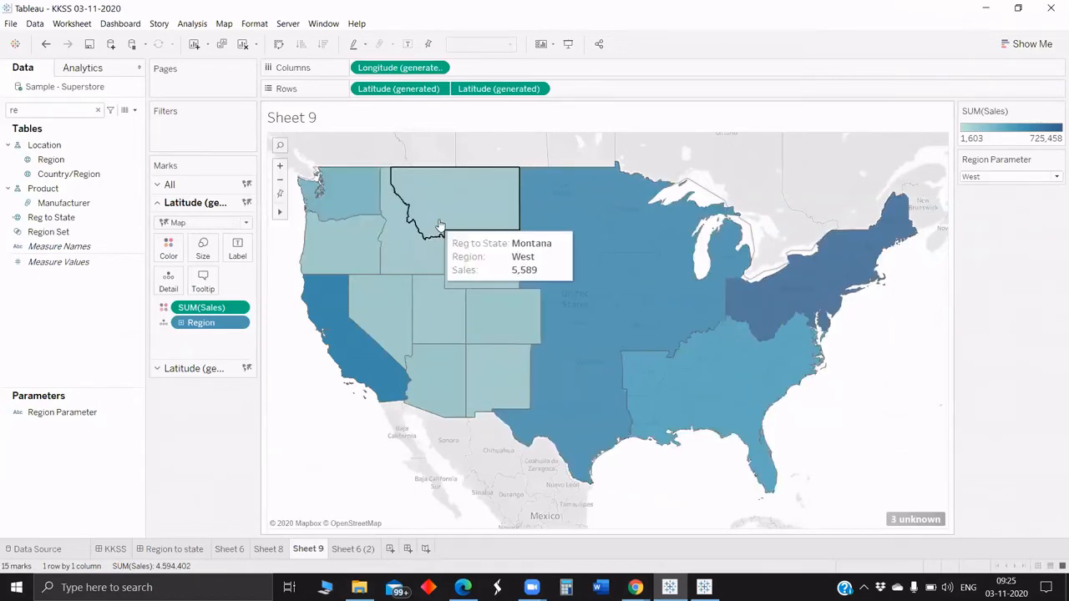
Step: Edit the Parameter2 action to run on Select with Region (Sample - Superstore) as its field, and save the change
{"action": "left_click", "coordinate": [87, 25]}
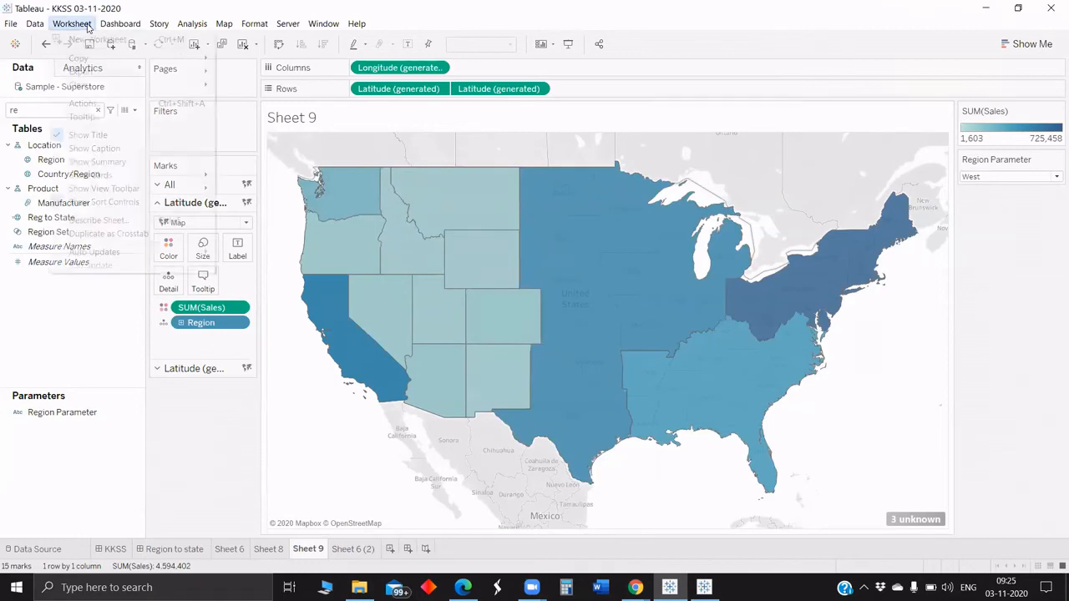
{"action": "left_click", "coordinate": [84, 115]}
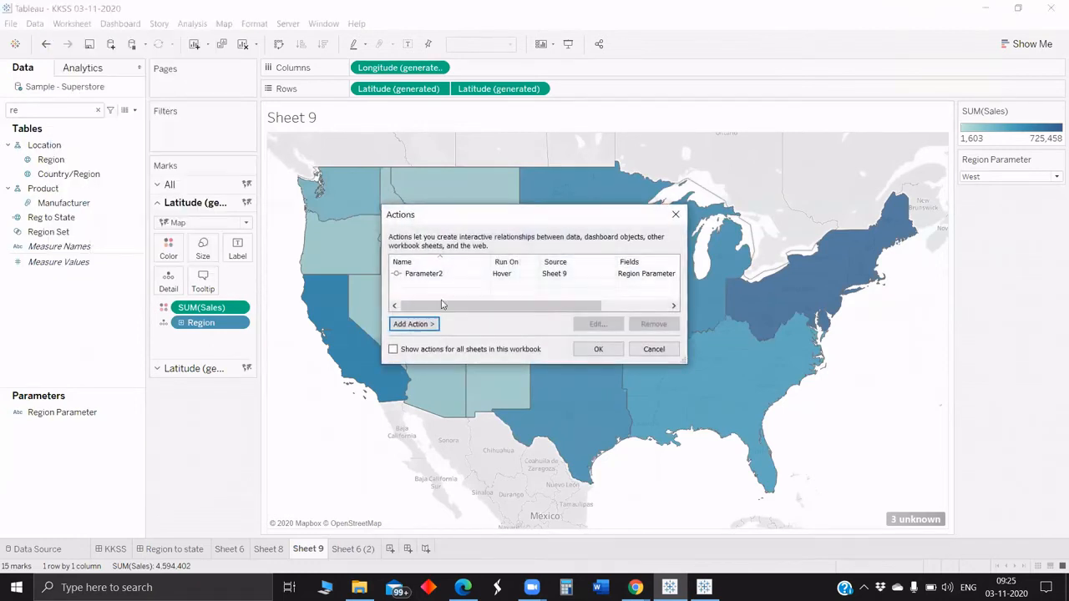
{"action": "double_click", "coordinate": [505, 275]}
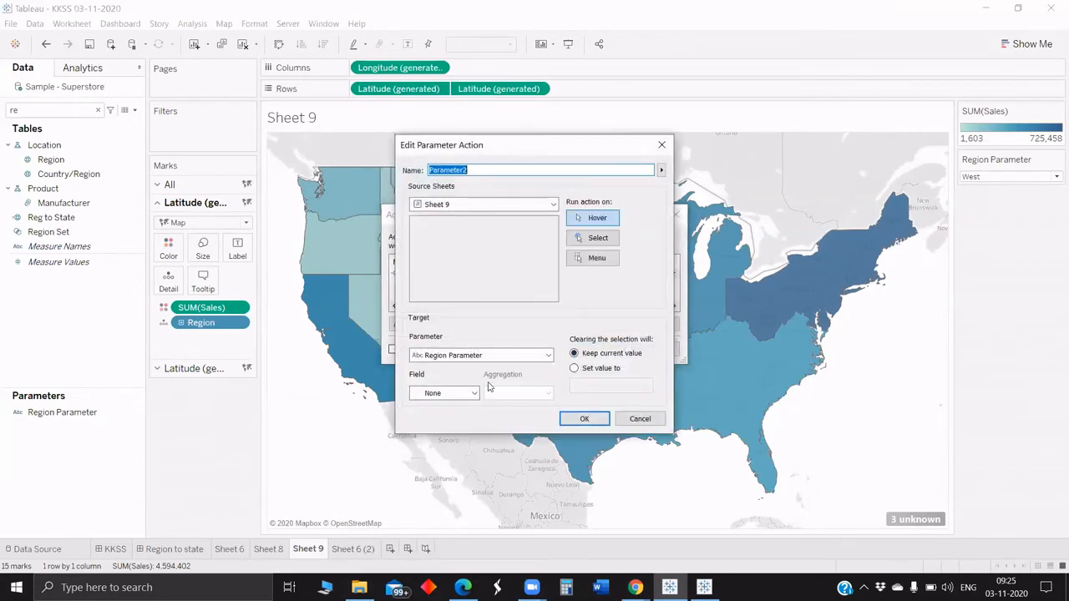
{"action": "left_click", "coordinate": [585, 237]}
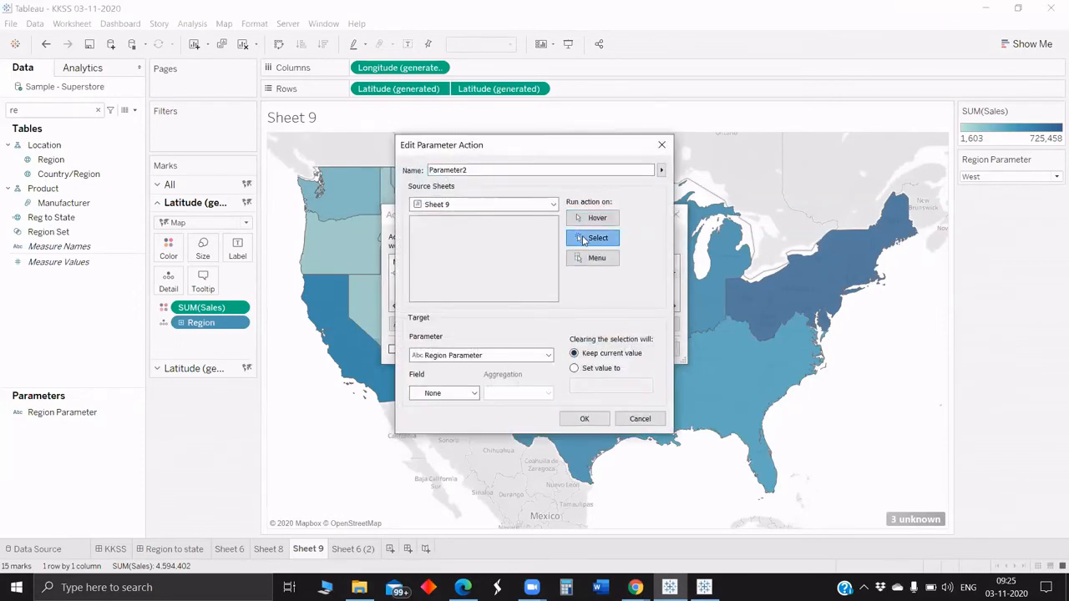
{"action": "left_click", "coordinate": [447, 393]}
{"action": "left_click", "coordinate": [472, 426]}
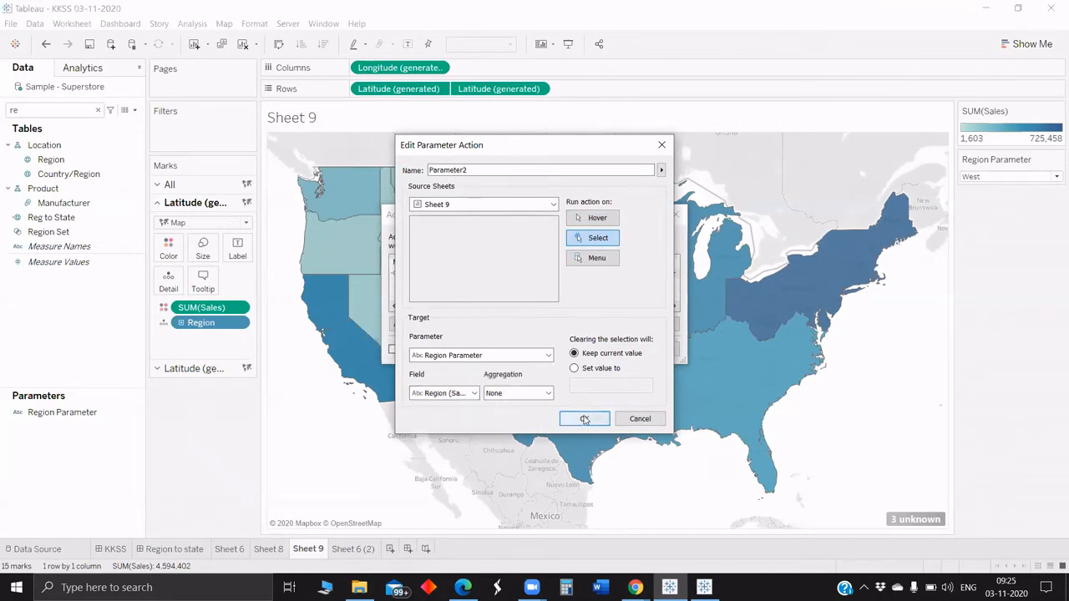
{"action": "left_click", "coordinate": [583, 418]}
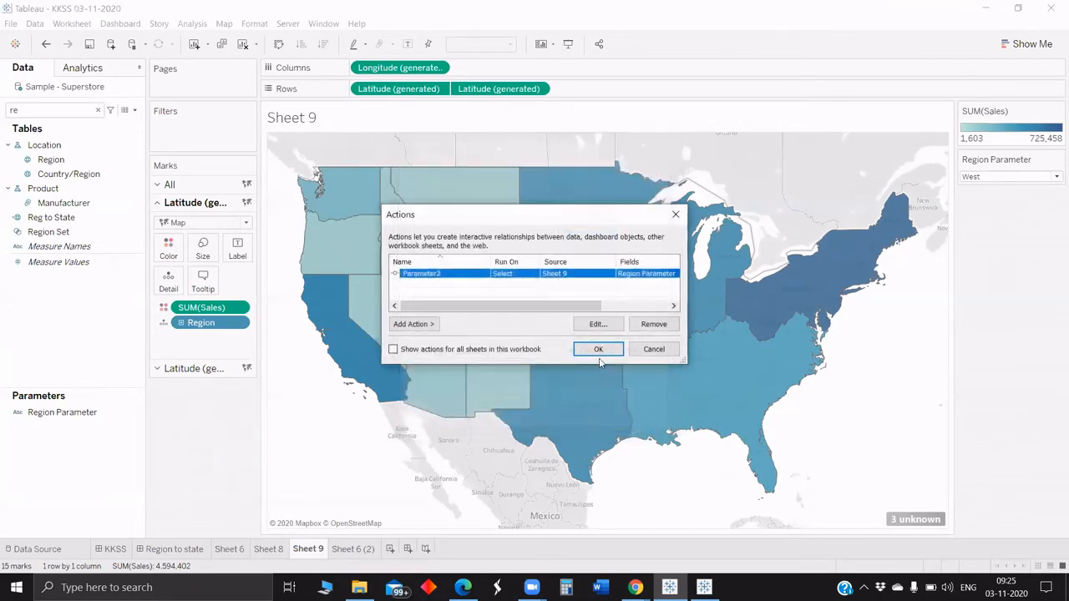
{"action": "left_click", "coordinate": [597, 353]}
Step: Test the action by selecting the Central region, the West region and Central again on the map
{"action": "left_click", "coordinate": [579, 293]}
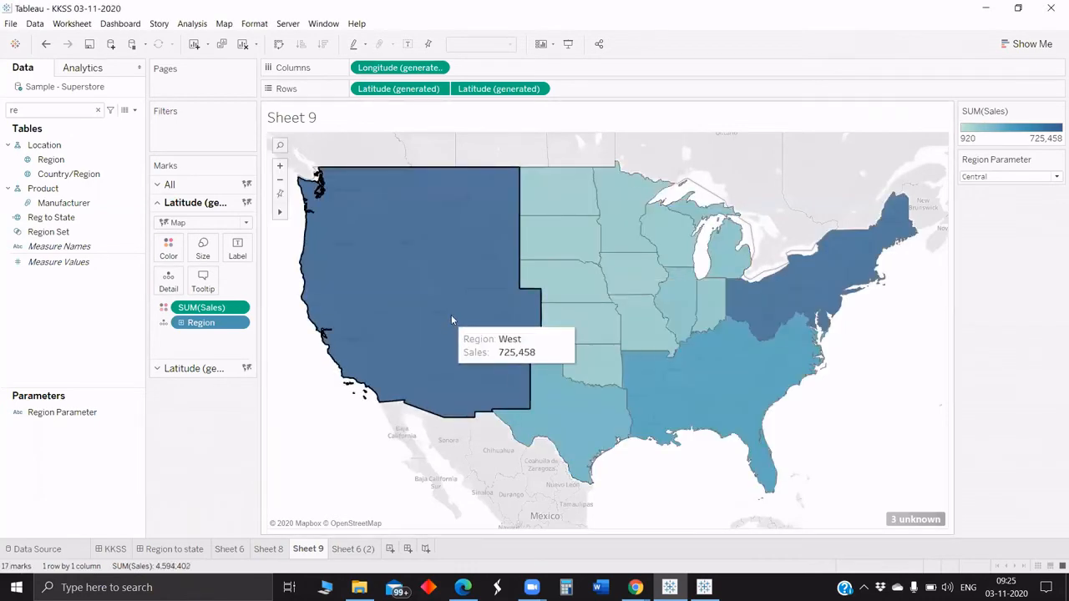
{"action": "left_click", "coordinate": [451, 319]}
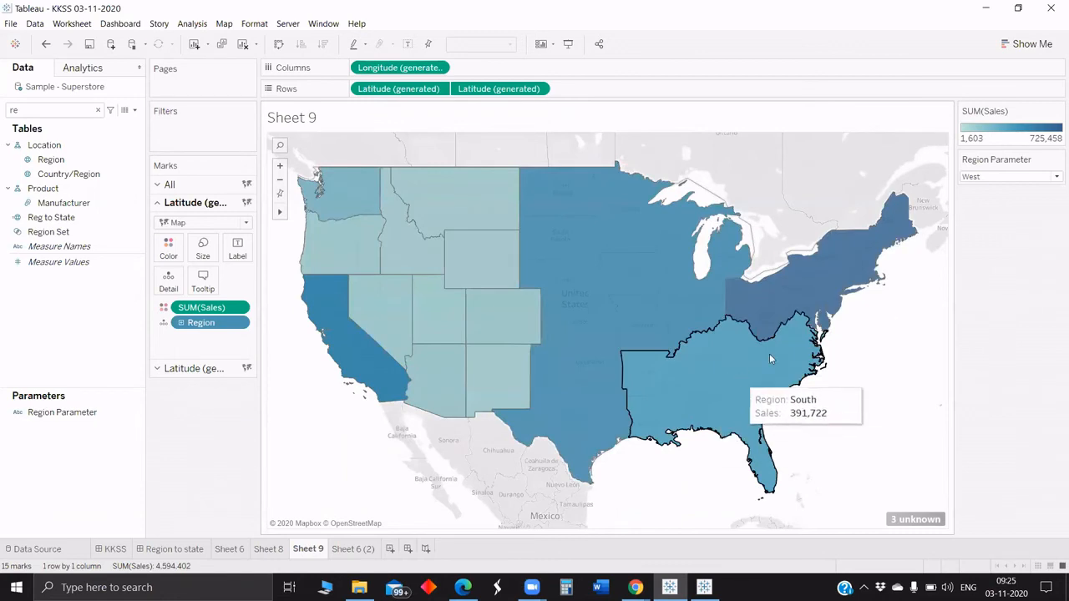
{"action": "left_click", "coordinate": [601, 240]}
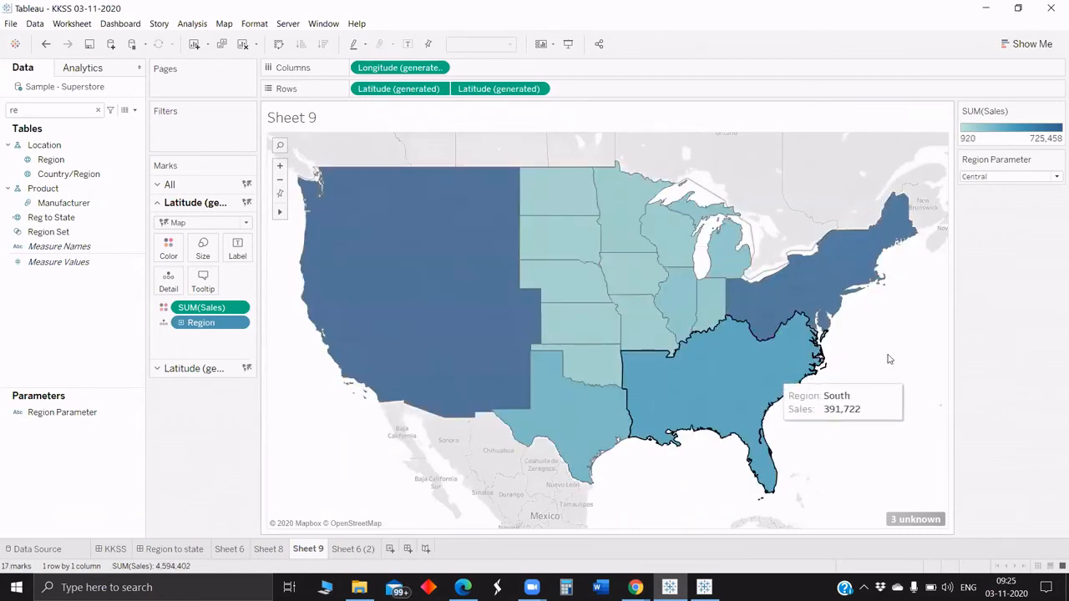
Step: Switch the Region Parameter to South and West, and select the Central region on the map to compare the drill-downs
{"action": "left_click", "coordinate": [994, 177]}
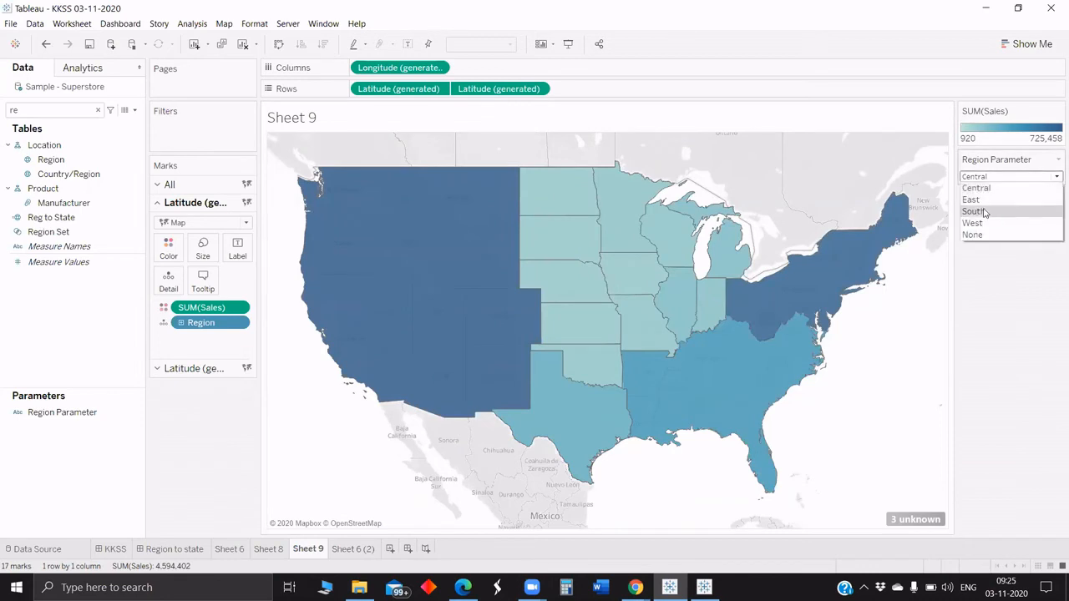
{"action": "left_click", "coordinate": [977, 213]}
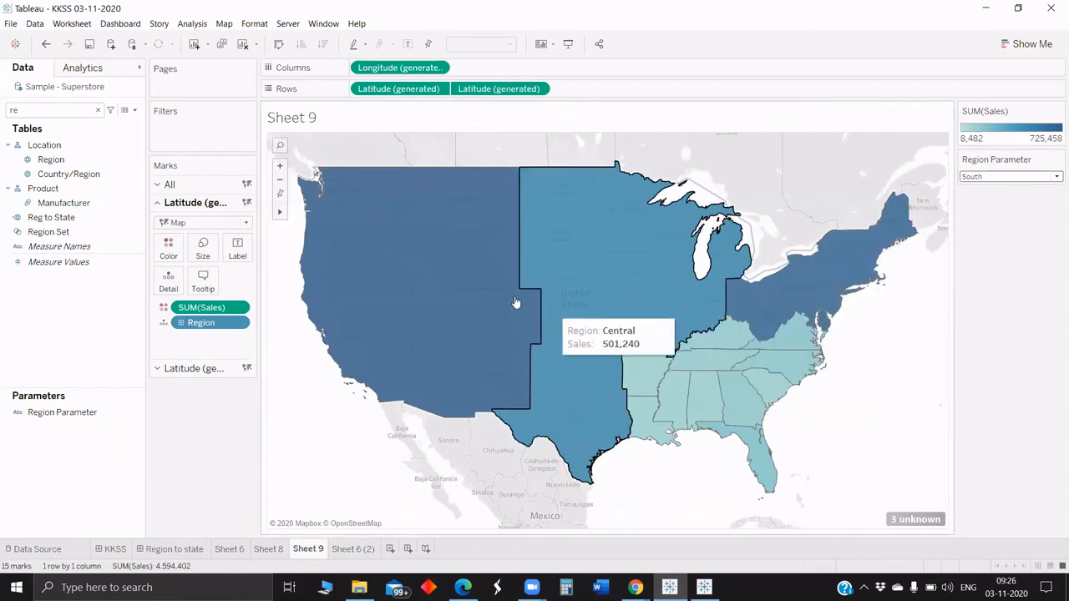
{"action": "left_click", "coordinate": [998, 177]}
{"action": "left_click", "coordinate": [973, 222]}
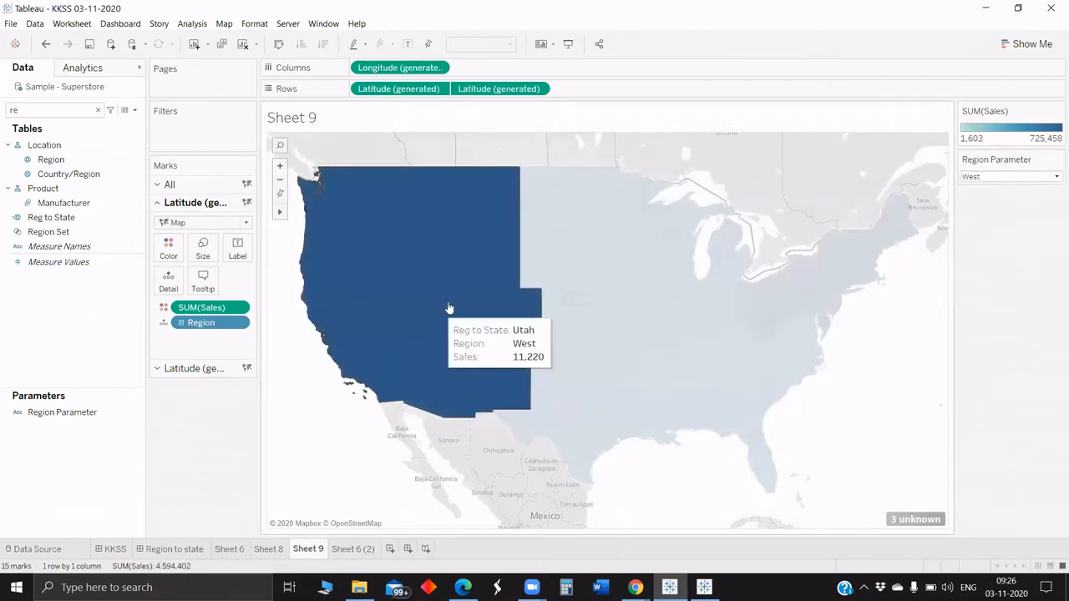
{"action": "left_click", "coordinate": [639, 303]}
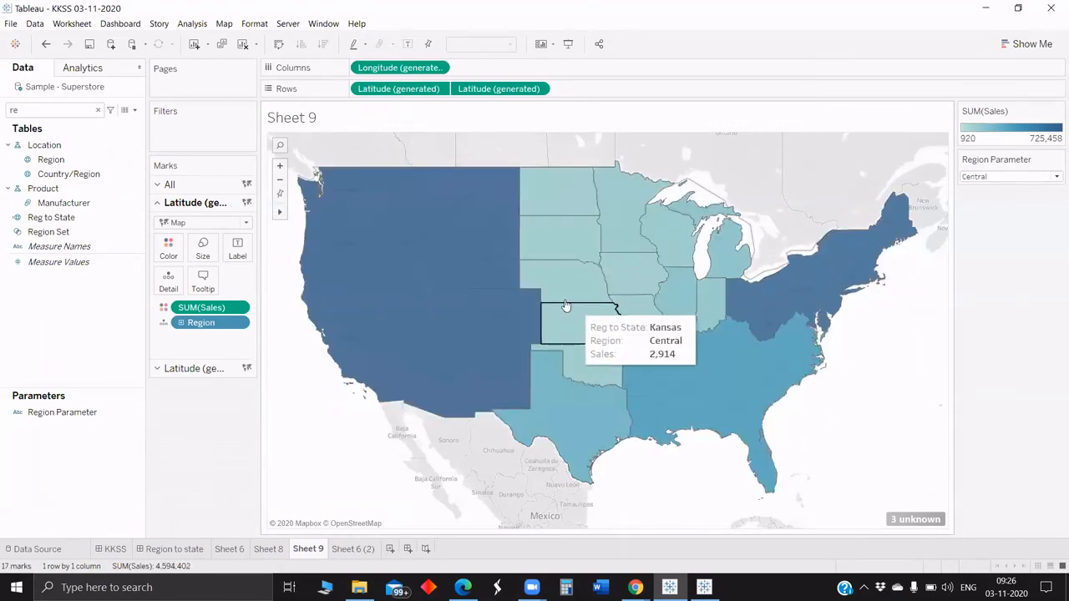
Step: Add Sales as a label on the second Latitude layer's marks
{"action": "left_click", "coordinate": [168, 368]}
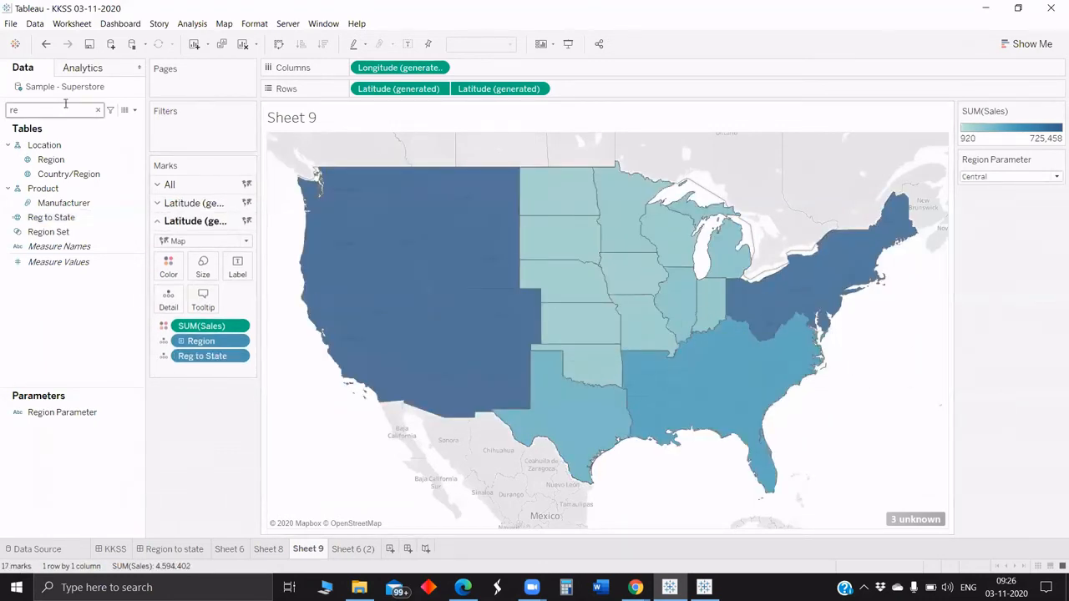
{"action": "type", "text": "sa"}
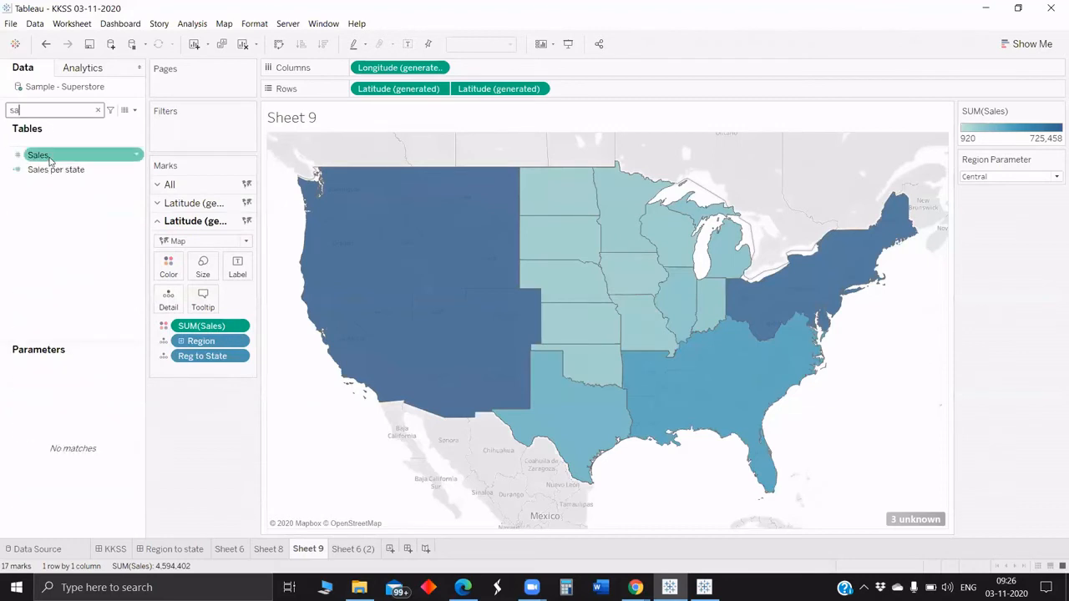
{"action": "left_click_drag", "start_coordinate": [49, 159], "coordinate": [240, 275]}
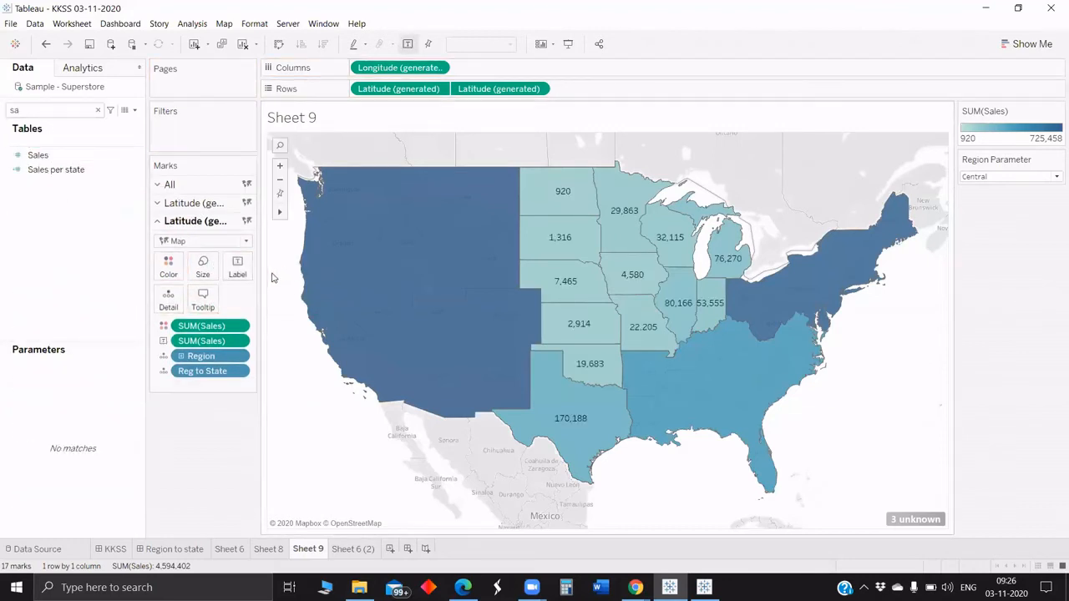
Step: Check the state Sales labels by selecting the West region and then the Central region on the map
{"action": "left_click", "coordinate": [440, 312]}
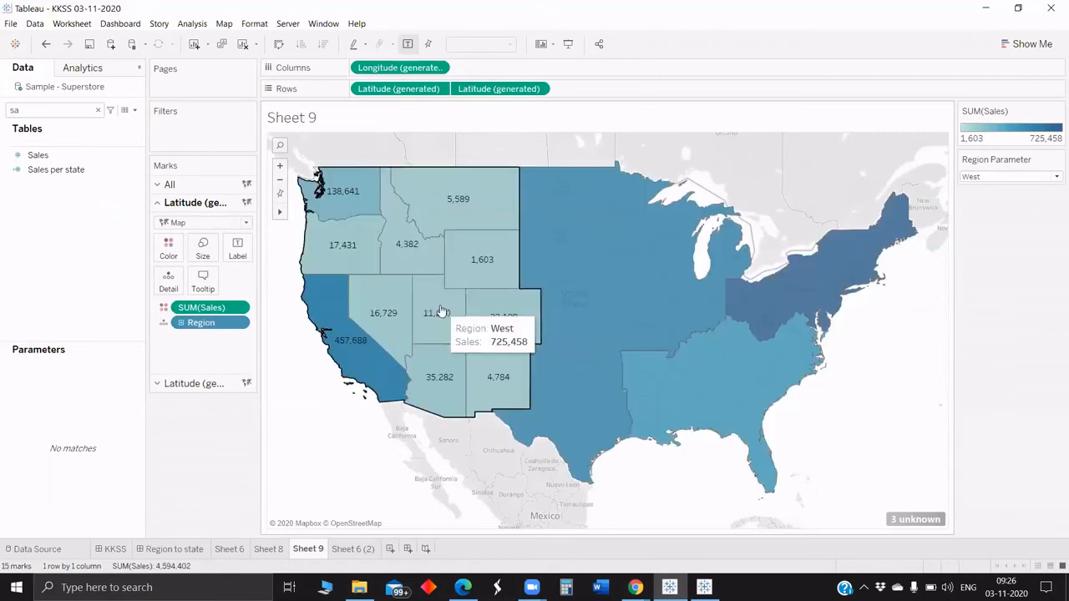
{"action": "left_click", "coordinate": [596, 297]}
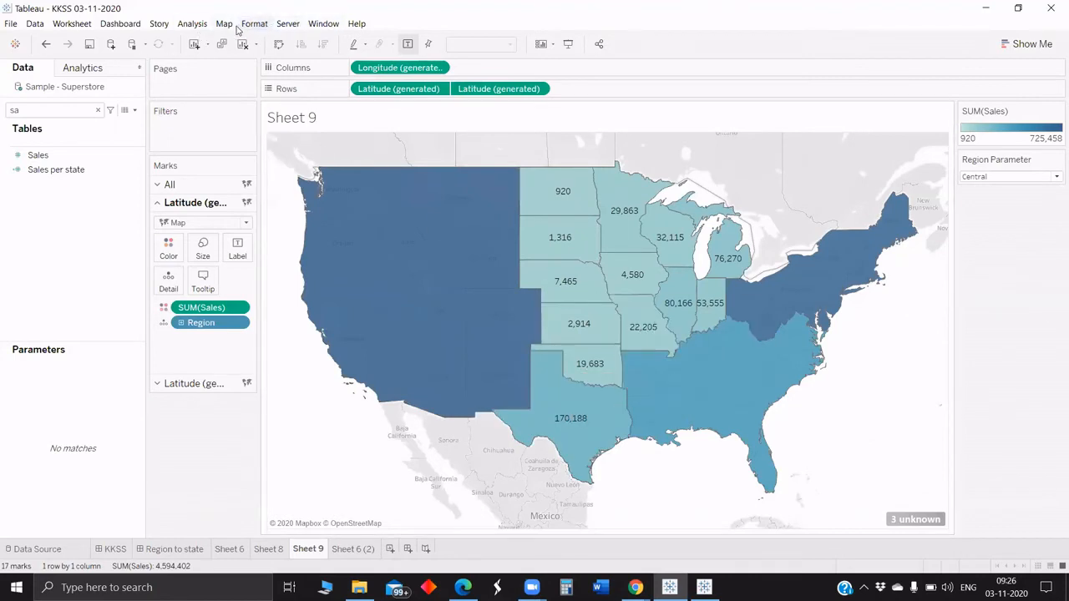
Step: Open the map layer settings and compare the background at 100% and 0% washout, finishing at 100%
{"action": "left_click", "coordinate": [224, 23]}
{"action": "left_click", "coordinate": [257, 111]}
{"action": "left_click_drag", "start_coordinate": [55, 131], "coordinate": [105, 131]}
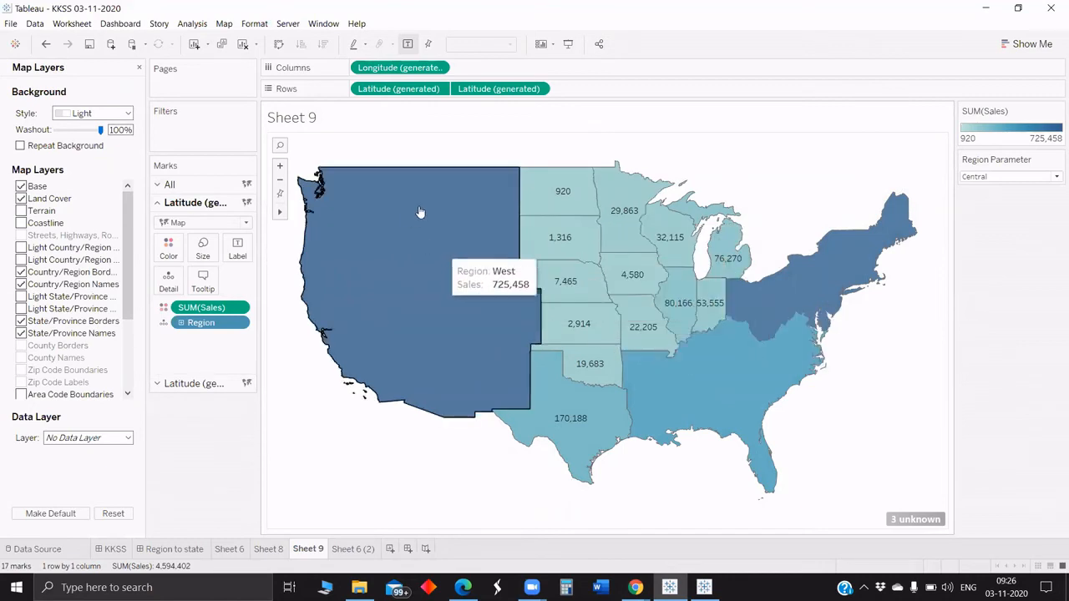
{"action": "left_click_drag", "start_coordinate": [101, 131], "coordinate": [46, 132]}
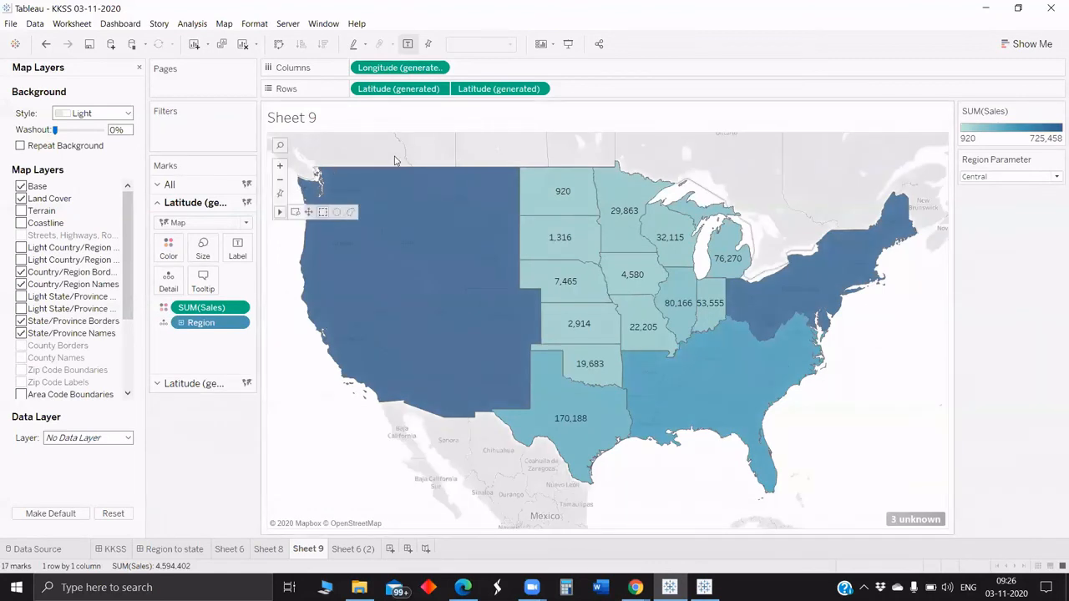
{"action": "left_click_drag", "start_coordinate": [57, 132], "coordinate": [101, 131]}
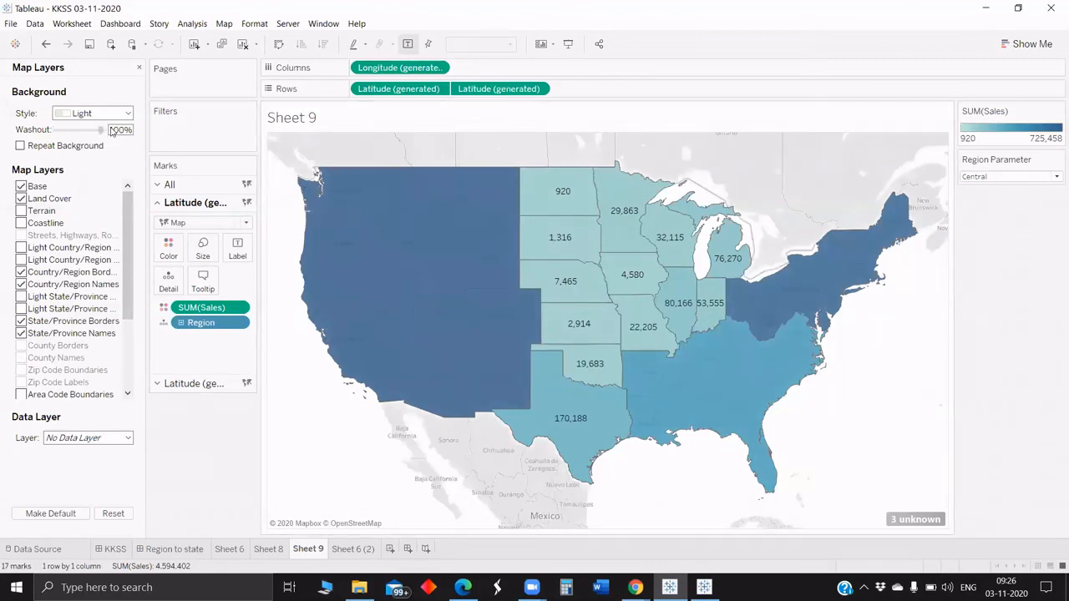
{"action": "scroll", "coordinate": [46, 214], "scroll_direction": "down", "scroll_amount": 3}
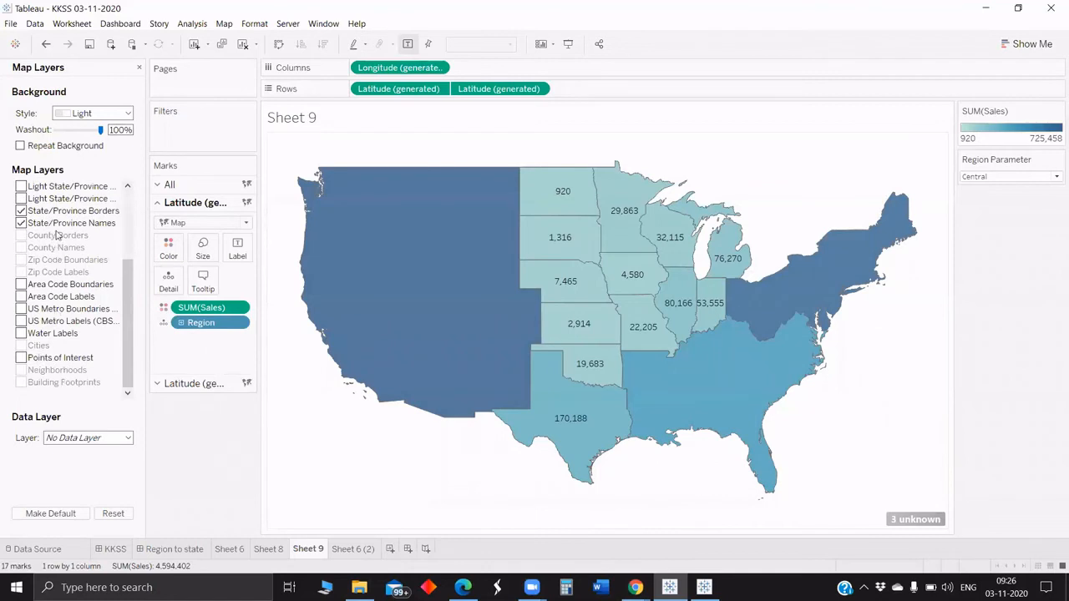
{"action": "scroll", "coordinate": [57, 236], "scroll_direction": "up", "scroll_amount": 3}
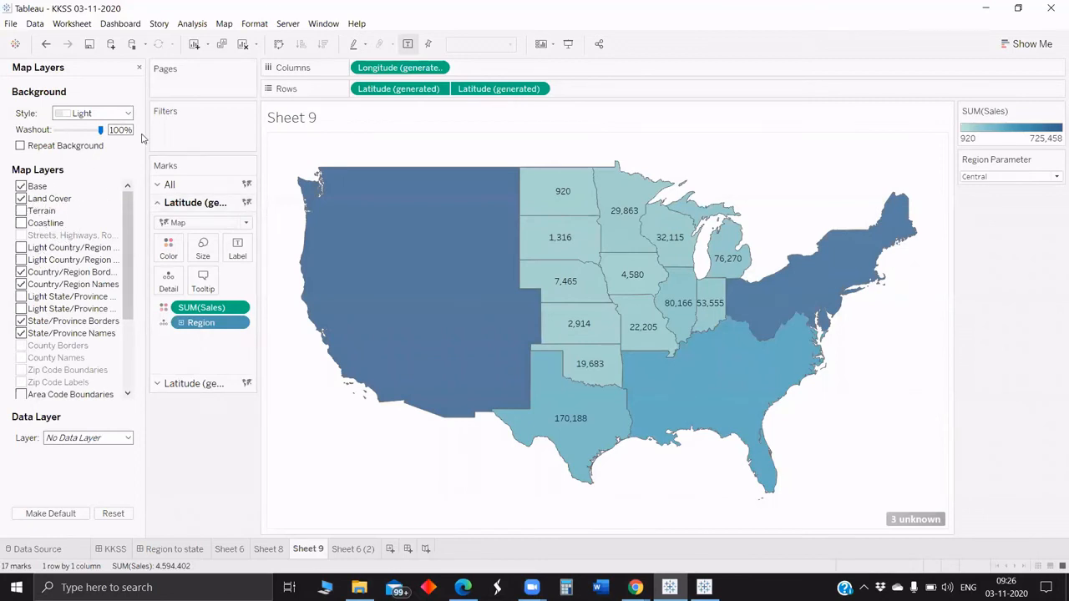
Step: Change the map background style to Streets with 0% washout, and close the map layer settings
{"action": "left_click", "coordinate": [84, 113]}
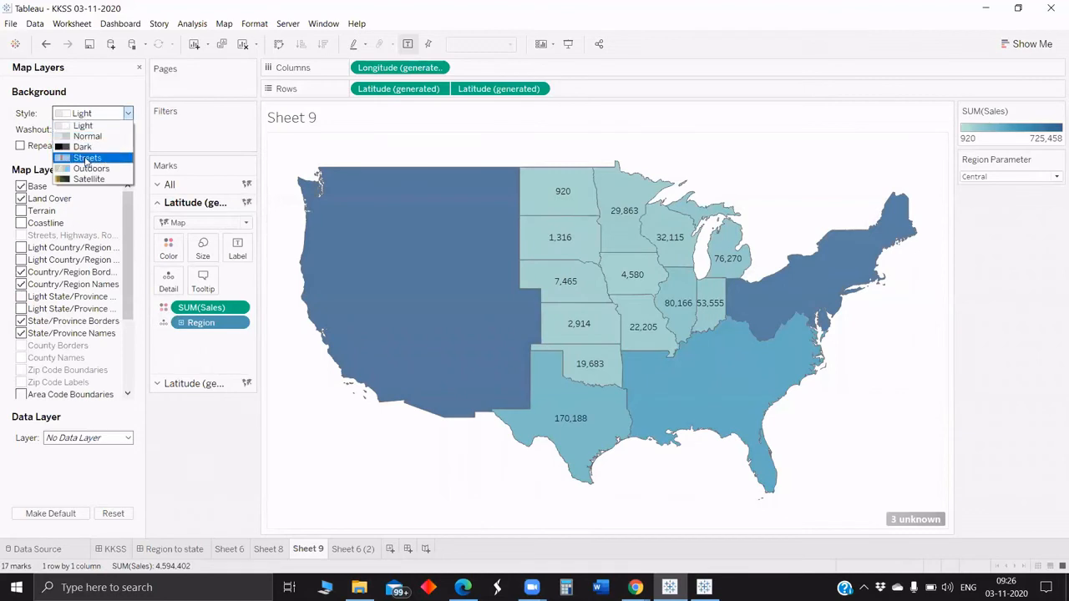
{"action": "left_click", "coordinate": [85, 158]}
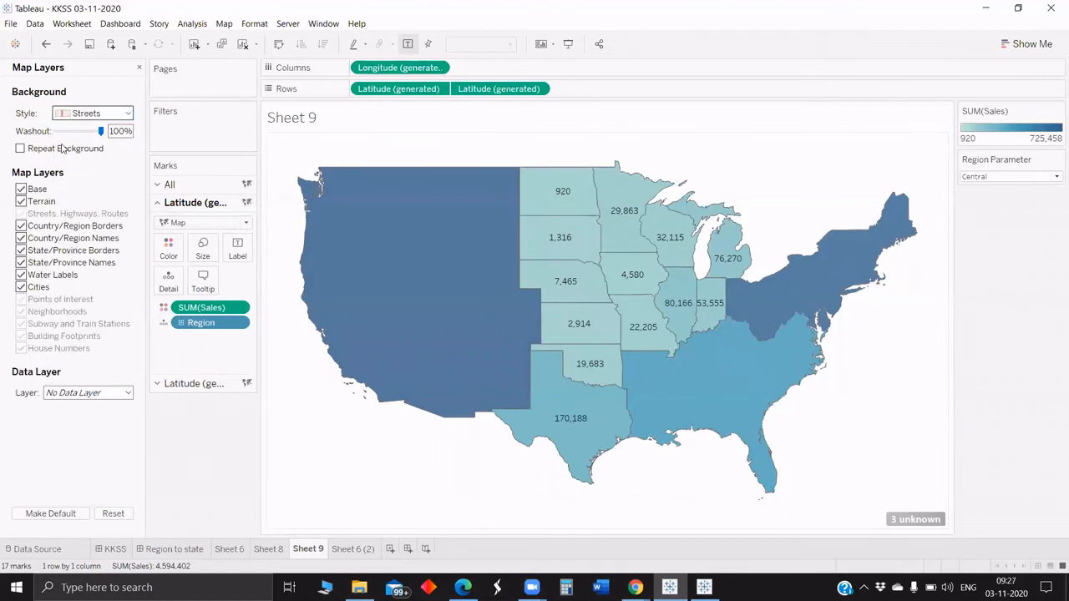
{"action": "left_click_drag", "start_coordinate": [100, 131], "coordinate": [50, 131]}
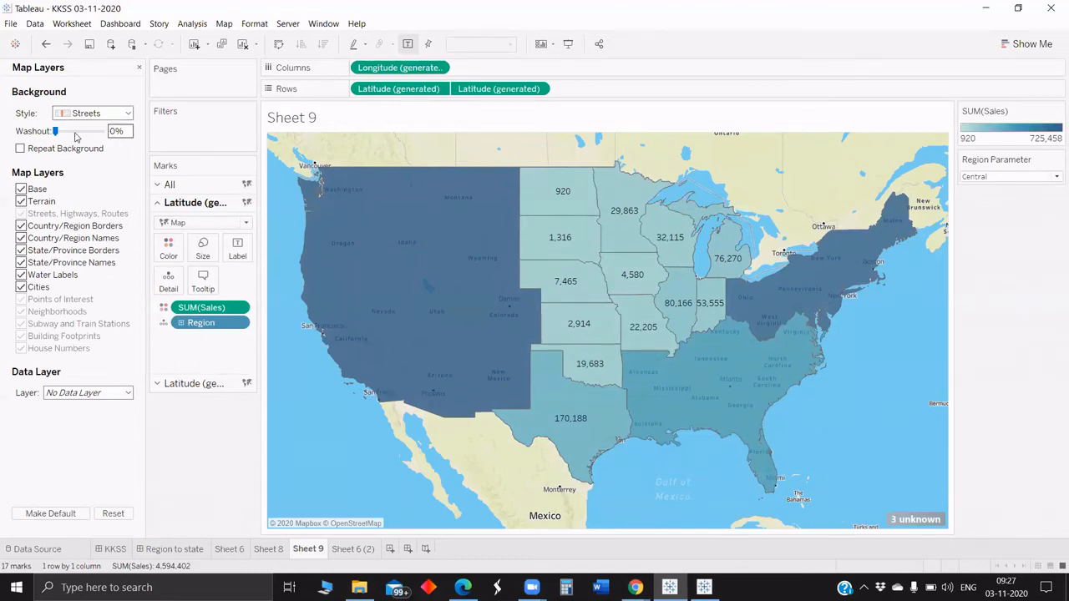
{"action": "left_click", "coordinate": [139, 69]}
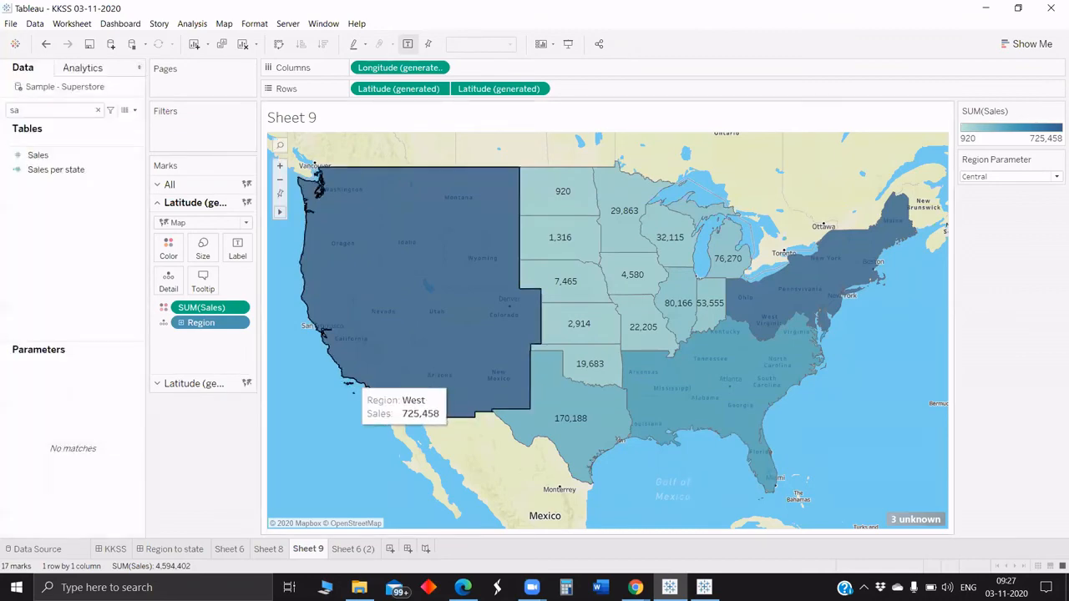
Step: On the Region to state dashboard, select Central, South, West, Central and East in turn to examine the state map for each region
{"action": "left_click", "coordinate": [171, 548]}
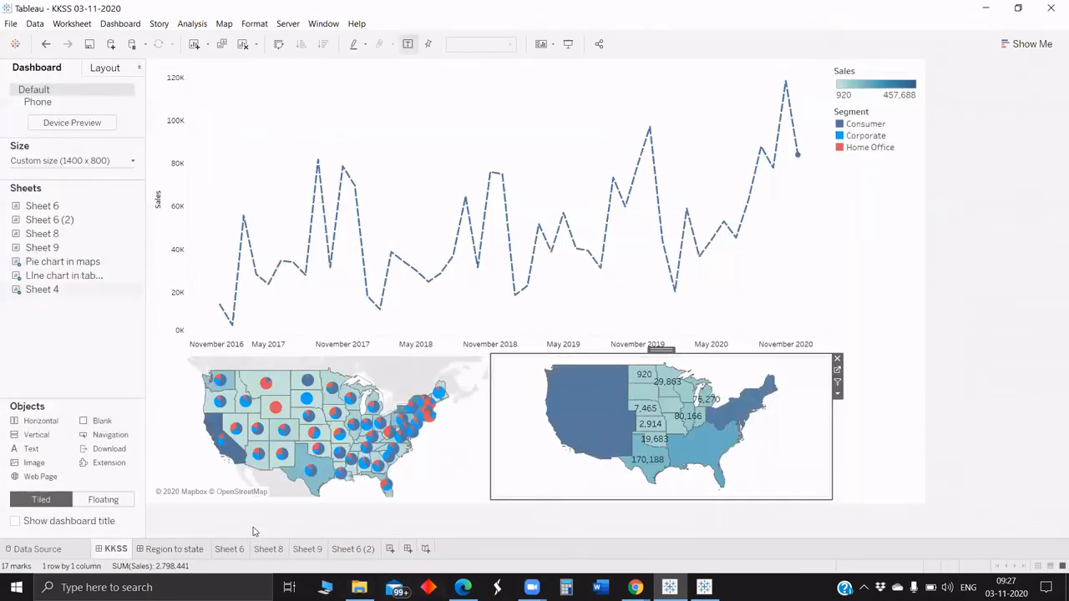
{"action": "left_click", "coordinate": [172, 548]}
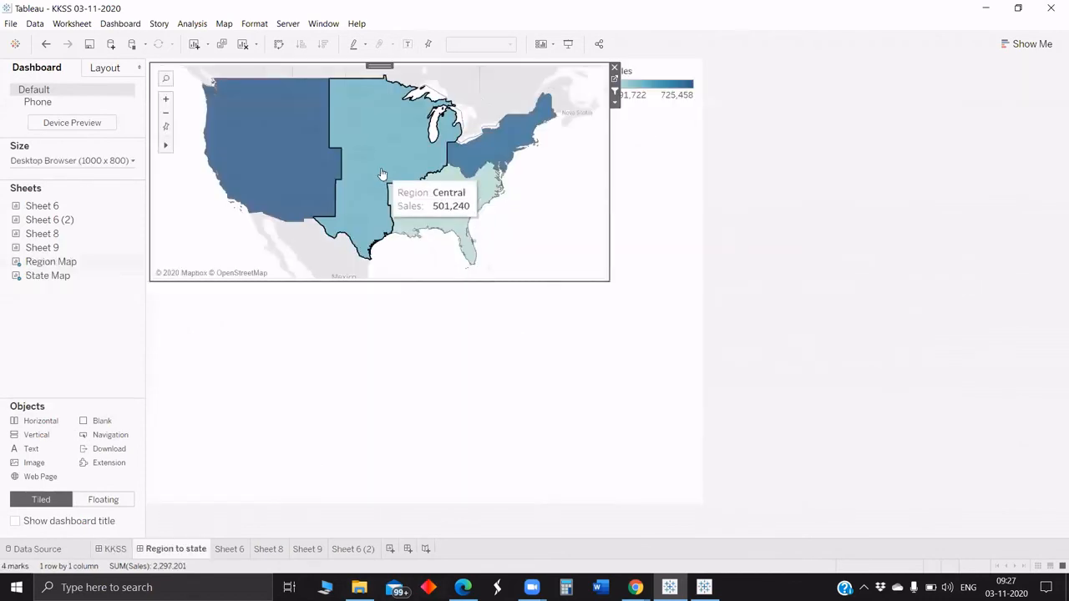
{"action": "left_click", "coordinate": [379, 198]}
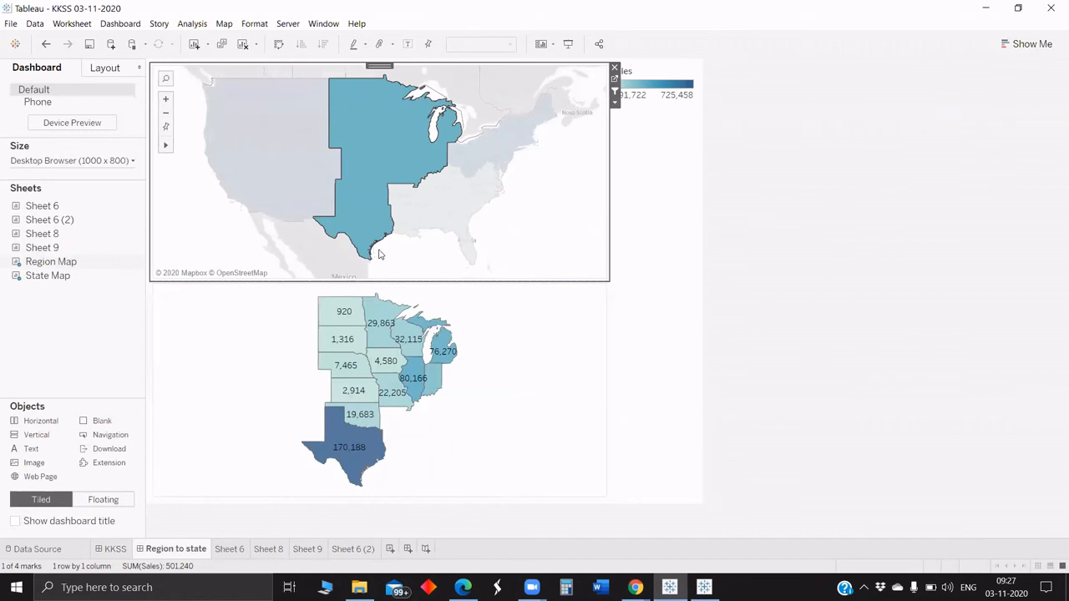
{"action": "left_click", "coordinate": [420, 219]}
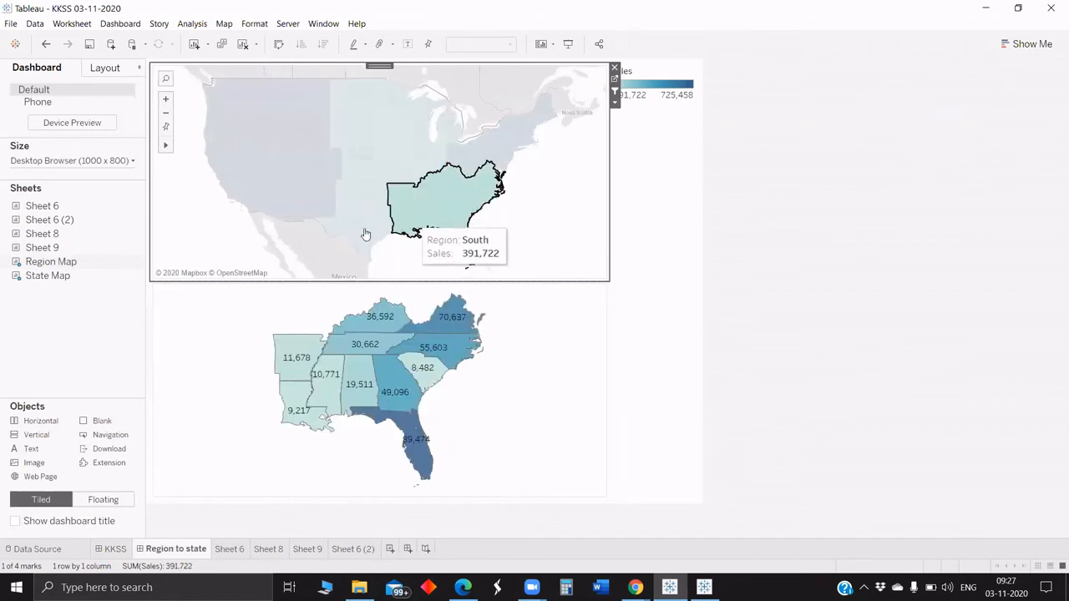
{"action": "left_click", "coordinate": [299, 163]}
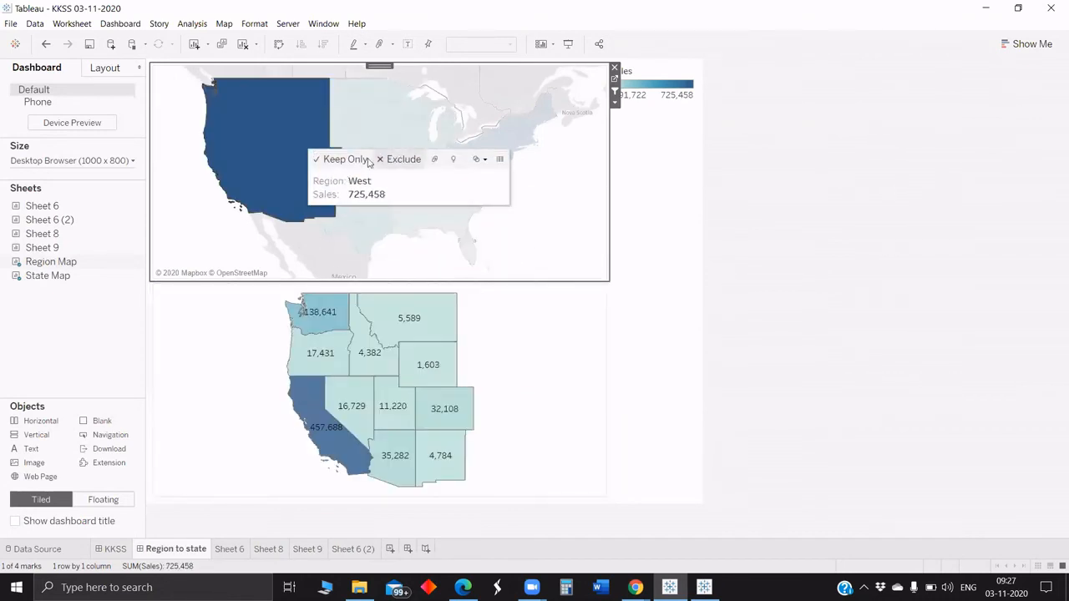
{"action": "left_click", "coordinate": [383, 134]}
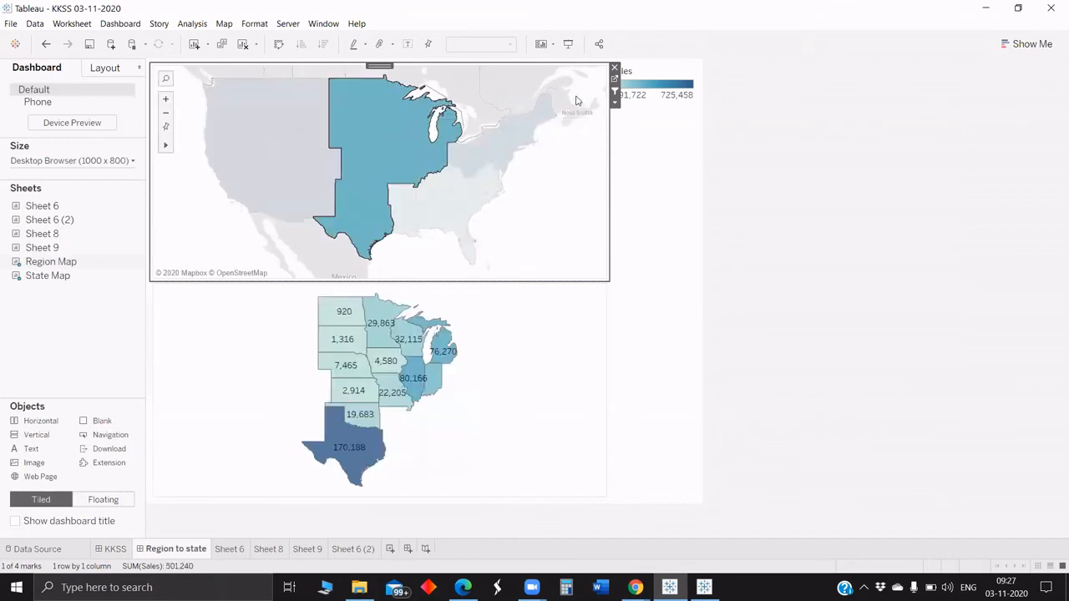
{"action": "left_click", "coordinate": [531, 131]}
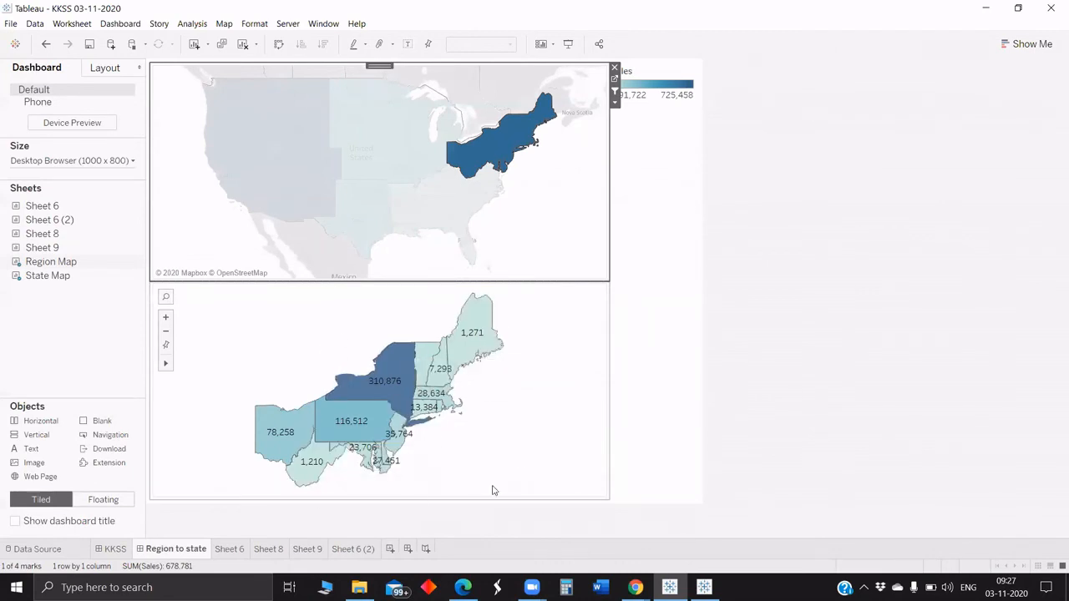
Step: Create a new worksheet and plot Region on it with the Map mark type
{"action": "left_click", "coordinate": [389, 548]}
{"action": "left_click", "coordinate": [34, 109]}
{"action": "type", "text": "sa"}
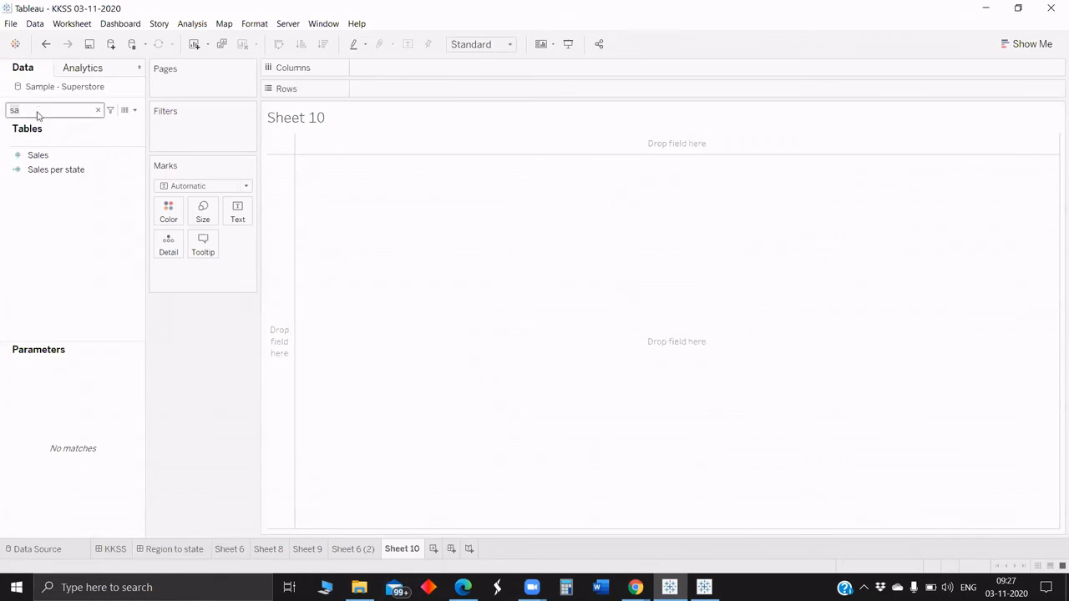
{"action": "key", "text": "BackSpace"}
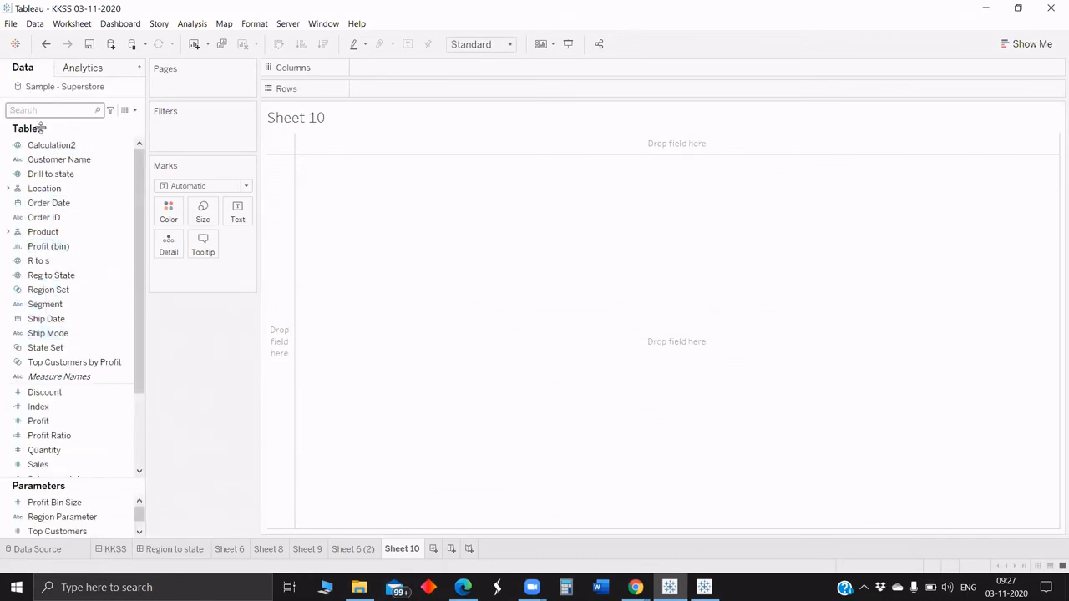
{"action": "type", "text": "re"}
{"action": "double_click", "coordinate": [59, 160]}
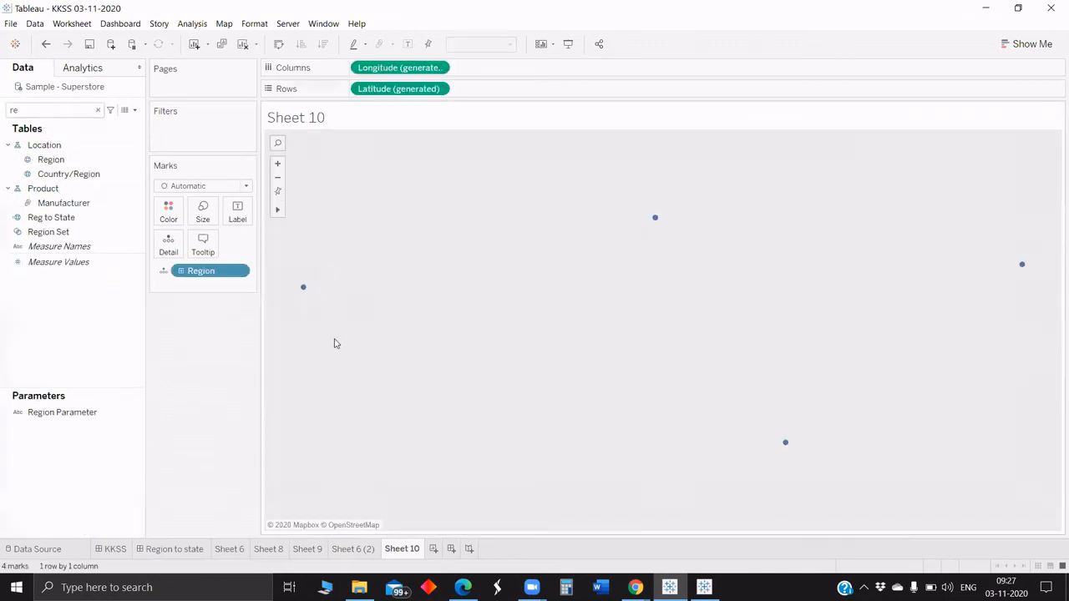
{"action": "left_click", "coordinate": [199, 186]}
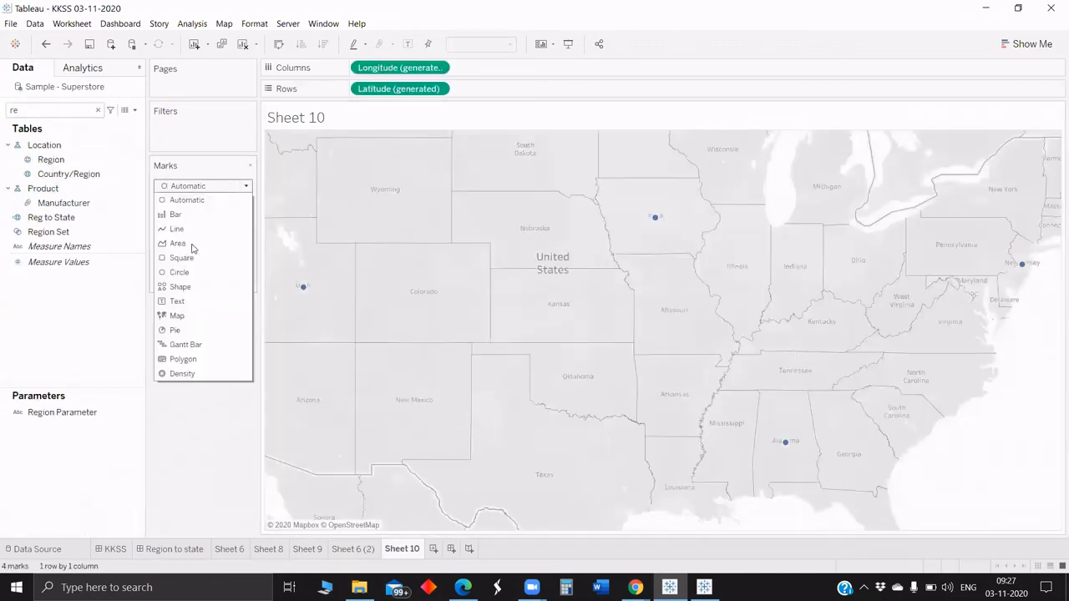
{"action": "left_click", "coordinate": [192, 315]}
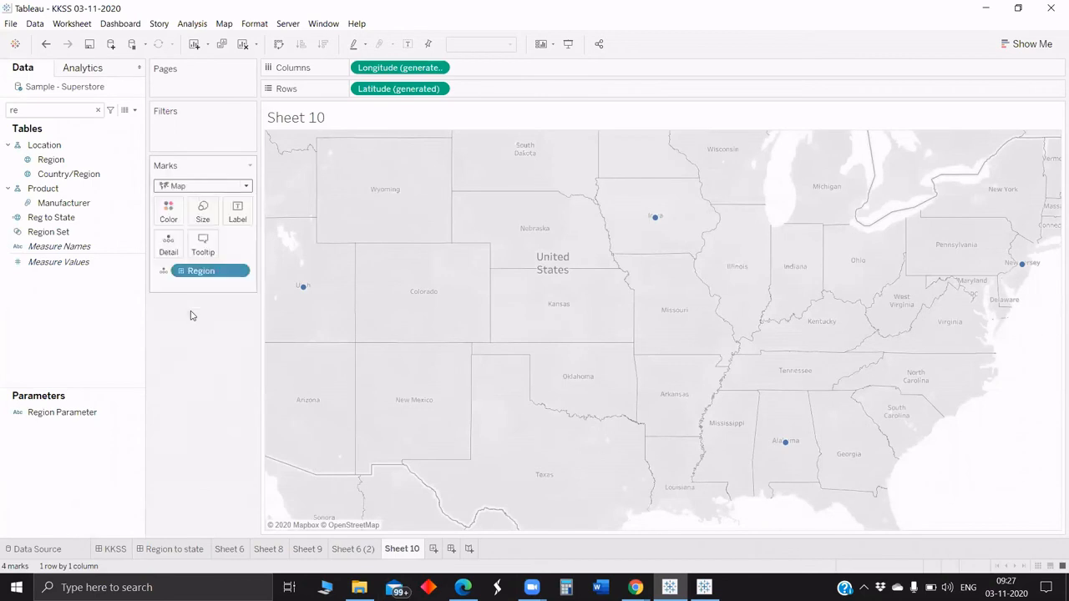
Step: Color the regions on the new map by Sales
{"action": "left_click", "coordinate": [48, 111]}
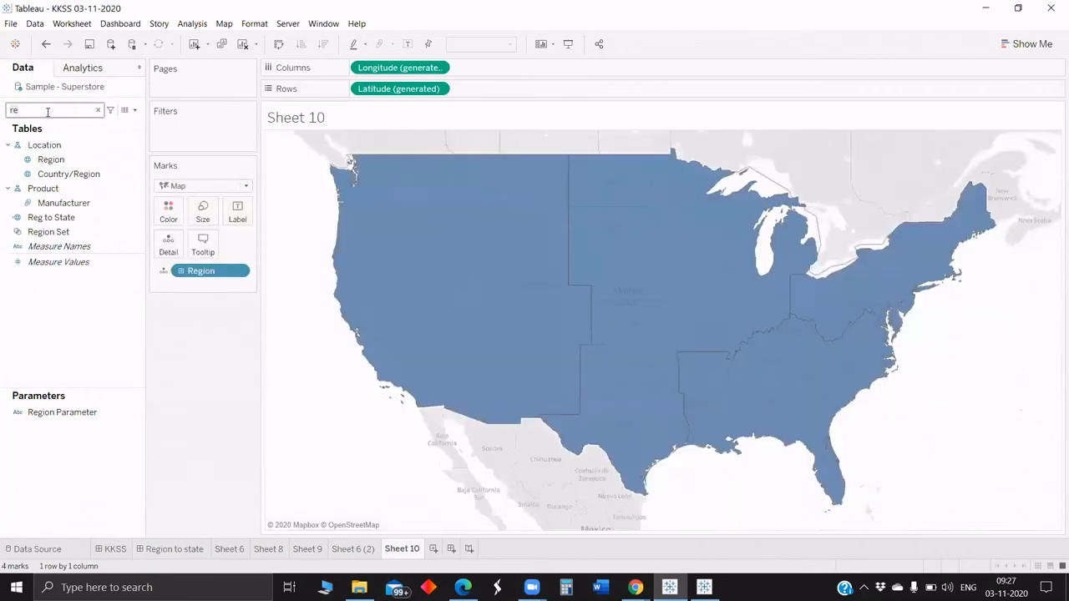
{"action": "key", "text": "BackSpace"}
{"action": "key", "text": "BackSpace"}
{"action": "type", "text": "sa"}
{"action": "left_click_drag", "start_coordinate": [50, 169], "coordinate": [168, 215]}
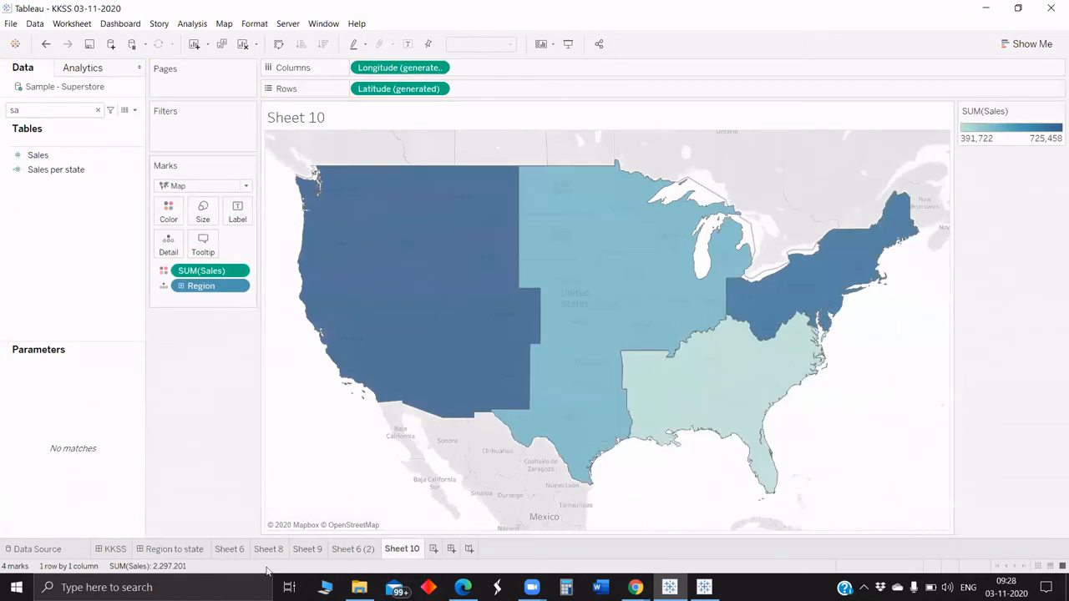
{"action": "mouse_move", "coordinate": [491, 381]}
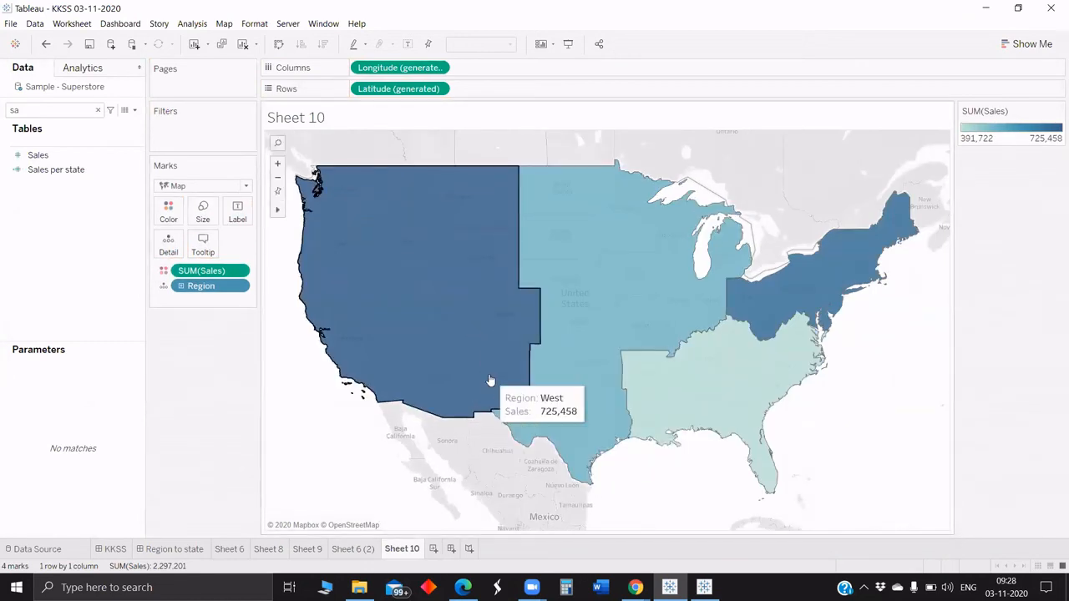
{"action": "mouse_move", "coordinate": [561, 324]}
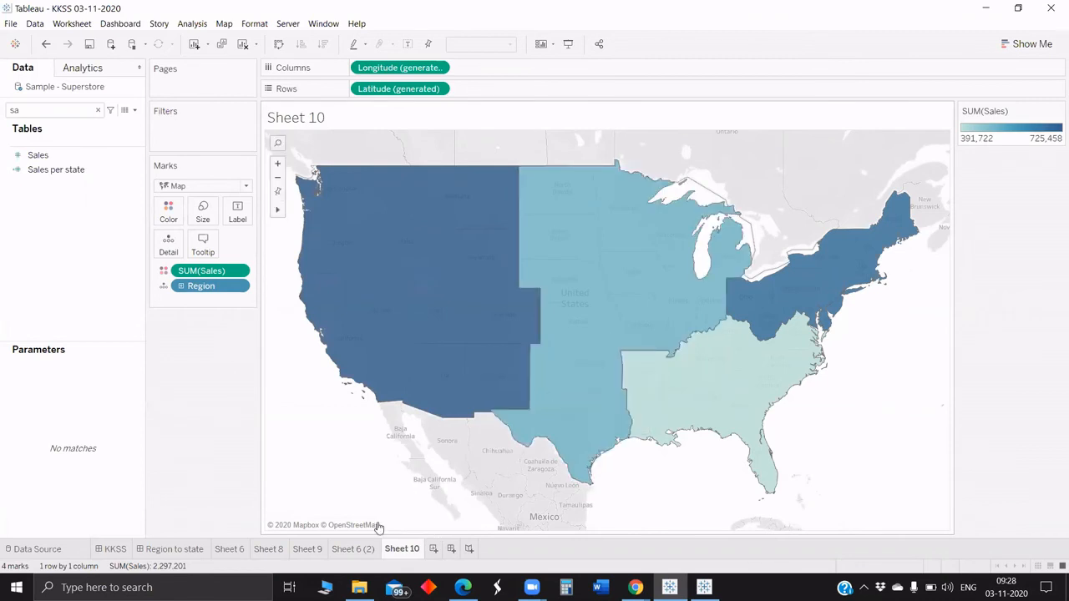
Step: Rename the new worksheet as "Region Wise sales"
{"action": "right_click", "coordinate": [393, 552]}
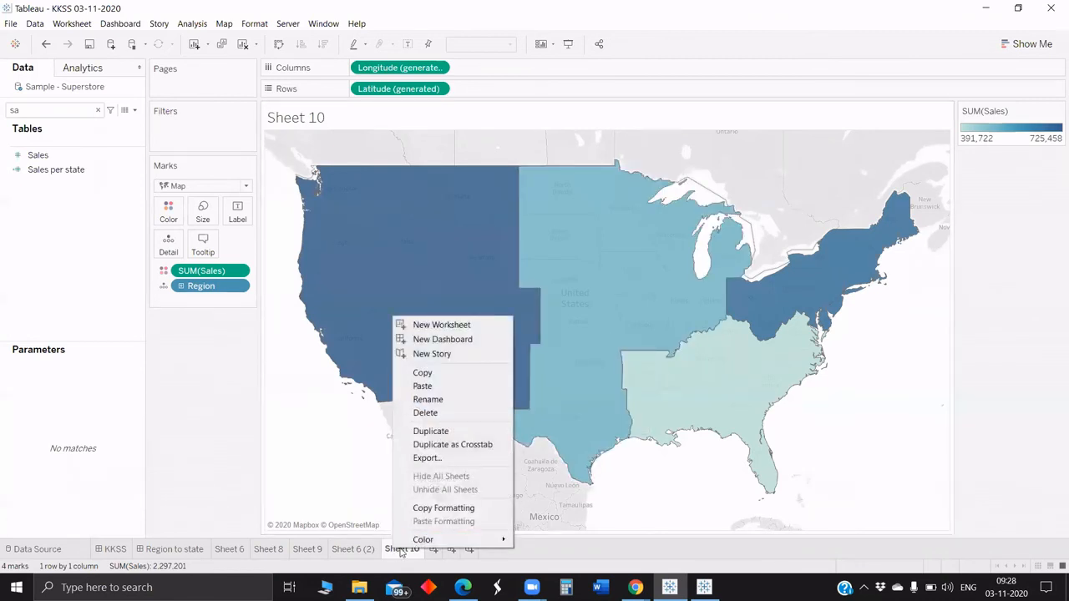
{"action": "left_click", "coordinate": [418, 396]}
{"action": "type", "text": "Re"}
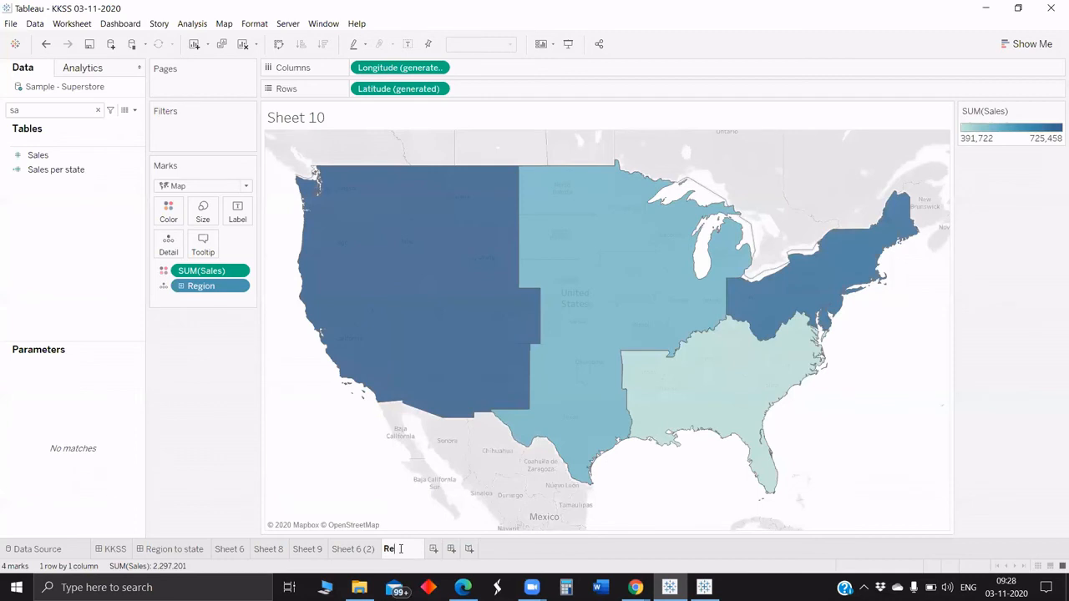
{"action": "type", "text": "gion Wise sal"}
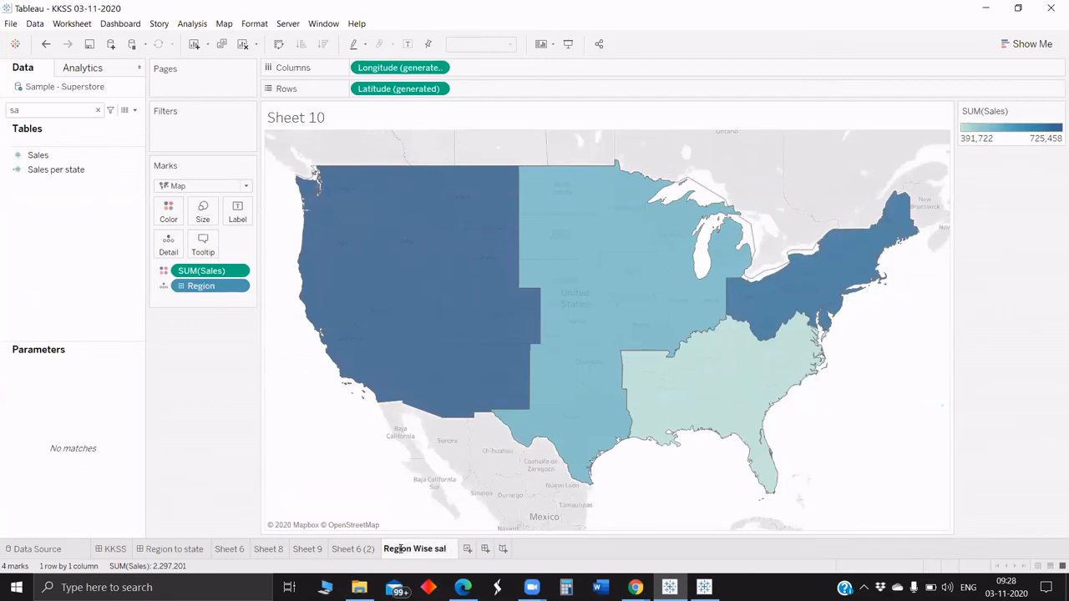
{"action": "type", "text": "es"}
{"action": "key", "text": "Return"}
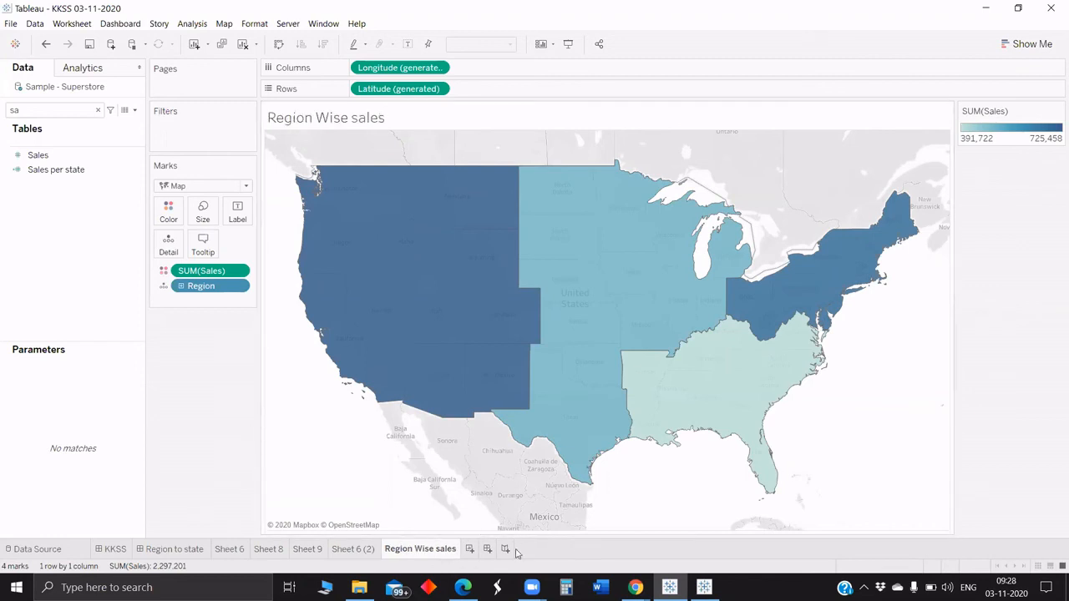
Step: Duplicate the Region Wise sales worksheet and name the copy "State wise sales"
{"action": "right_click", "coordinate": [440, 551]}
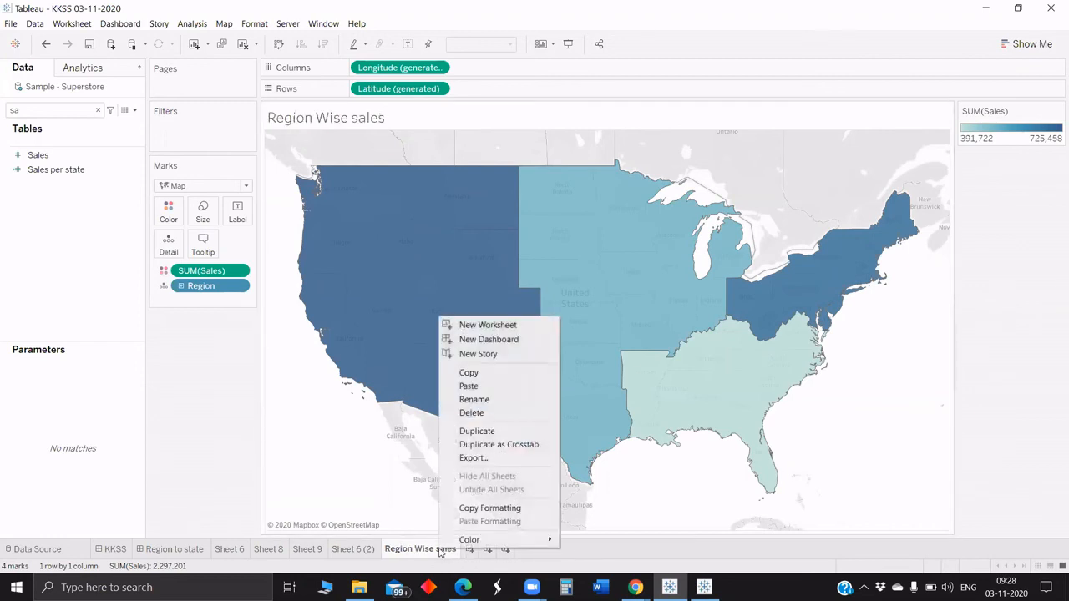
{"action": "left_click", "coordinate": [488, 429]}
{"action": "double_click", "coordinate": [485, 548]}
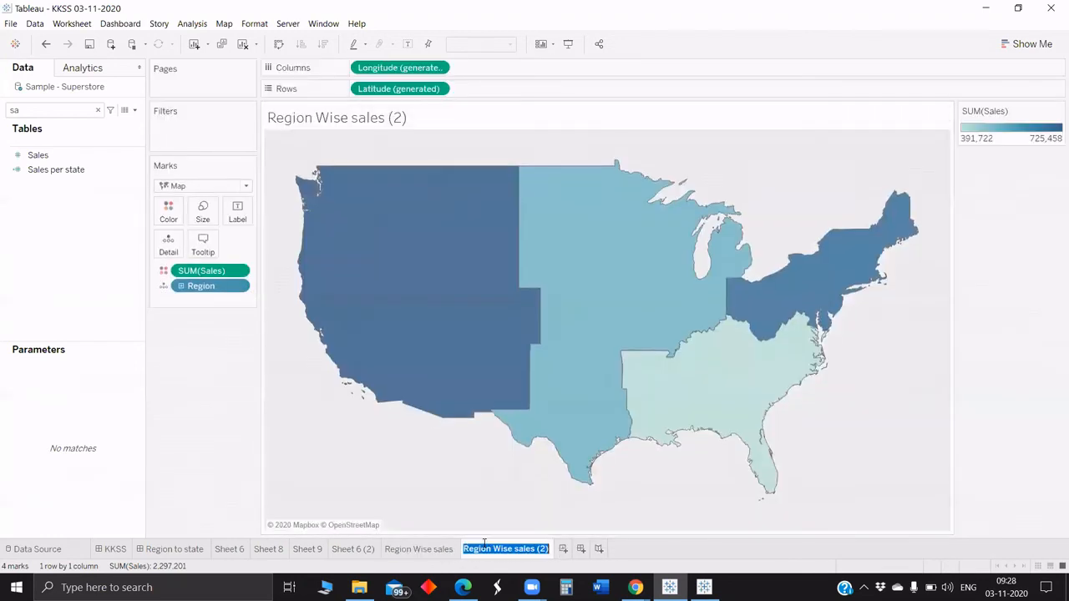
{"action": "key", "text": "BackSpace"}
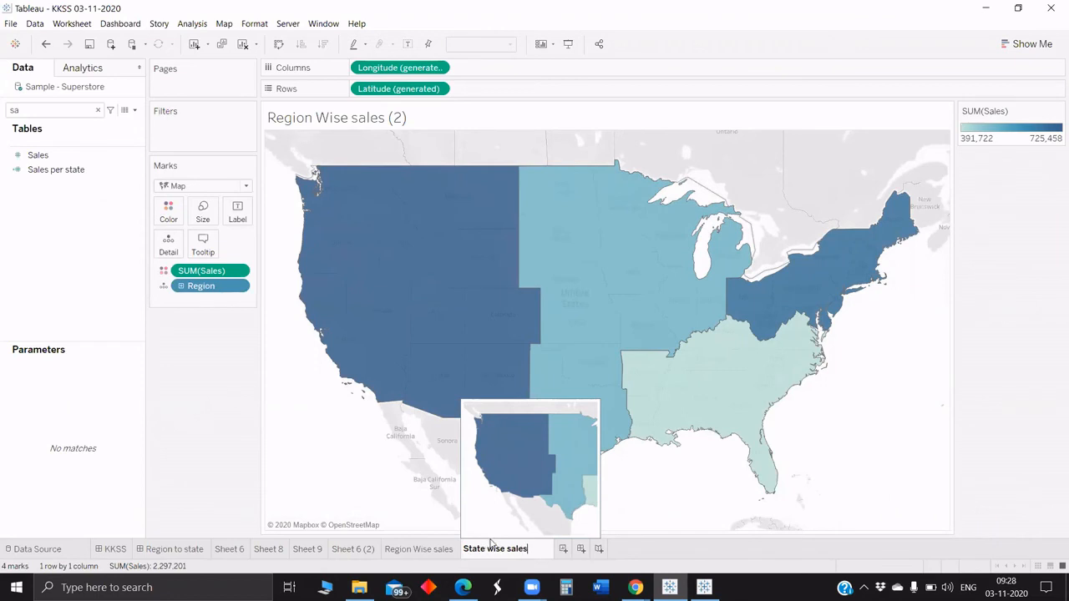
Step: Replace Region with State on the State wise sales map so that sales are colored per state
{"action": "double_click", "coordinate": [209, 285]}
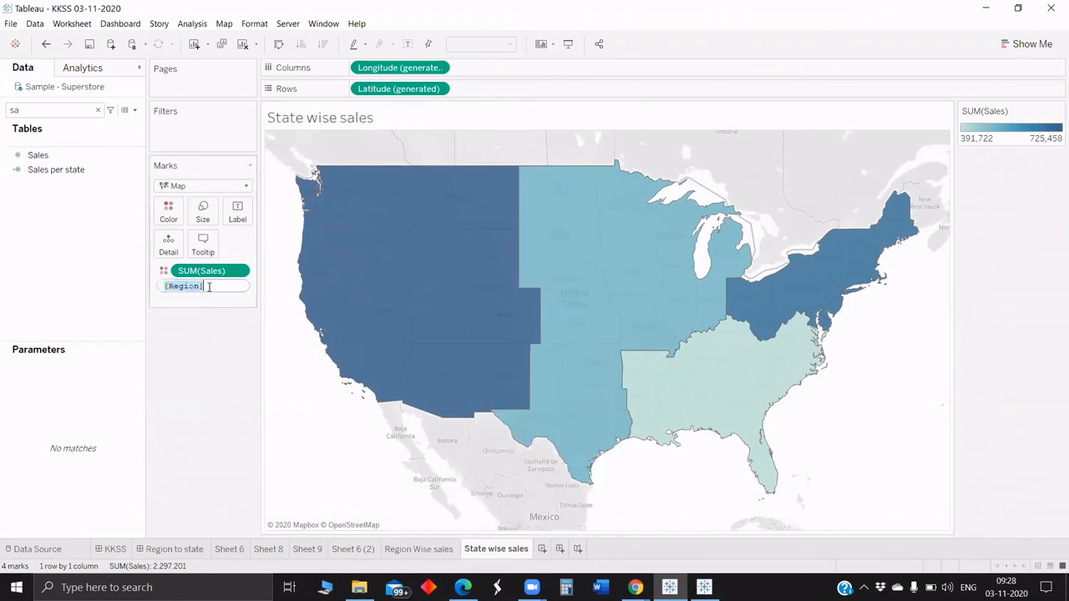
{"action": "type", "text": "sta"}
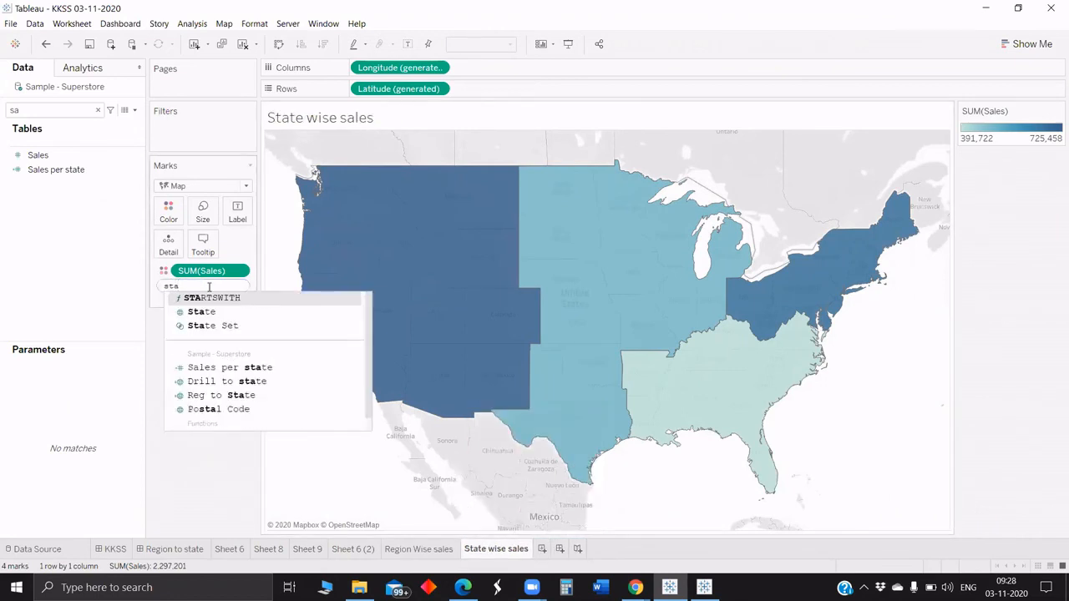
{"action": "left_click", "coordinate": [197, 315]}
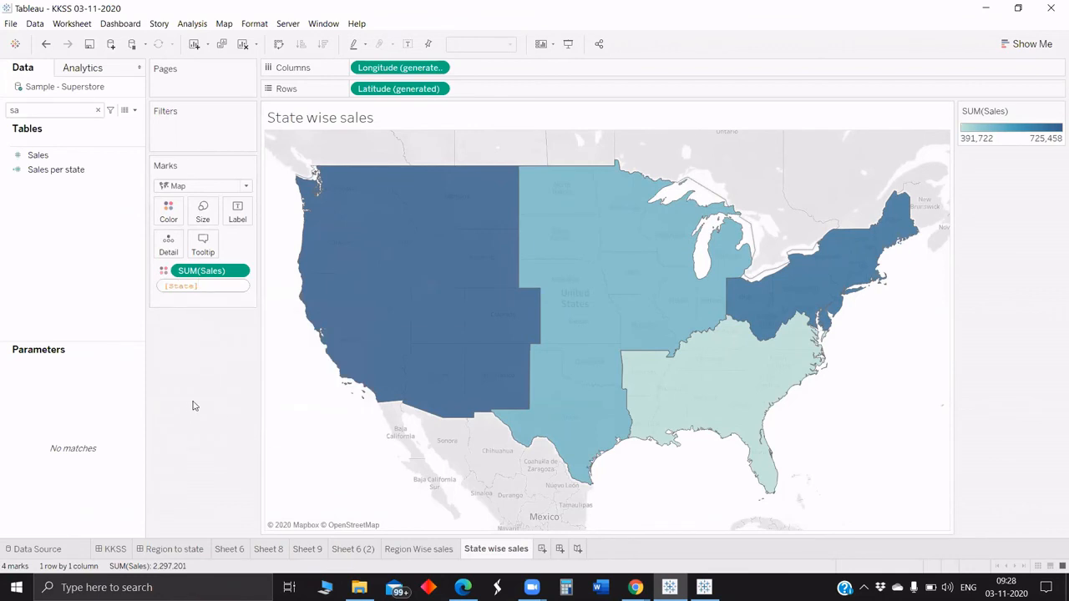
{"action": "key", "text": "Return"}
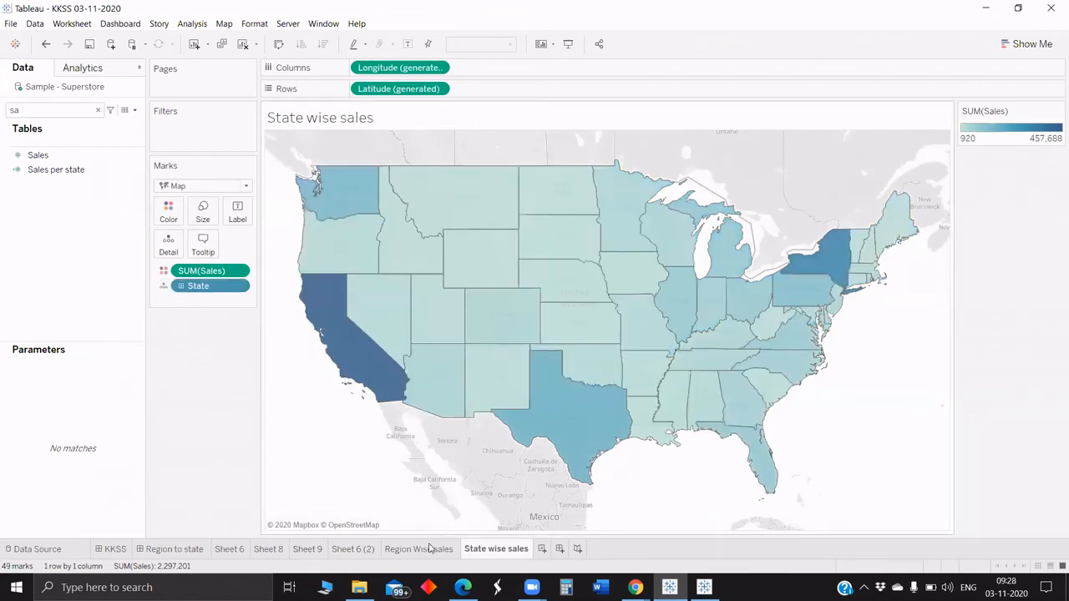
Step: Create a new dashboard and place the Region Wise sales map on it with the State wise sales map below
{"action": "left_click", "coordinate": [559, 549]}
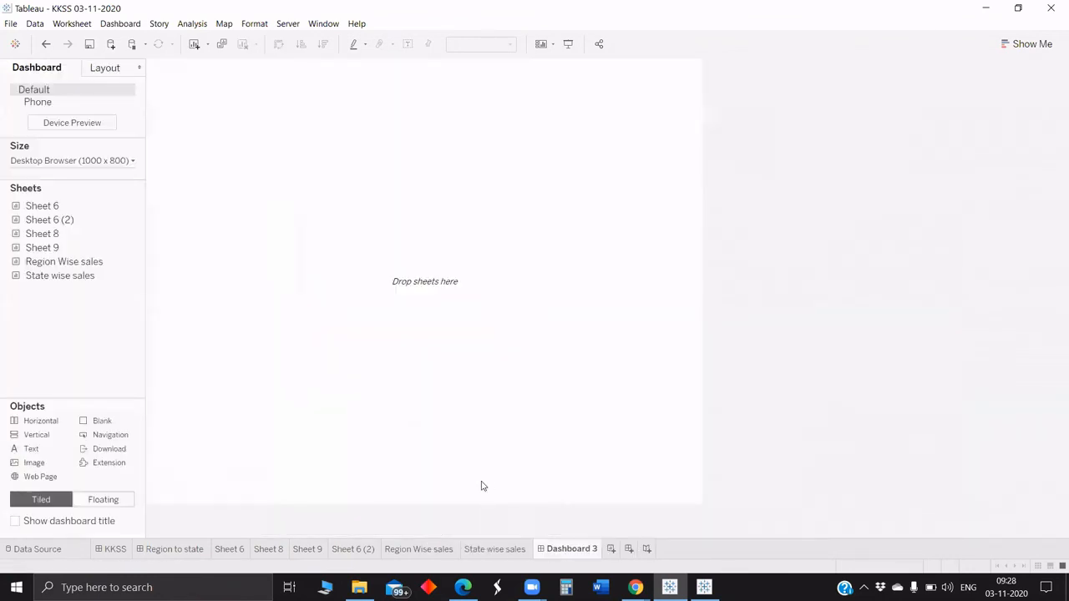
{"action": "left_click_drag", "start_coordinate": [81, 263], "coordinate": [392, 186]}
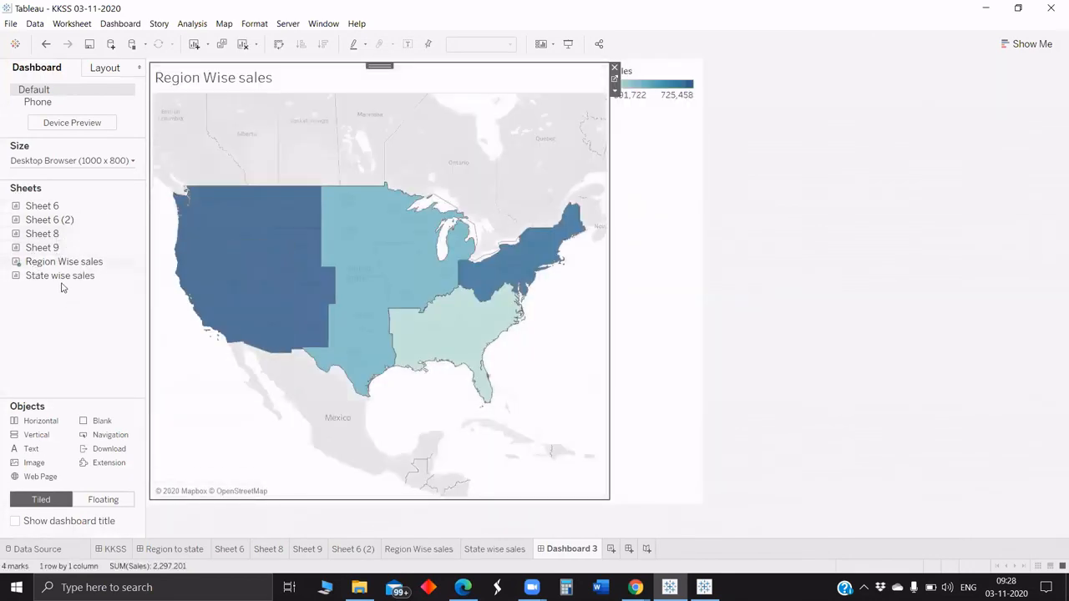
{"action": "left_click_drag", "start_coordinate": [202, 356], "coordinate": [496, 382]}
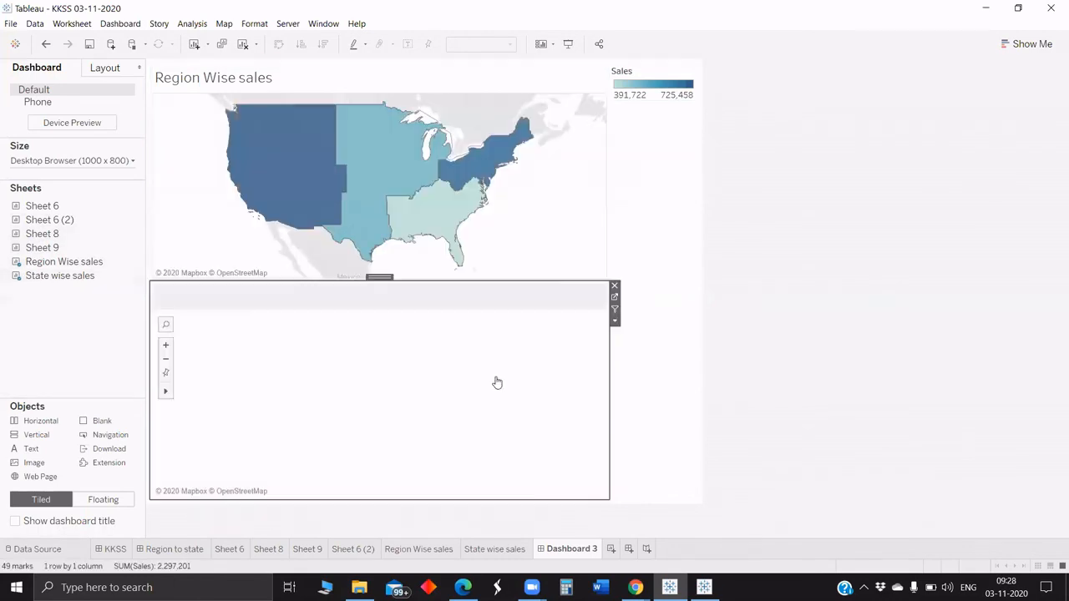
Step: Hide the State wise sales title and remove the Sales color legend from the dashboard
{"action": "right_click", "coordinate": [264, 298]}
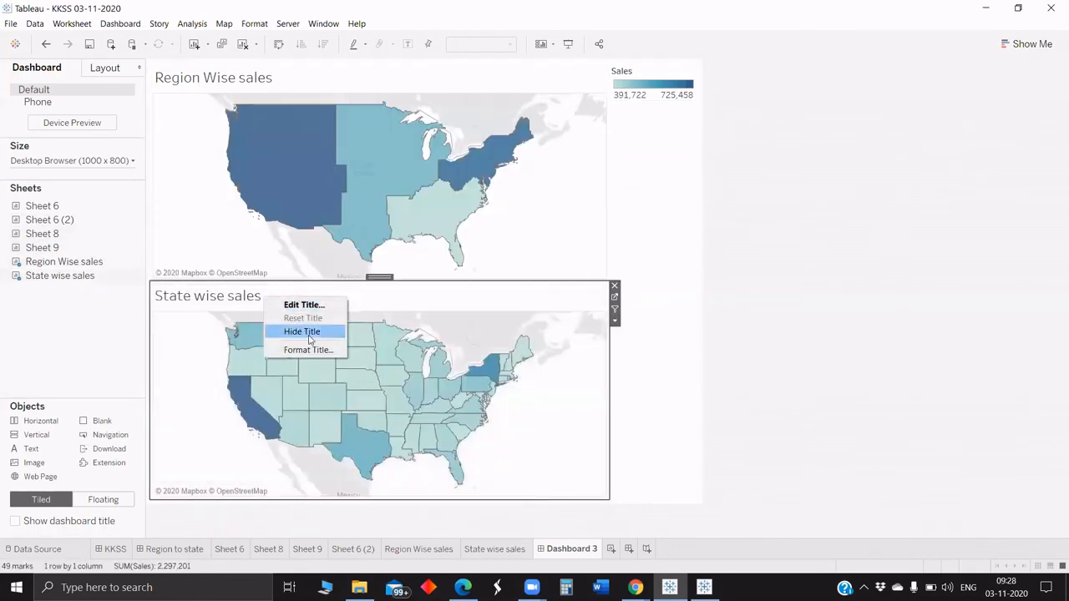
{"action": "left_click", "coordinate": [302, 332]}
{"action": "left_click", "coordinate": [693, 121]}
{"action": "left_click", "coordinate": [703, 67]}
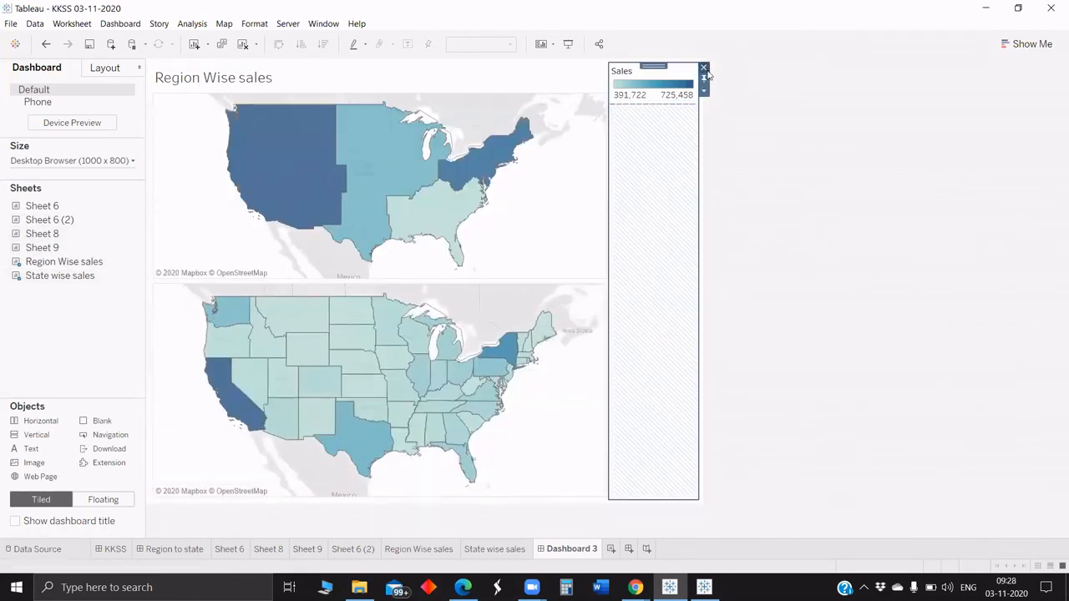
{"action": "left_click", "coordinate": [572, 320]}
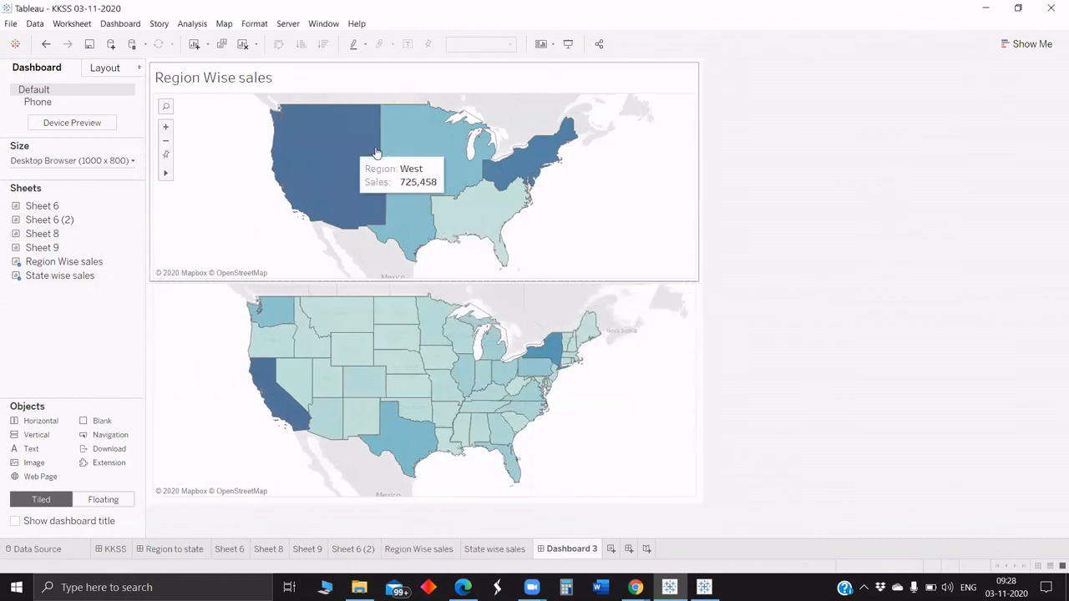
Step: Add a dashboard filter action from Region Wise sales to State wise sales, run on single select only, excluding all values when cleared
{"action": "left_click", "coordinate": [123, 23]}
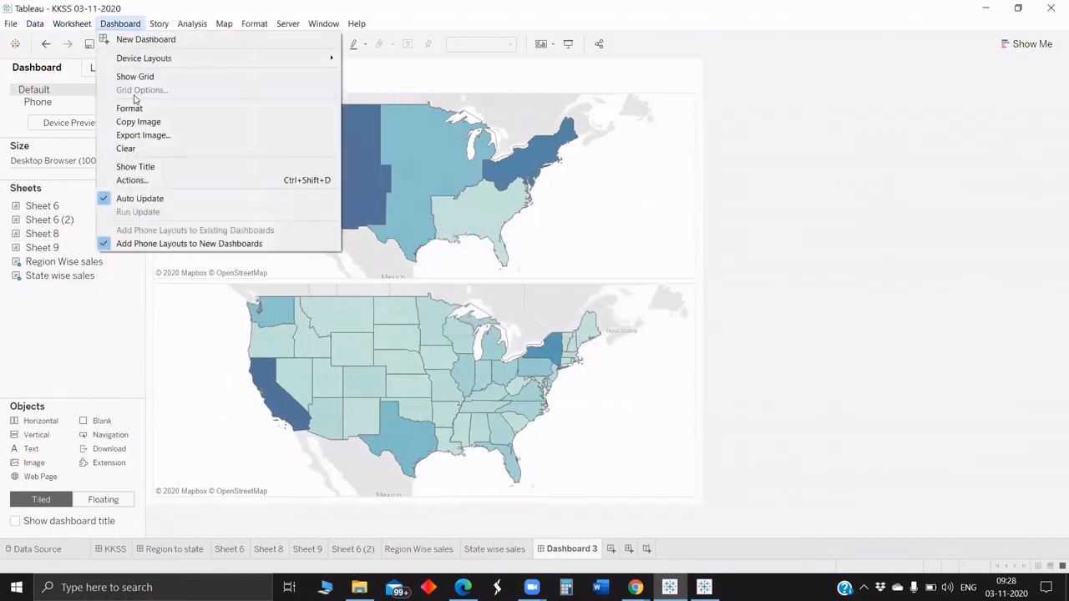
{"action": "left_click", "coordinate": [157, 178]}
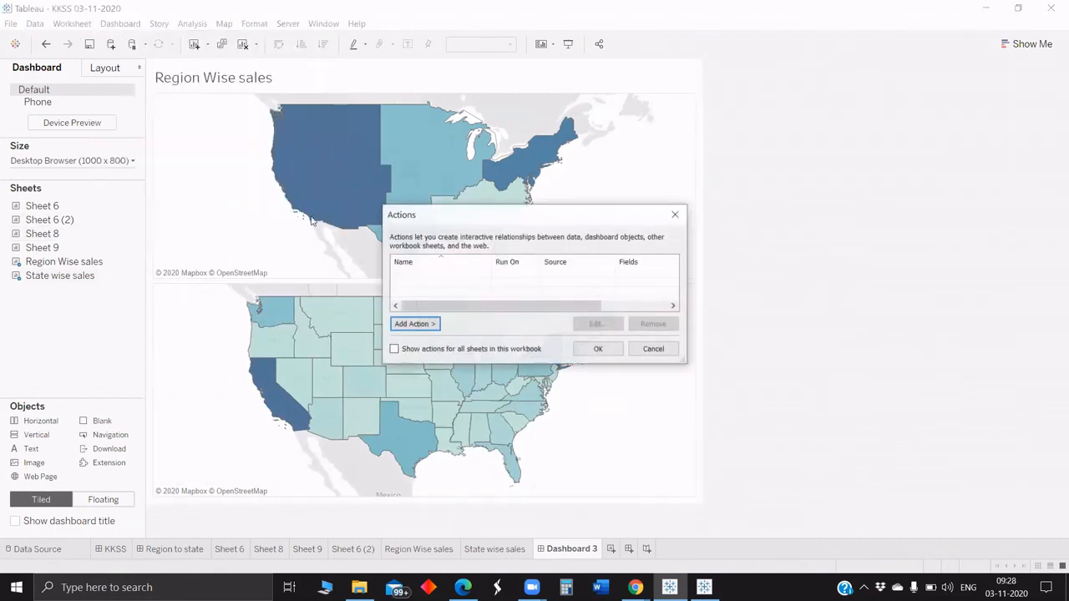
{"action": "left_click", "coordinate": [426, 325]}
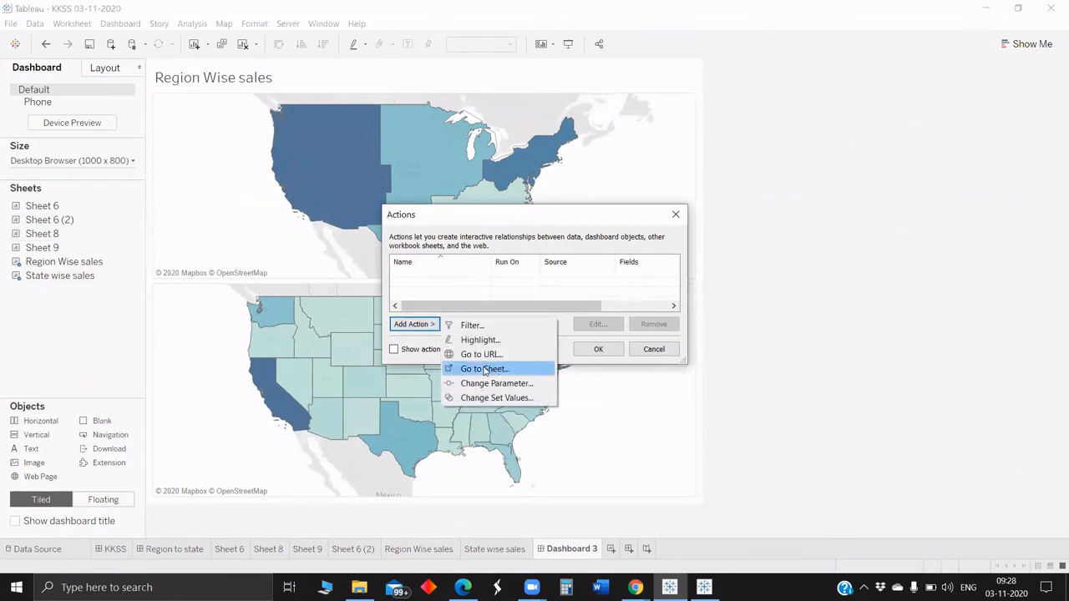
{"action": "left_click", "coordinate": [463, 326]}
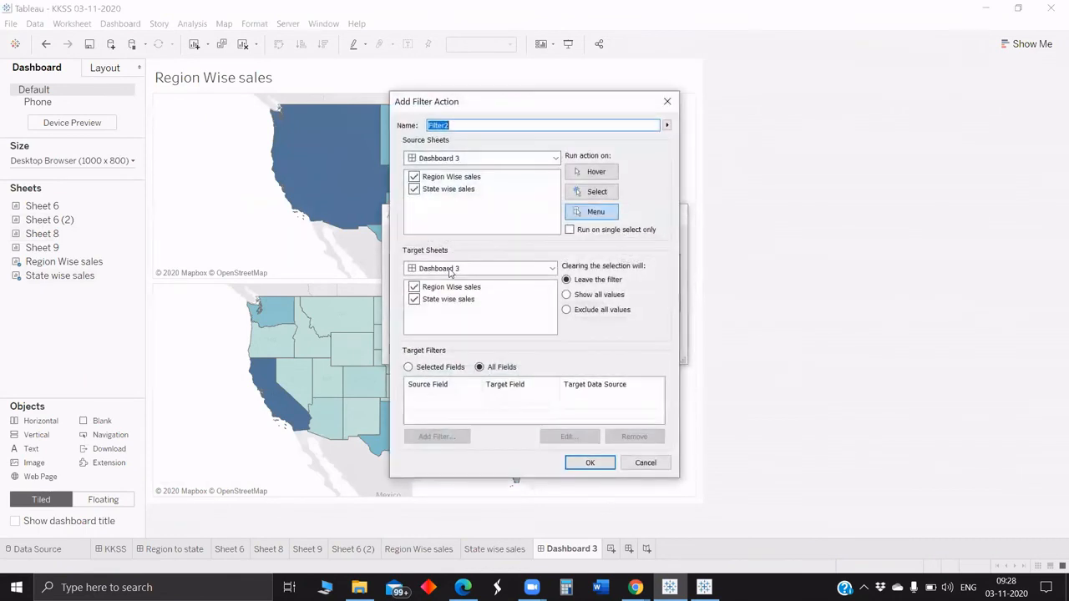
{"action": "left_click", "coordinate": [435, 188]}
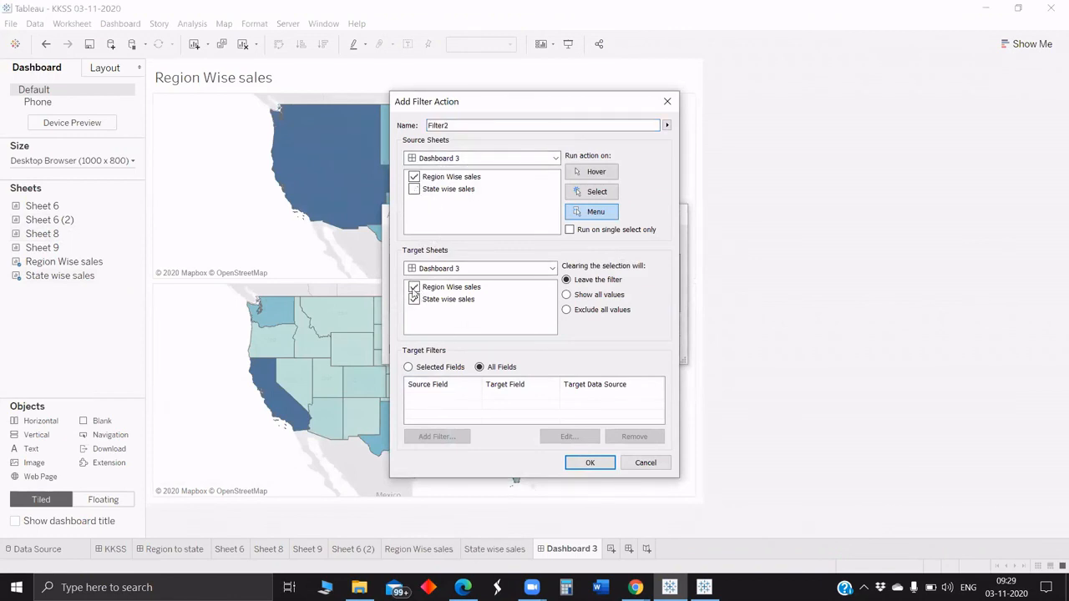
{"action": "left_click", "coordinate": [596, 191]}
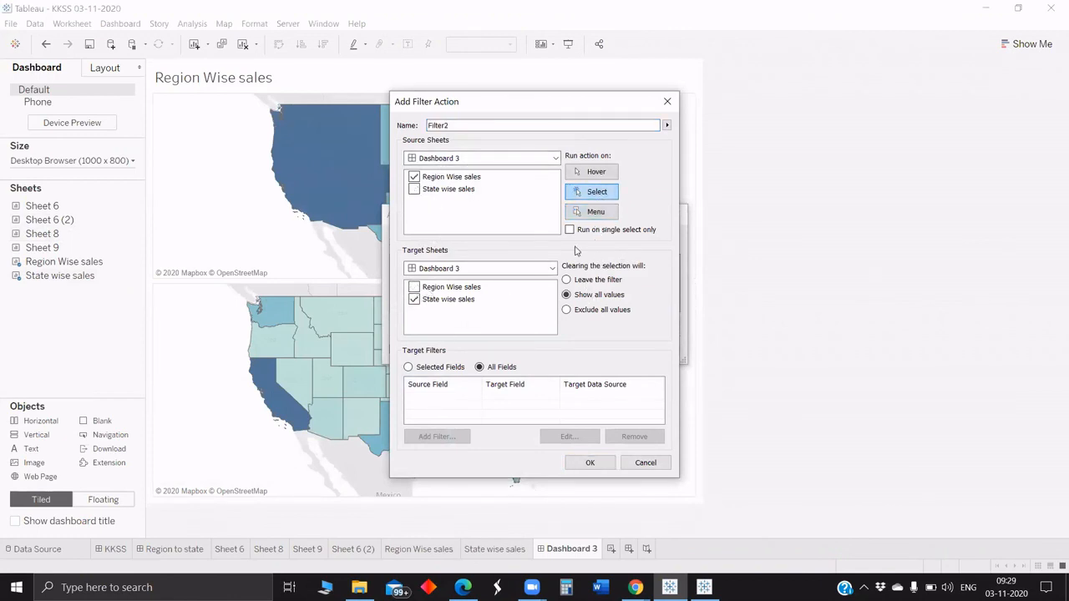
{"action": "left_click", "coordinate": [570, 230]}
{"action": "left_click", "coordinate": [589, 462]}
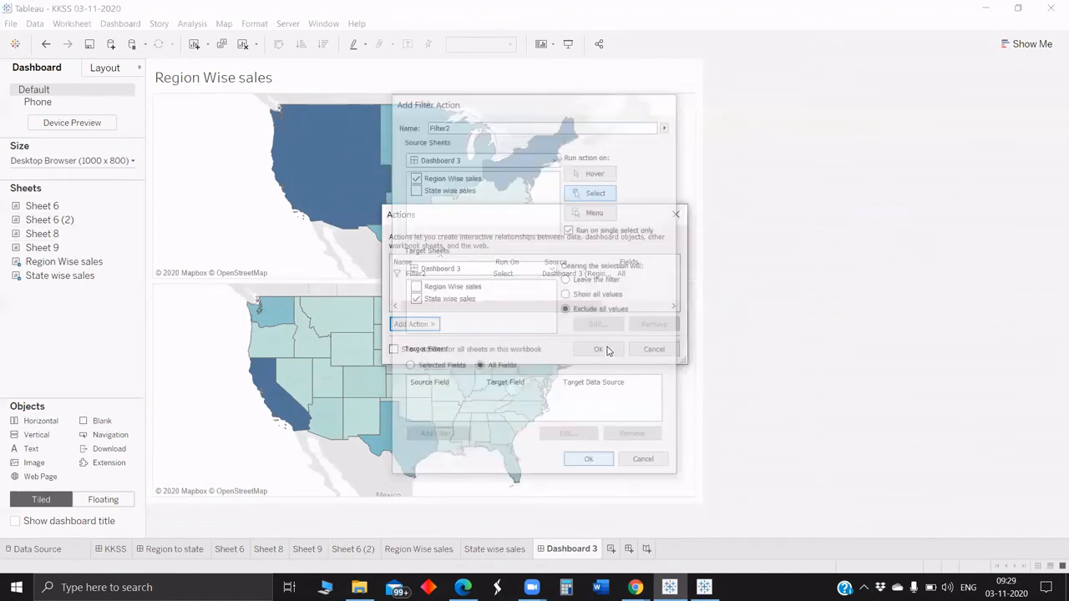
{"action": "left_click", "coordinate": [598, 349]}
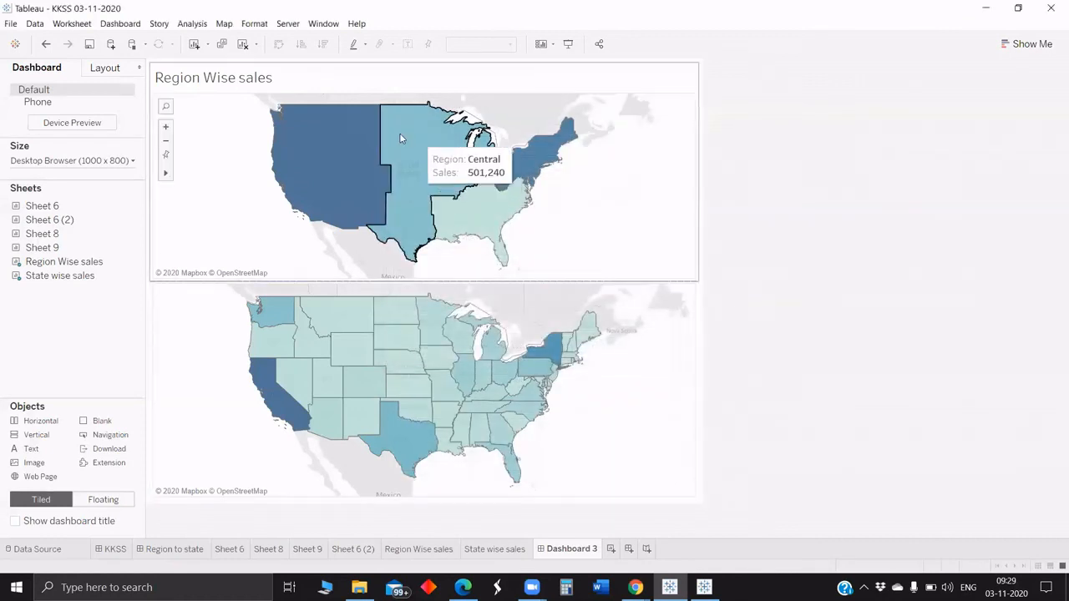
Step: Filter the state map by the Central region and set the State wise sales background washout to 100%
{"action": "left_click", "coordinate": [399, 133]}
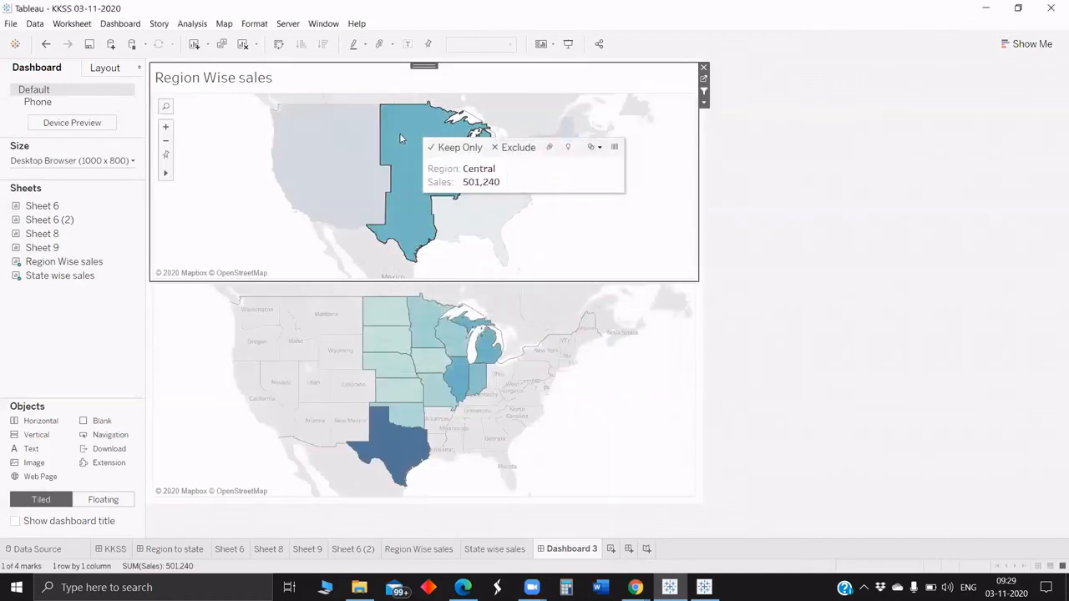
{"action": "left_click", "coordinate": [666, 303]}
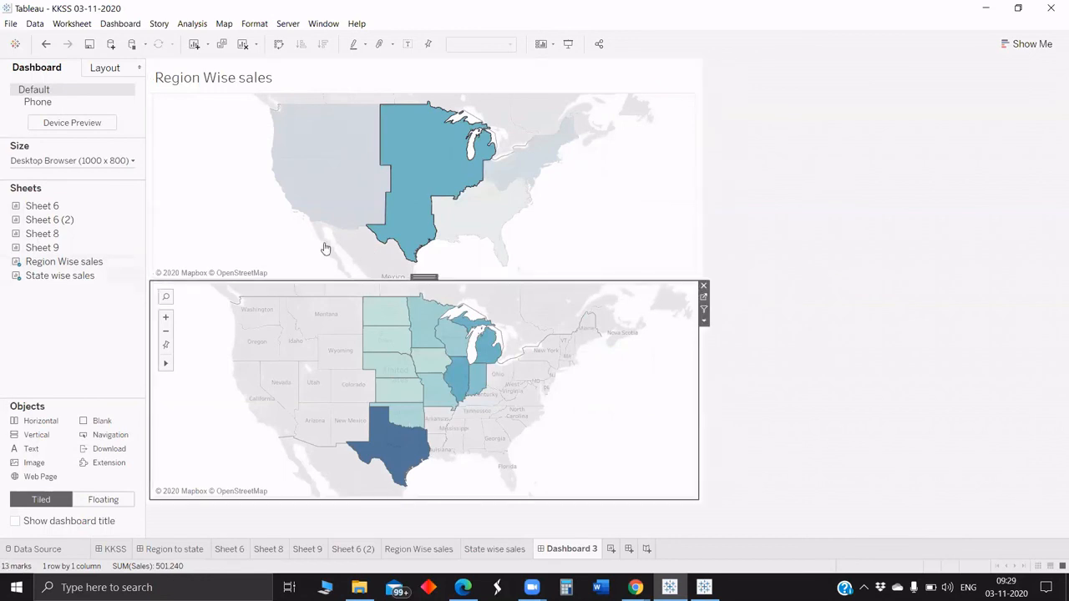
{"action": "left_click", "coordinate": [703, 296]}
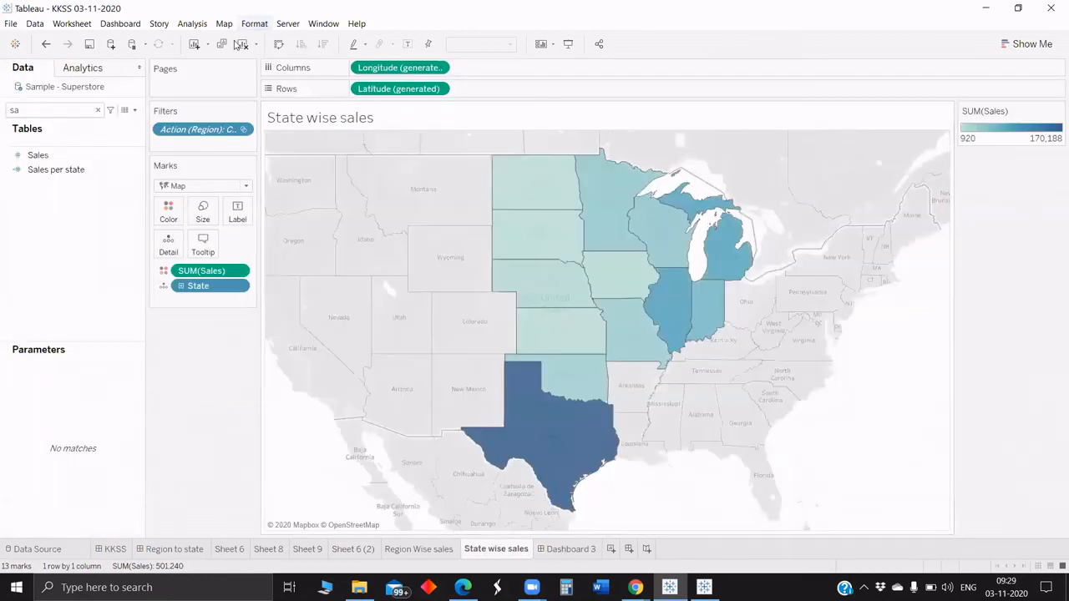
{"action": "left_click", "coordinate": [224, 23]}
{"action": "left_click", "coordinate": [71, 129]}
{"action": "type", "text": "100"}
{"action": "key", "text": "Return"}
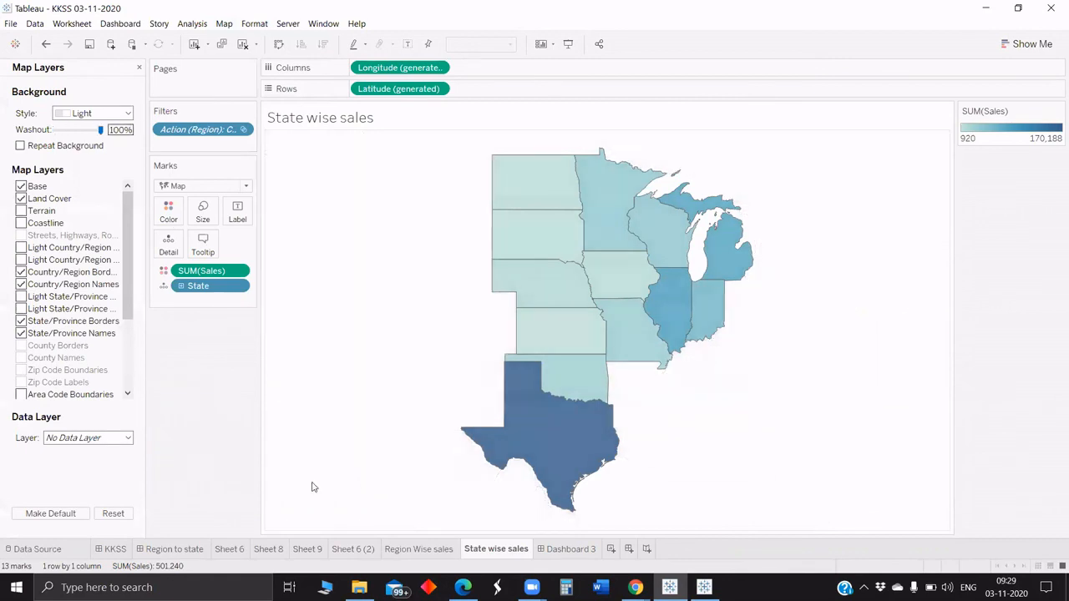
Step: Return to Dashboard 3 and test the filter action with the West region on the region map
{"action": "left_click", "coordinate": [537, 551]}
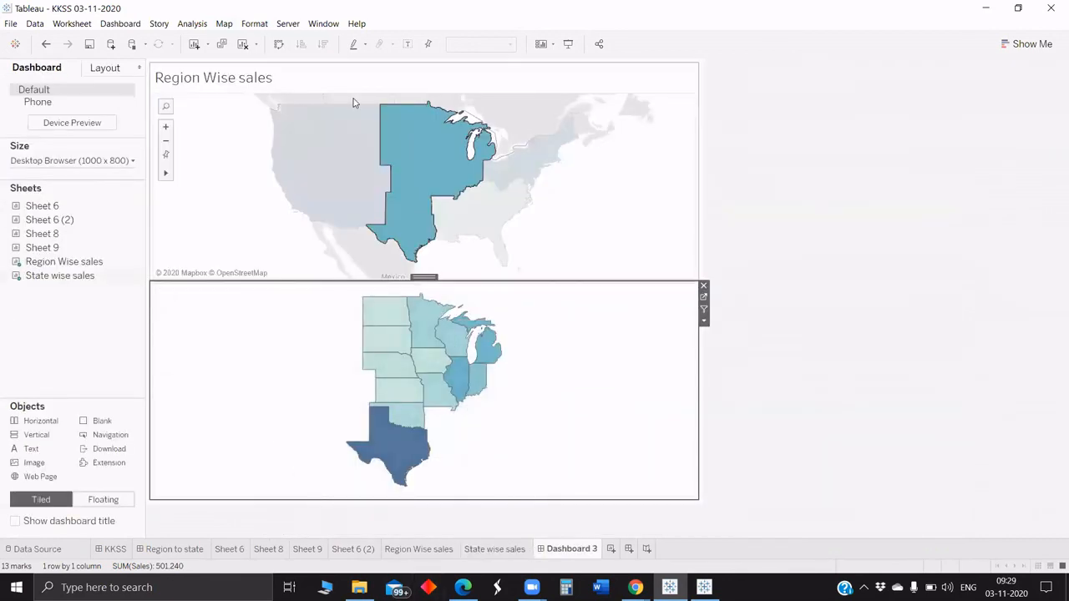
{"action": "left_click", "coordinate": [353, 147]}
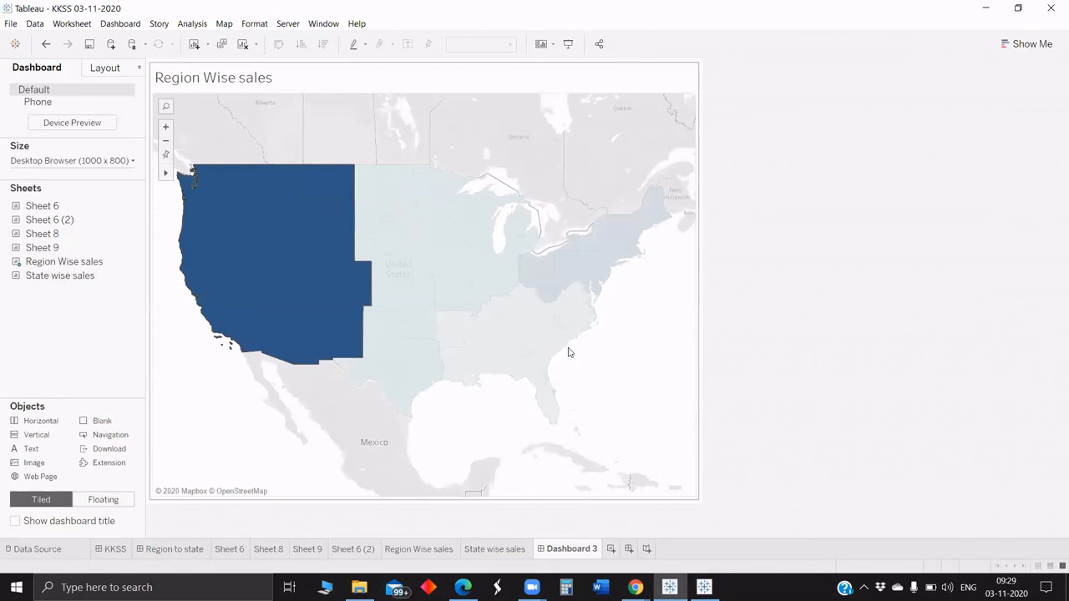
{"action": "left_click_drag", "start_coordinate": [567, 352], "coordinate": [576, 349]}
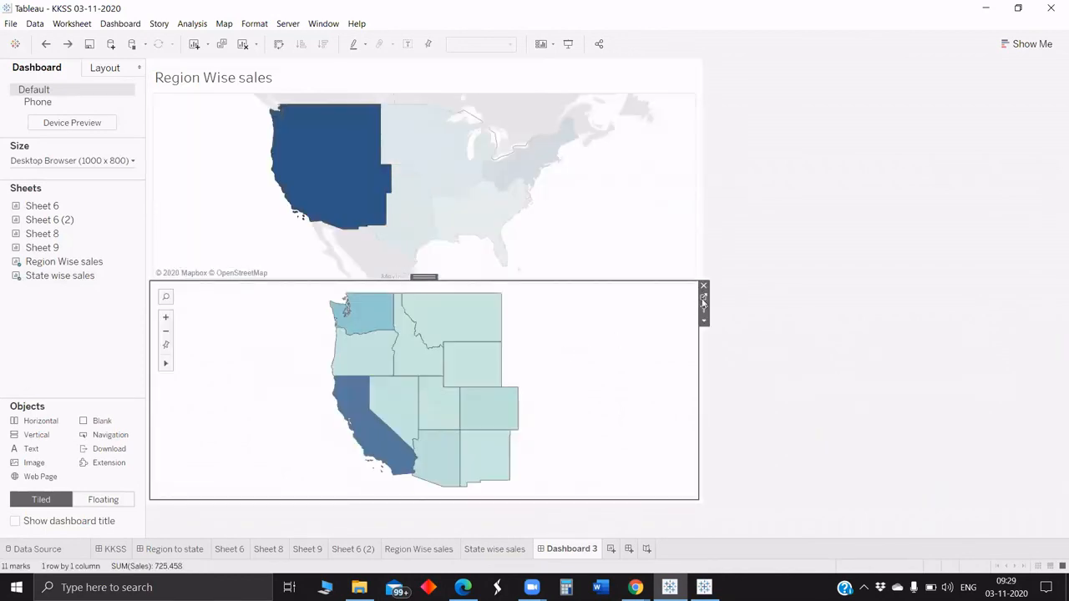
Step: Label the states with Sales on the State wise sales worksheet and return to Dashboard 3
{"action": "left_click", "coordinate": [703, 298]}
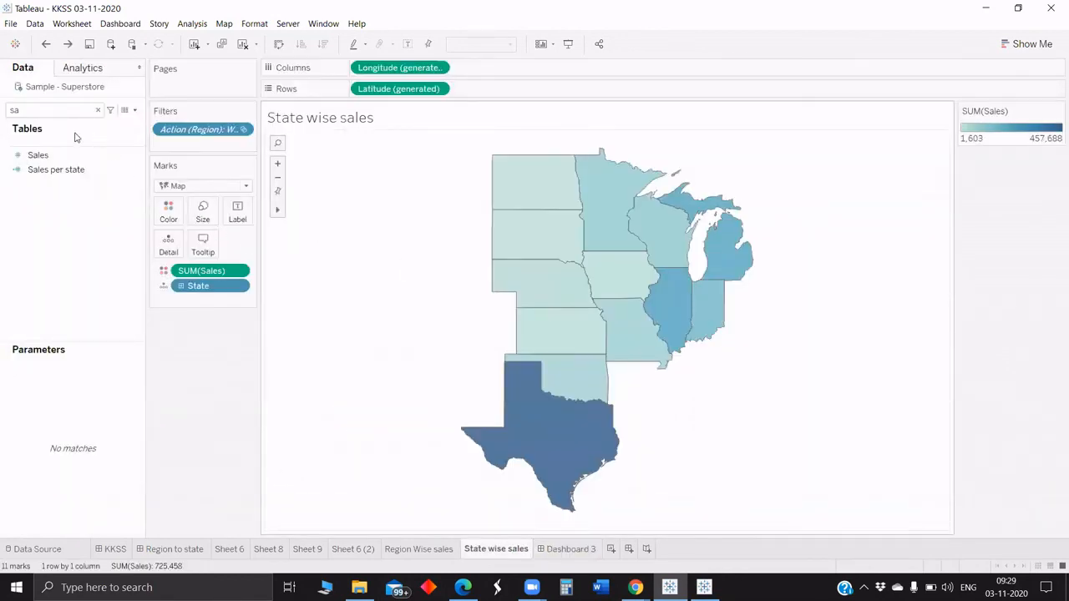
{"action": "left_click_drag", "start_coordinate": [43, 157], "coordinate": [232, 219]}
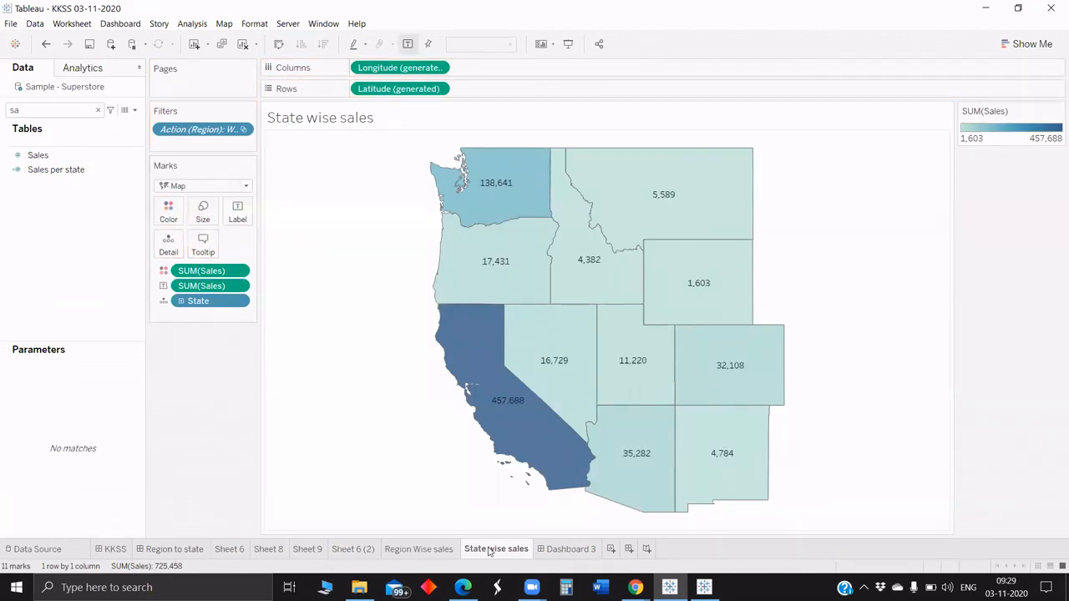
{"action": "left_click", "coordinate": [566, 550]}
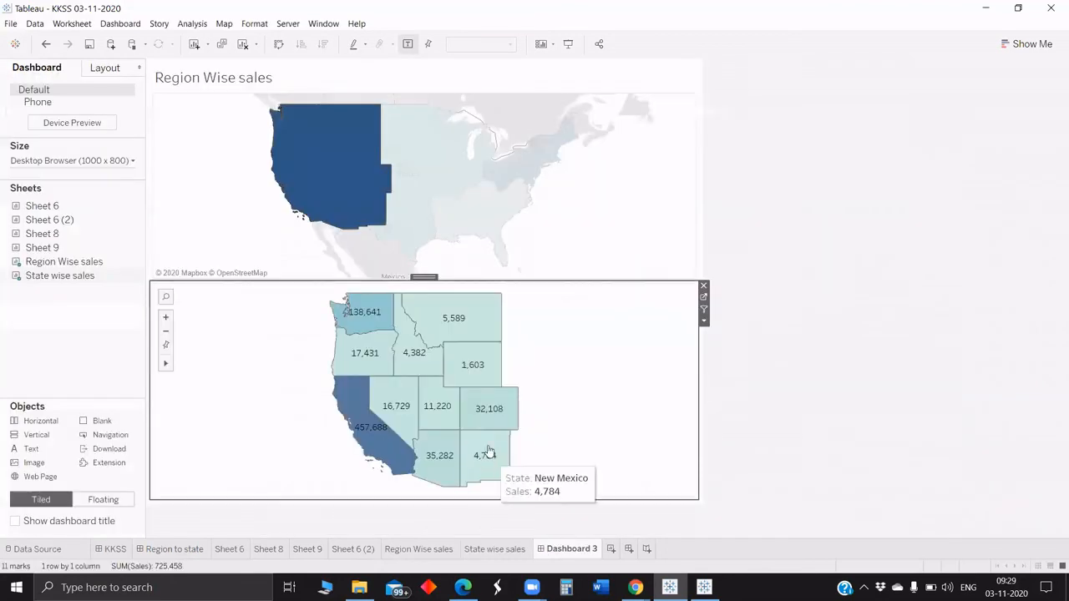
Step: Test the drill-down by selecting the Central, South and East regions in turn on the region map
{"action": "left_click", "coordinate": [398, 138]}
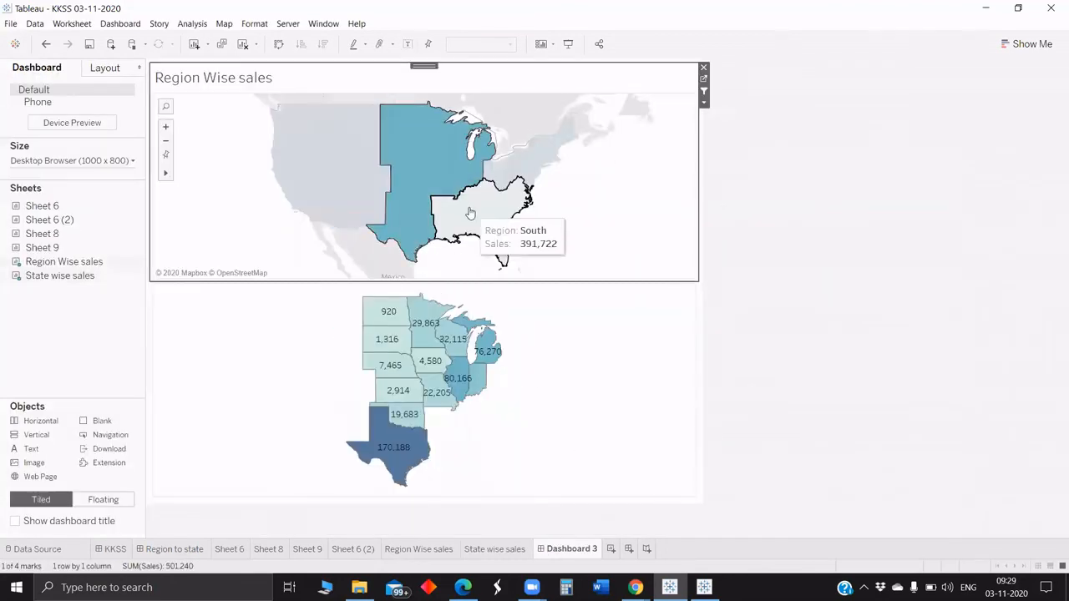
{"action": "left_click", "coordinate": [451, 209]}
{"action": "left_click", "coordinate": [526, 168]}
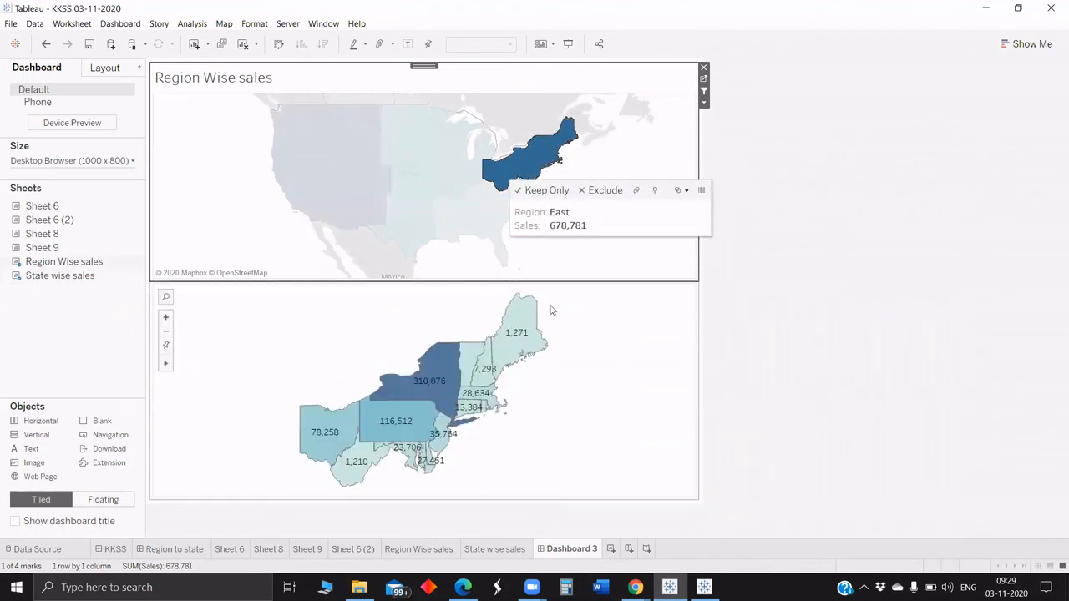
Step: Switch to the Sankey chart KKSS workbook and examine the details of the flows between categories and regions
{"action": "left_click", "coordinate": [704, 587]}
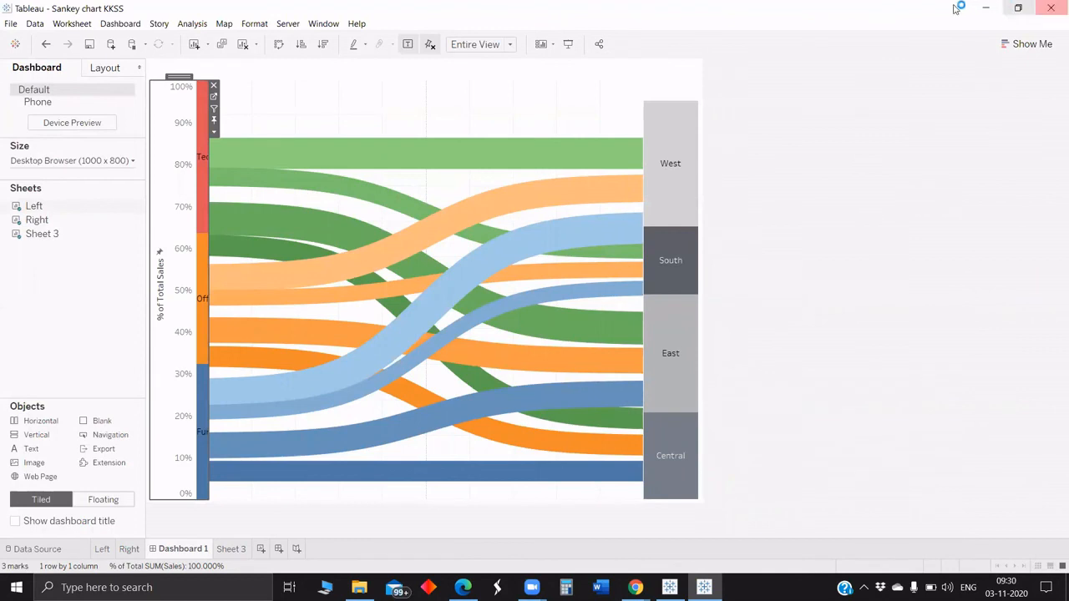
{"action": "mouse_move", "coordinate": [636, 186]}
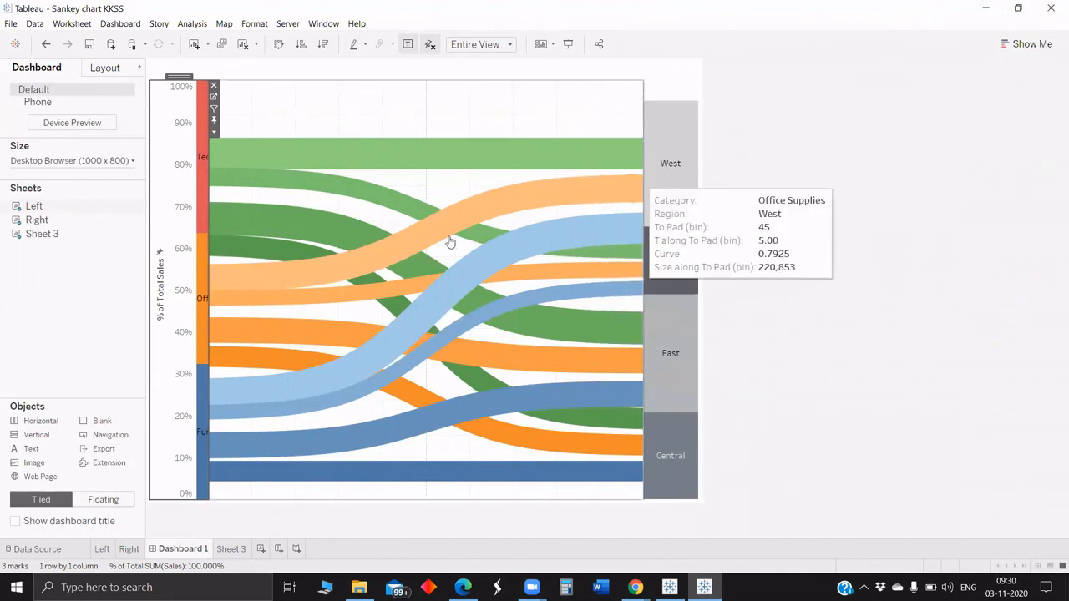
{"action": "mouse_move", "coordinate": [403, 309]}
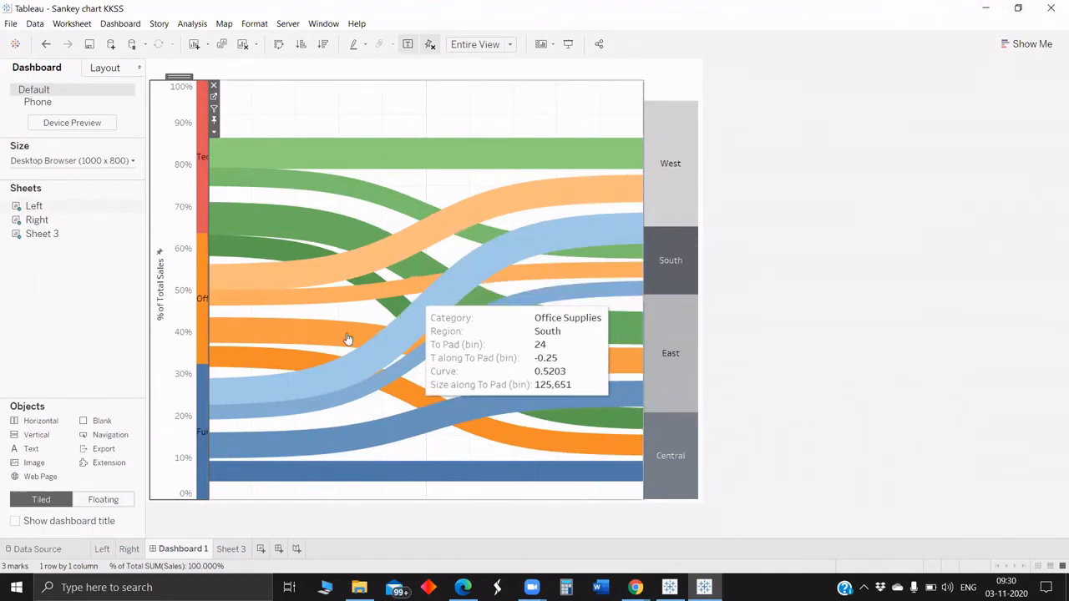